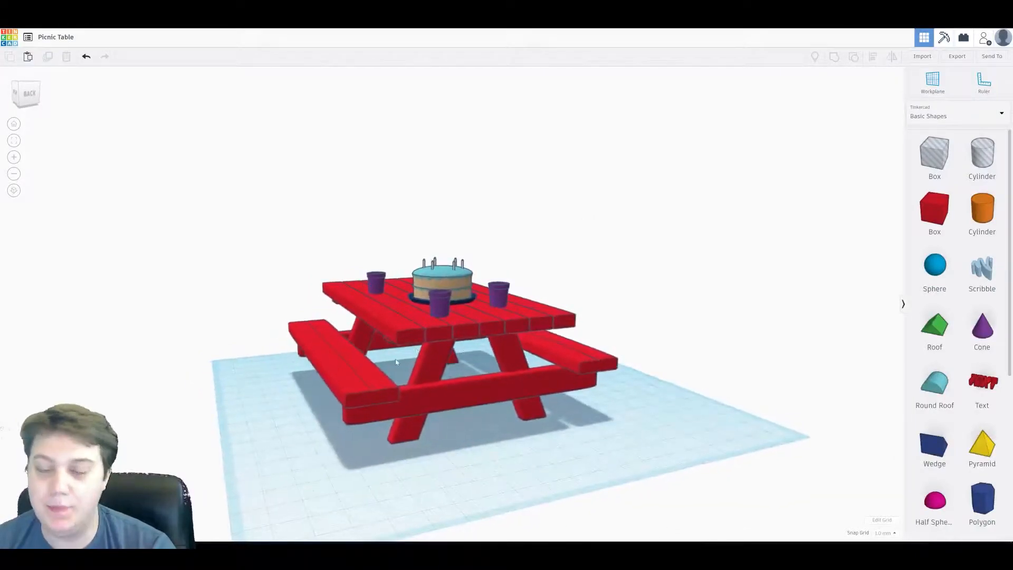
Step: Examine the finished picnic table model from several angles, including its benches, legs and tabletop
{"action": "right_click_drag", "start_coordinate": [483, 378], "coordinate": [420, 287]}
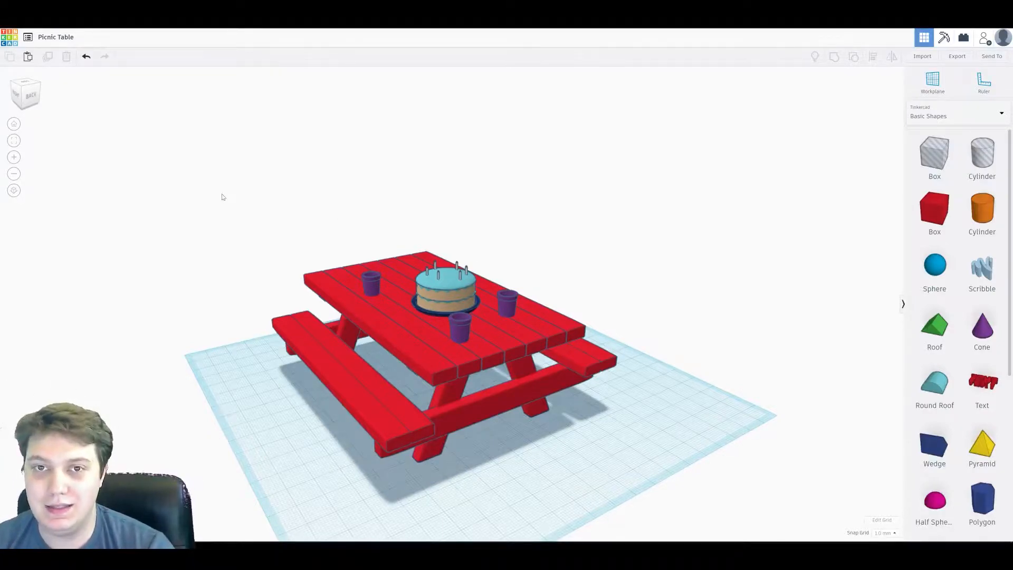
{"action": "right_click_drag", "start_coordinate": [184, 254], "coordinate": [176, 228]}
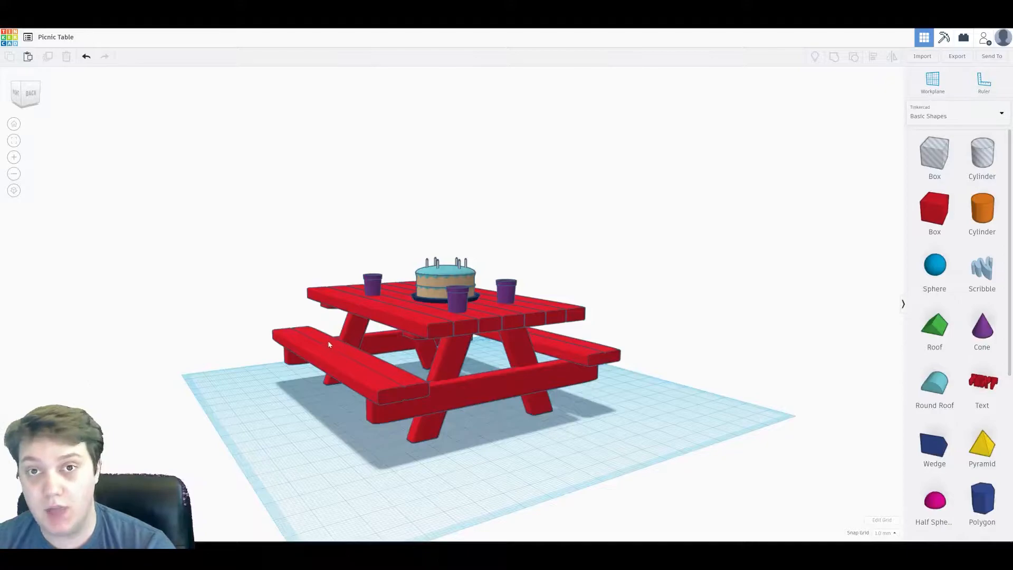
{"action": "right_click_drag", "start_coordinate": [285, 337], "coordinate": [353, 375]}
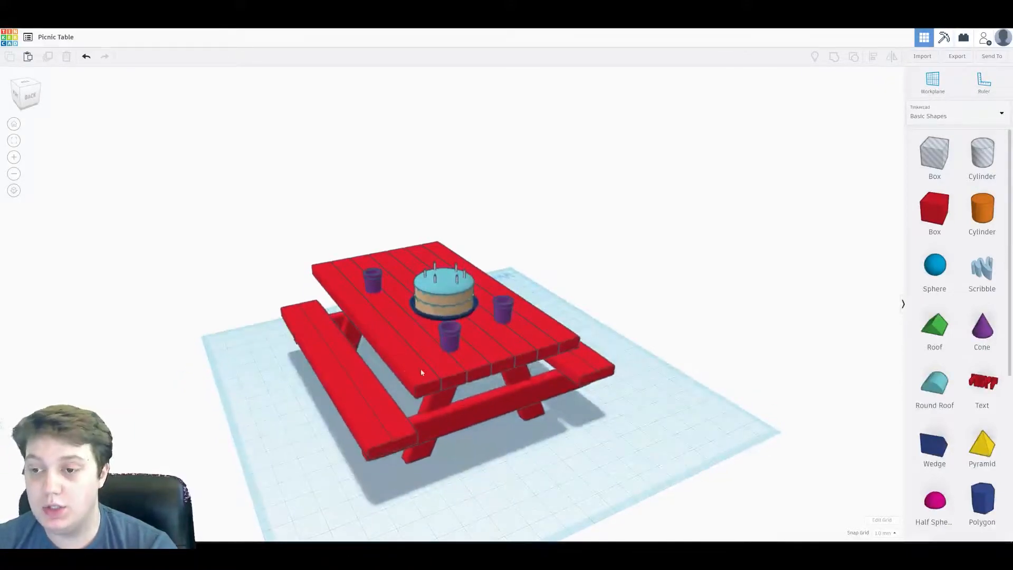
{"action": "scroll", "coordinate": [432, 372], "scroll_direction": "up", "scroll_amount": 6}
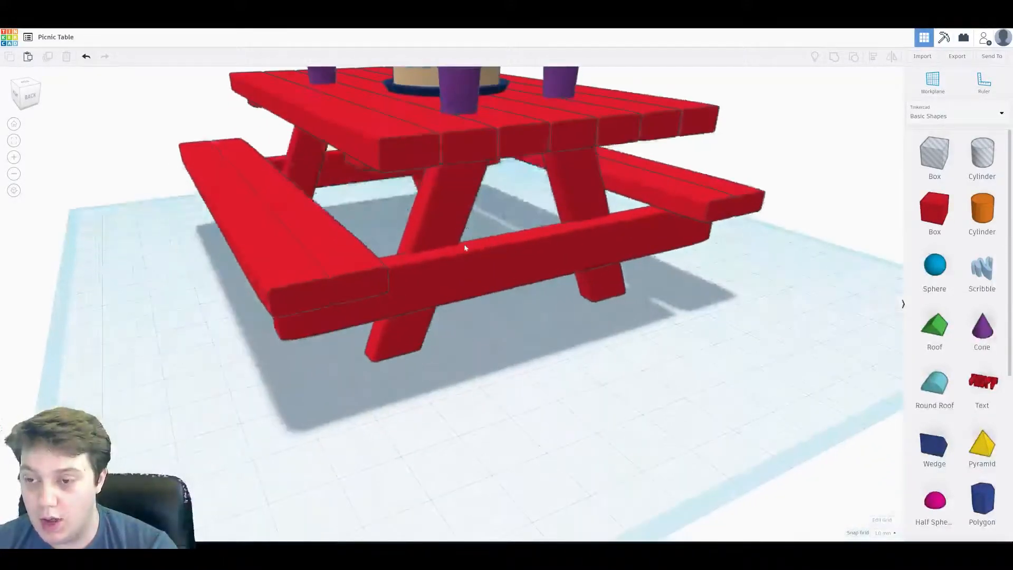
{"action": "scroll", "coordinate": [466, 253], "scroll_direction": "down", "scroll_amount": 7}
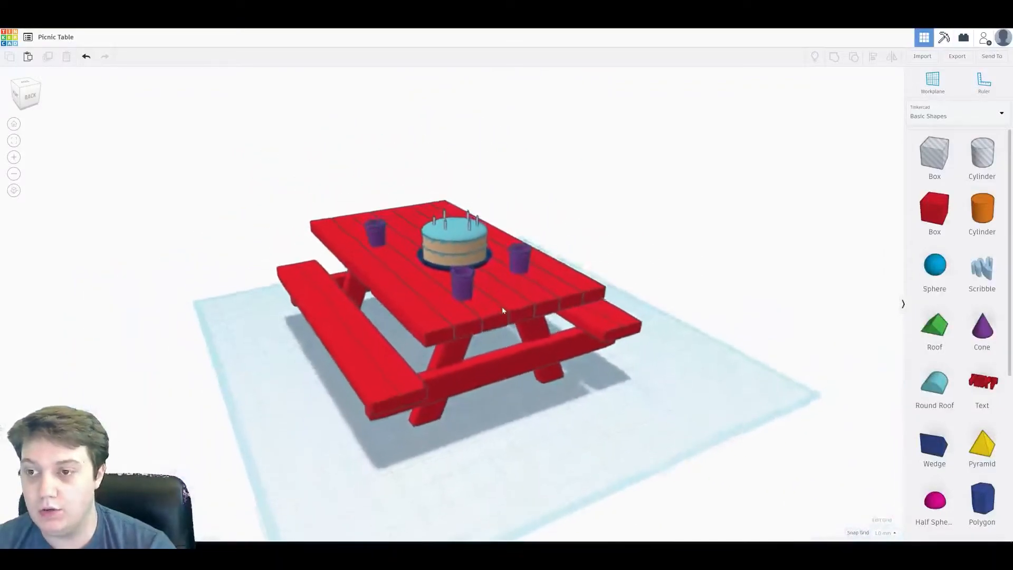
{"action": "right_click_drag", "start_coordinate": [503, 310], "coordinate": [464, 343]}
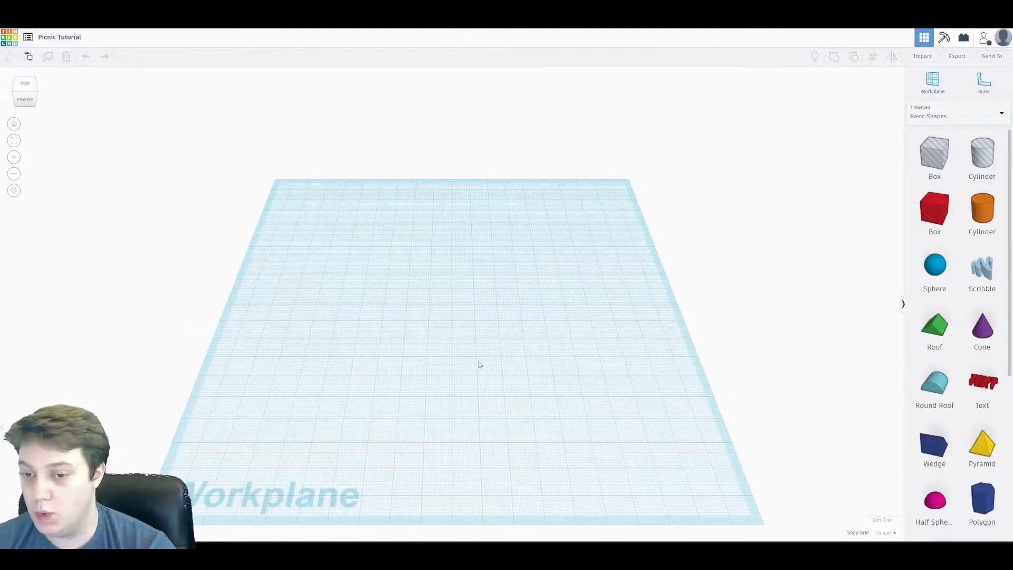
Step: Place a solid box near the middle of the empty workplane and flatten it by lowering its height
{"action": "right_click_drag", "start_coordinate": [425, 364], "coordinate": [428, 359]}
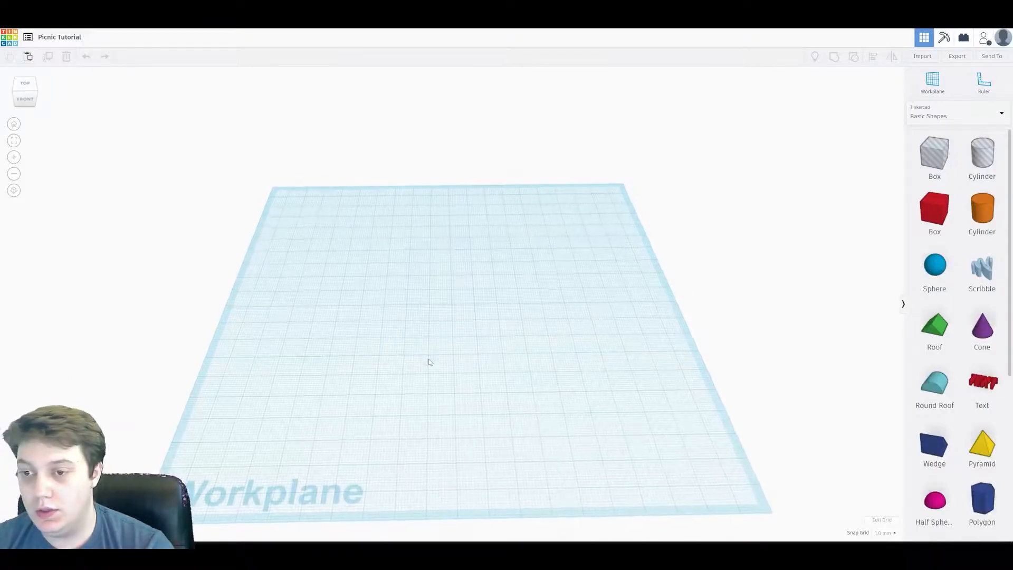
{"action": "left_click_drag", "start_coordinate": [933, 216], "coordinate": [408, 323]}
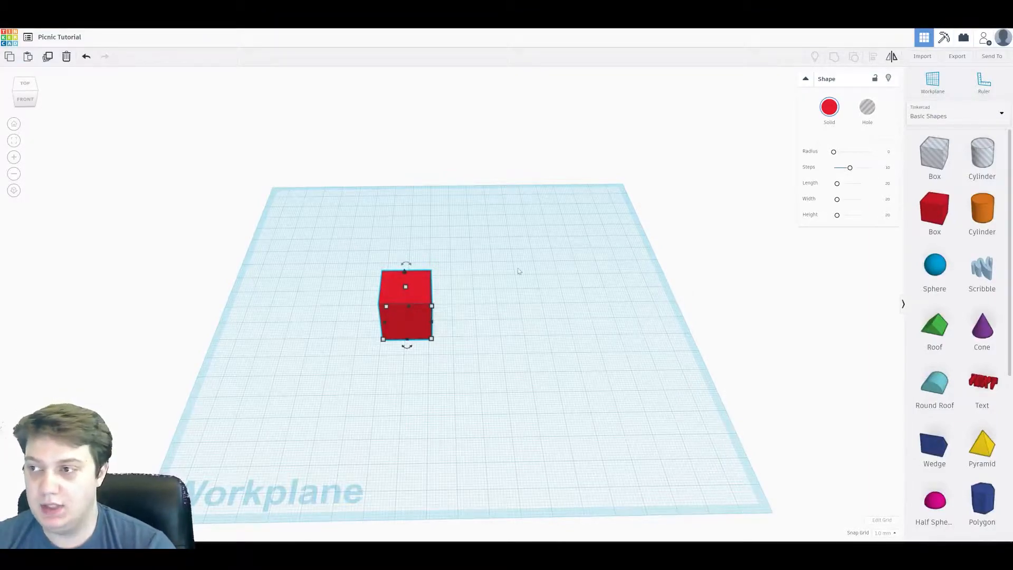
{"action": "left_click_drag", "start_coordinate": [406, 289], "coordinate": [397, 313]}
{"action": "right_click_drag", "start_coordinate": [397, 313], "coordinate": [425, 290]}
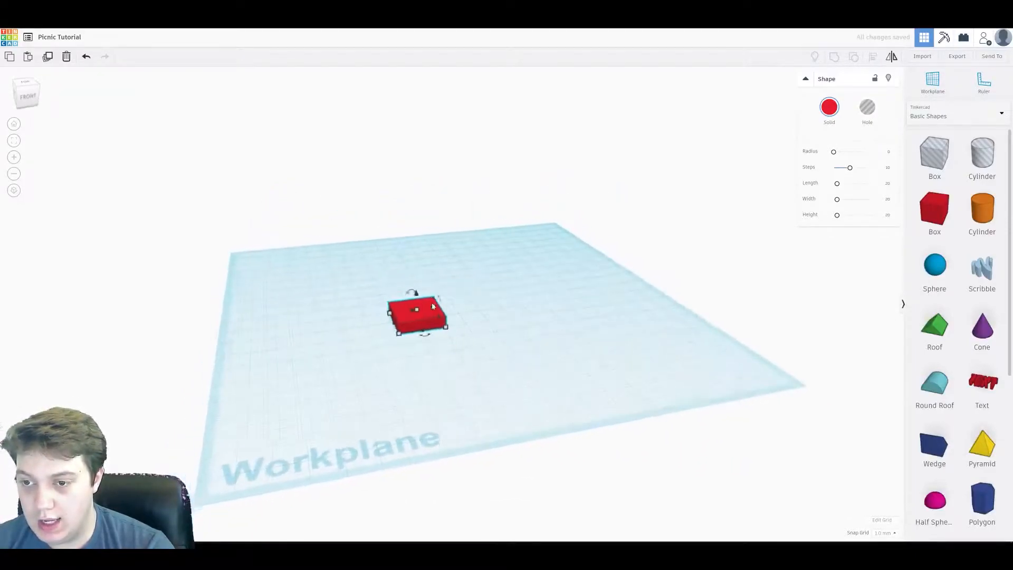
{"action": "scroll", "coordinate": [433, 308], "scroll_direction": "up", "scroll_amount": 8}
{"action": "middle_click_drag", "start_coordinate": [506, 359], "coordinate": [658, 183]}
{"action": "scroll", "coordinate": [658, 183], "scroll_direction": "down", "scroll_amount": 5}
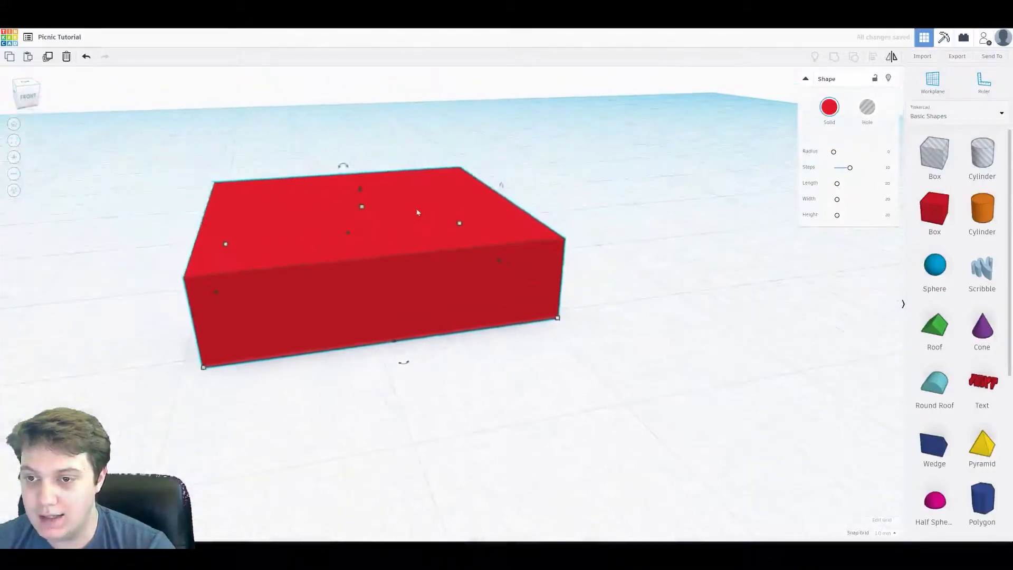
Step: Narrow the flattened box to 10 mm wide and move it toward the front of the workplane
{"action": "mouse_move", "coordinate": [389, 242]}
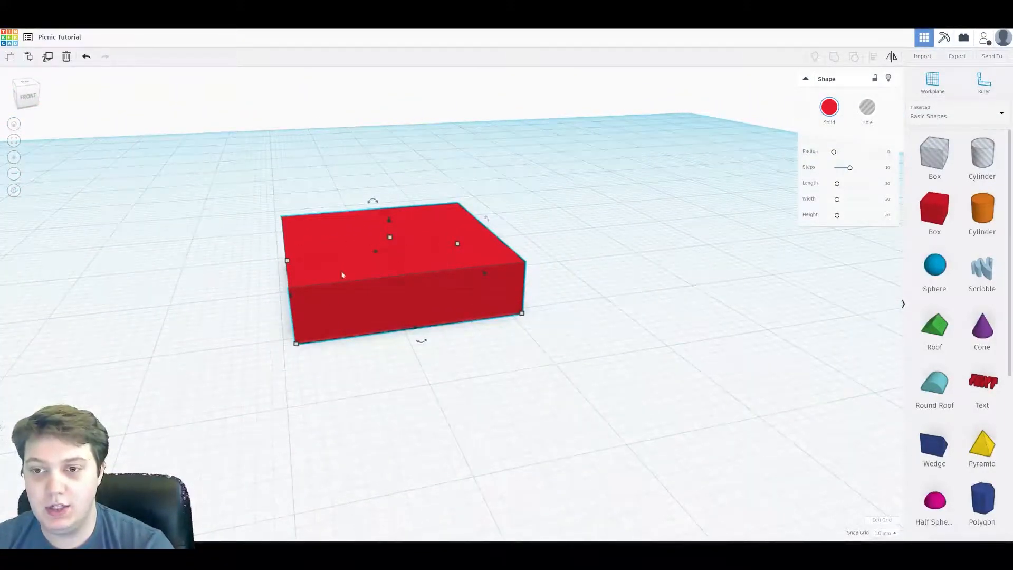
{"action": "left_click_drag", "start_coordinate": [292, 294], "coordinate": [403, 299]}
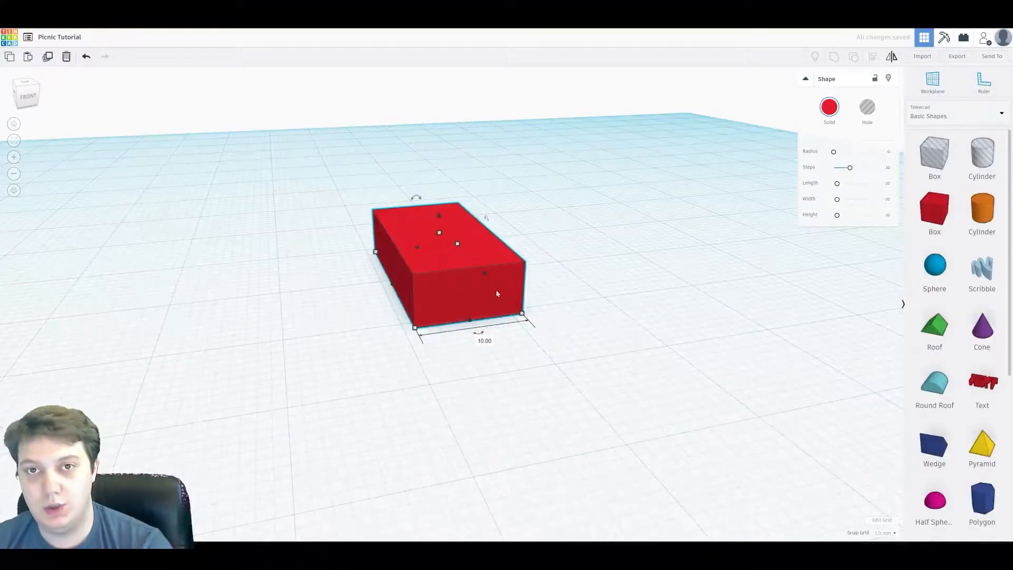
{"action": "scroll", "coordinate": [451, 291], "scroll_direction": "down", "scroll_amount": 5}
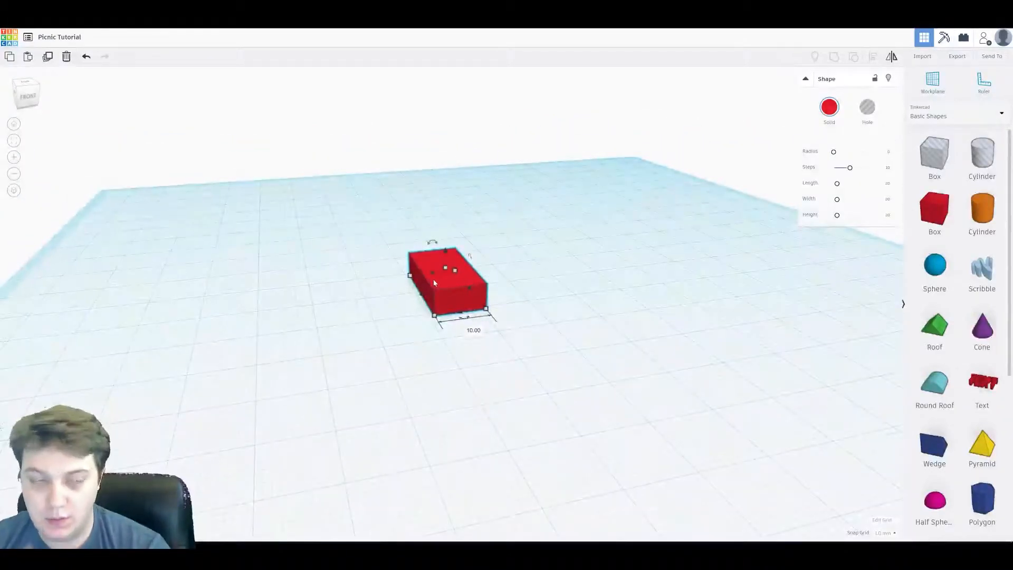
{"action": "left_click_drag", "start_coordinate": [429, 278], "coordinate": [478, 388]}
{"action": "scroll", "coordinate": [561, 318], "scroll_direction": "down", "scroll_amount": 3}
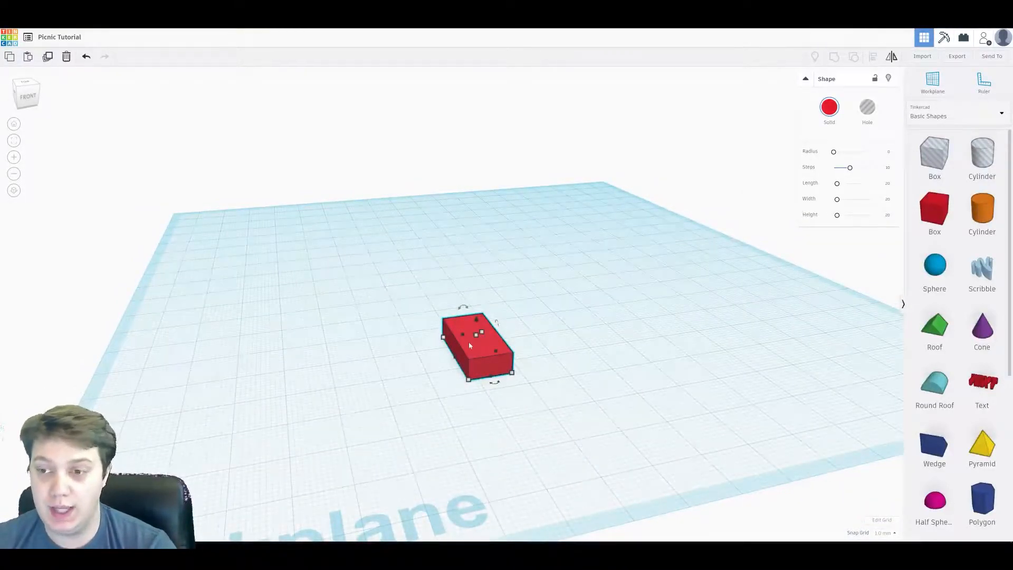
{"action": "key", "text": "Escape"}
{"action": "left_click", "coordinate": [468, 340]}
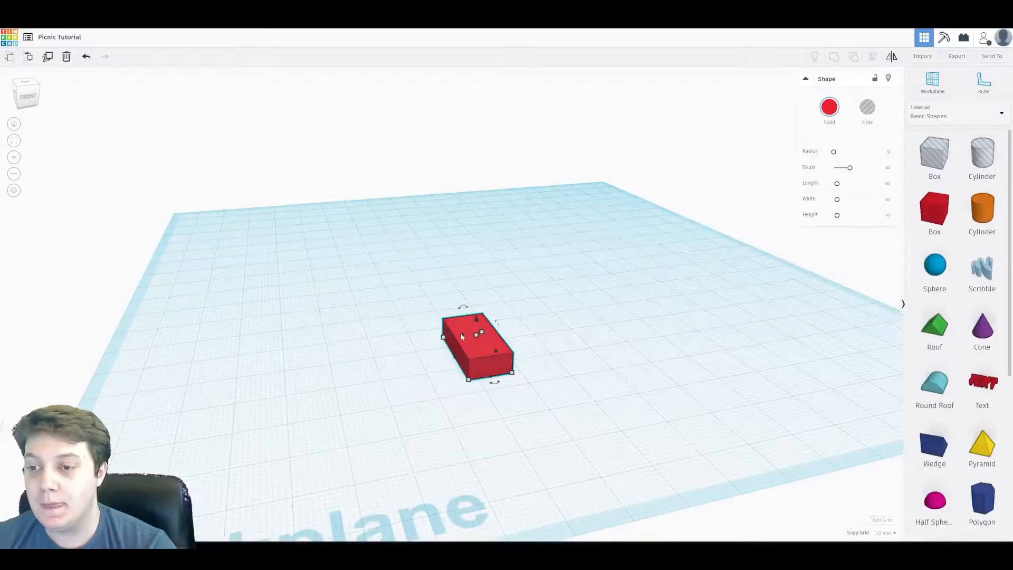
Step: Stretch the narrow box lengthwise into one long plank across the workplane
{"action": "left_click_drag", "start_coordinate": [462, 334], "coordinate": [392, 223]}
{"action": "left_click_drag", "start_coordinate": [449, 302], "coordinate": [422, 350]}
{"action": "right_click_drag", "start_coordinate": [491, 330], "coordinate": [569, 375]}
{"action": "left_click_drag", "start_coordinate": [540, 425], "coordinate": [493, 385]}
{"action": "left_click", "coordinate": [571, 353]}
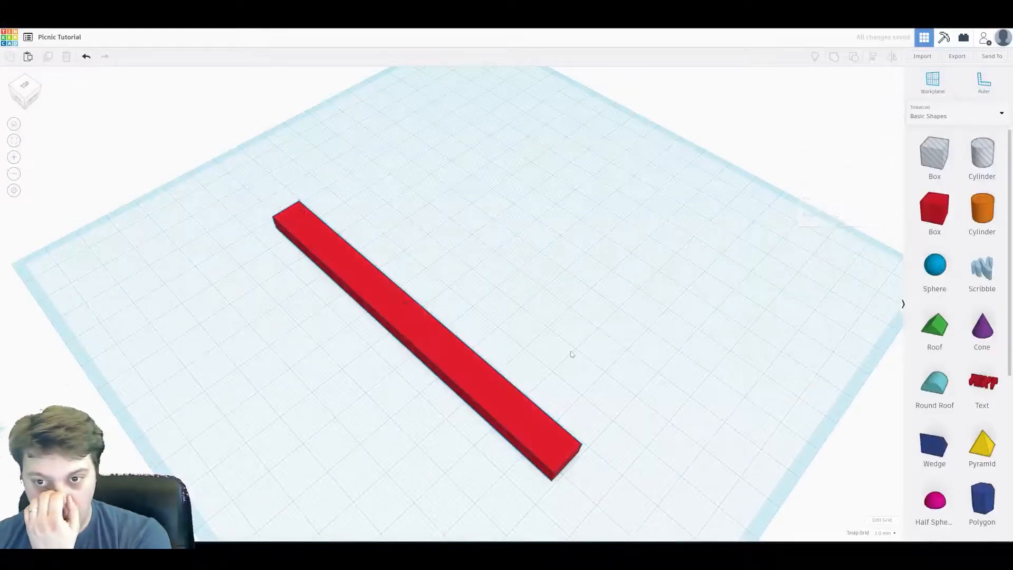
Step: Duplicate the plank and place the copy directly against its long side
{"action": "left_click", "coordinate": [443, 343]}
{"action": "right_click_drag", "start_coordinate": [507, 339], "coordinate": [417, 326]}
{"action": "key", "text": "ctrl+d"}
{"action": "left_click_drag", "start_coordinate": [441, 346], "coordinate": [463, 347]}
{"action": "left_click", "coordinate": [542, 334]}
{"action": "right_click_drag", "start_coordinate": [542, 334], "coordinate": [502, 312]}
{"action": "scroll", "coordinate": [502, 311], "scroll_direction": "up", "scroll_amount": 10}
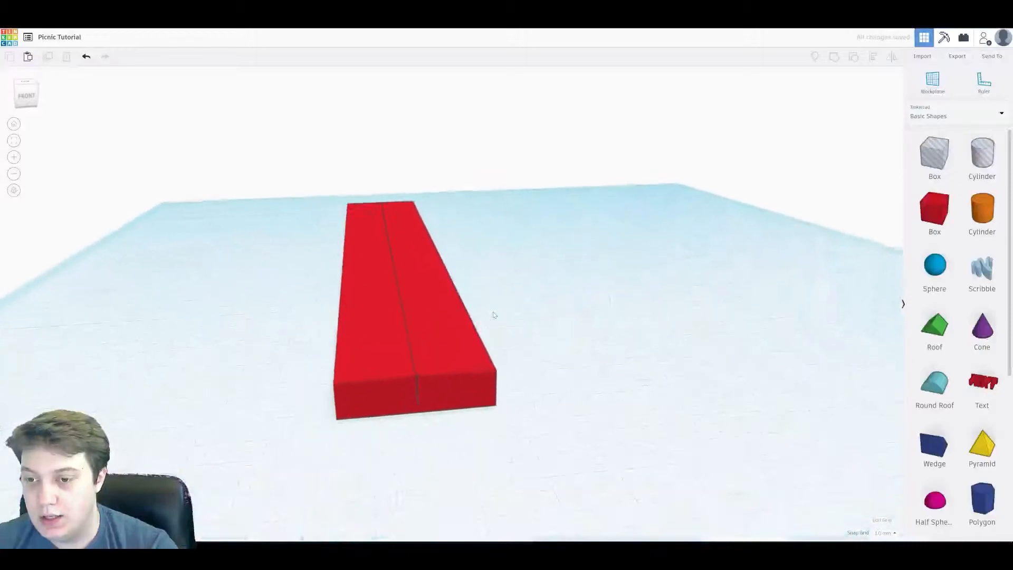
Step: Select both adjacent planks and group them into one shape
{"action": "mouse_move", "coordinate": [431, 222]}
{"action": "right_mouse_down"}
{"action": "mouse_move", "coordinate": [540, 217]}
{"action": "mouse_move", "coordinate": [549, 229]}
{"action": "mouse_move", "coordinate": [448, 210]}
{"action": "mouse_move", "coordinate": [423, 227]}
{"action": "right_mouse_up"}
{"action": "key", "text": "ctrl+a"}
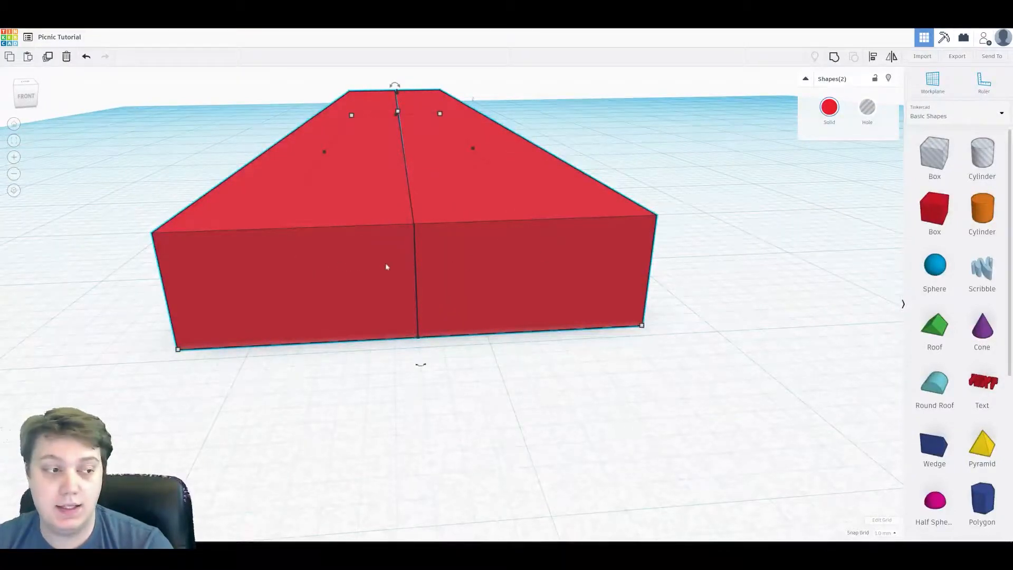
{"action": "left_click", "coordinate": [760, 230]}
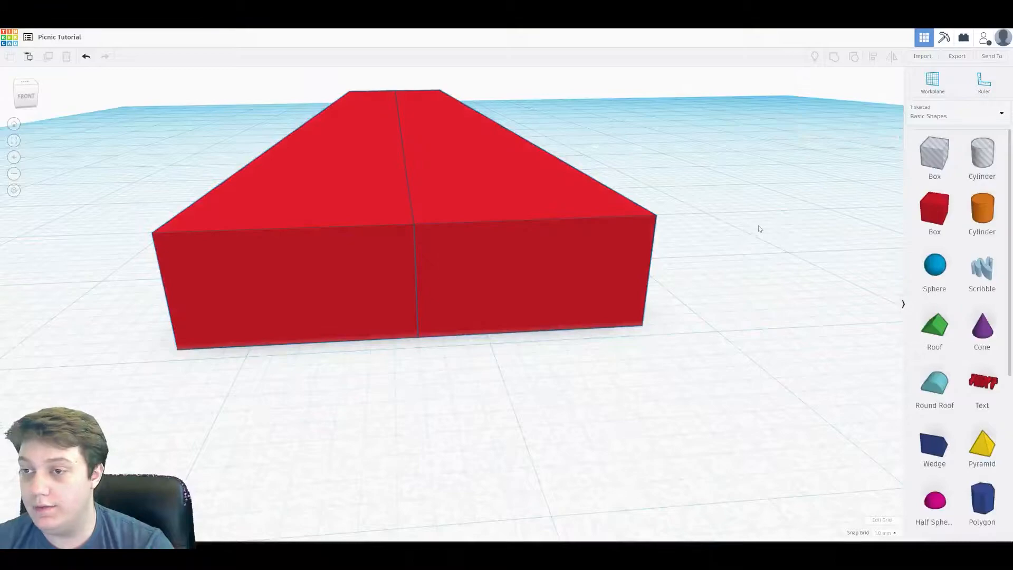
{"action": "left_click_drag", "start_coordinate": [255, 172], "coordinate": [702, 280]}
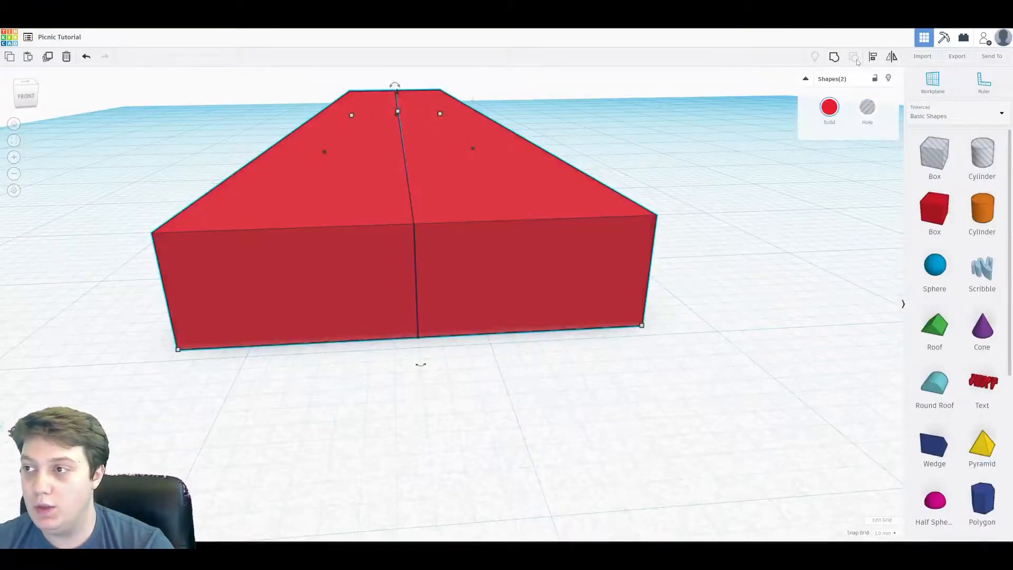
{"action": "key", "text": "ctrl+g"}
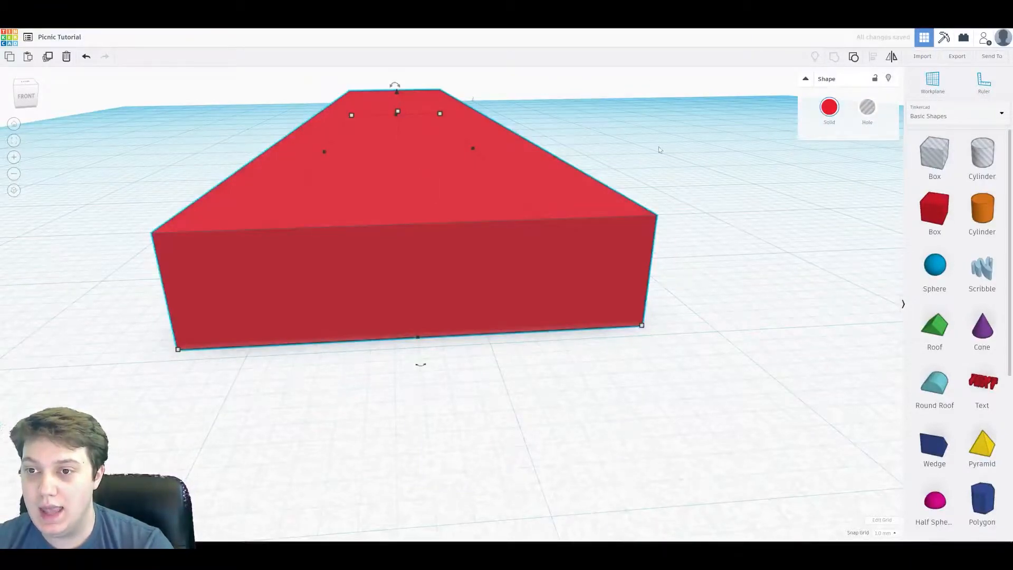
{"action": "left_click", "coordinate": [656, 151]}
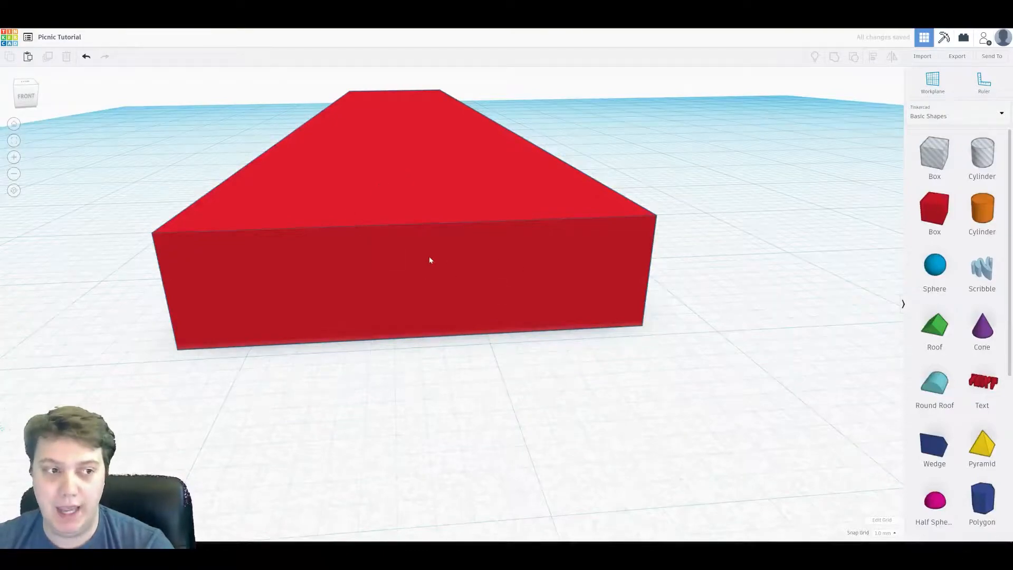
Step: Undo the grouping and the plank duplication, redoing one change to restore the single plank
{"action": "key", "text": "ctrl+z"}
{"action": "key", "text": "ctrl+z"}
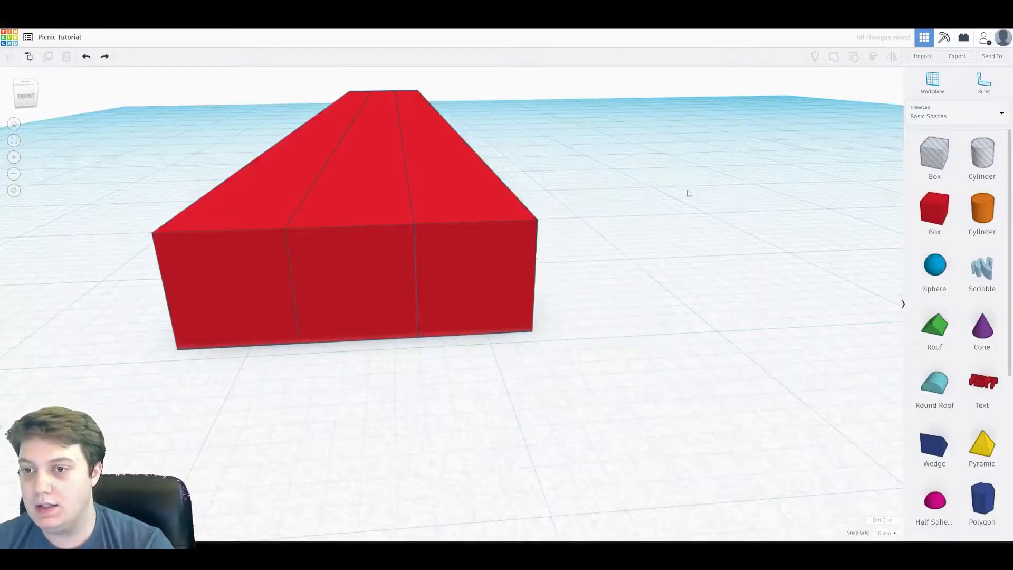
{"action": "key", "text": "ctrl+z"}
{"action": "key", "text": "ctrl+z"}
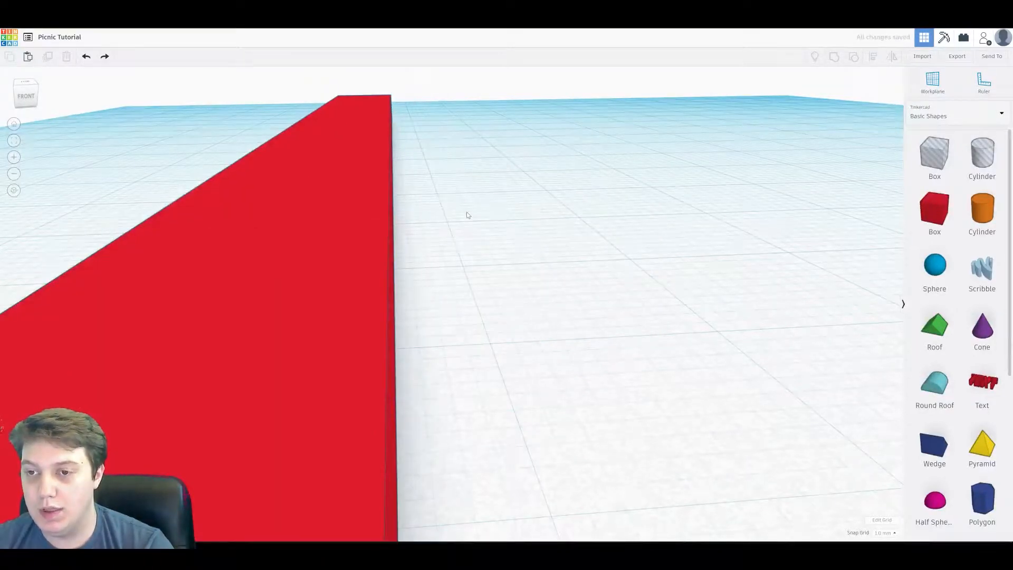
{"action": "key", "text": "ctrl+y"}
{"action": "scroll", "coordinate": [487, 212], "scroll_direction": "down", "scroll_amount": 3}
{"action": "right_click_drag", "start_coordinate": [439, 210], "coordinate": [482, 227]}
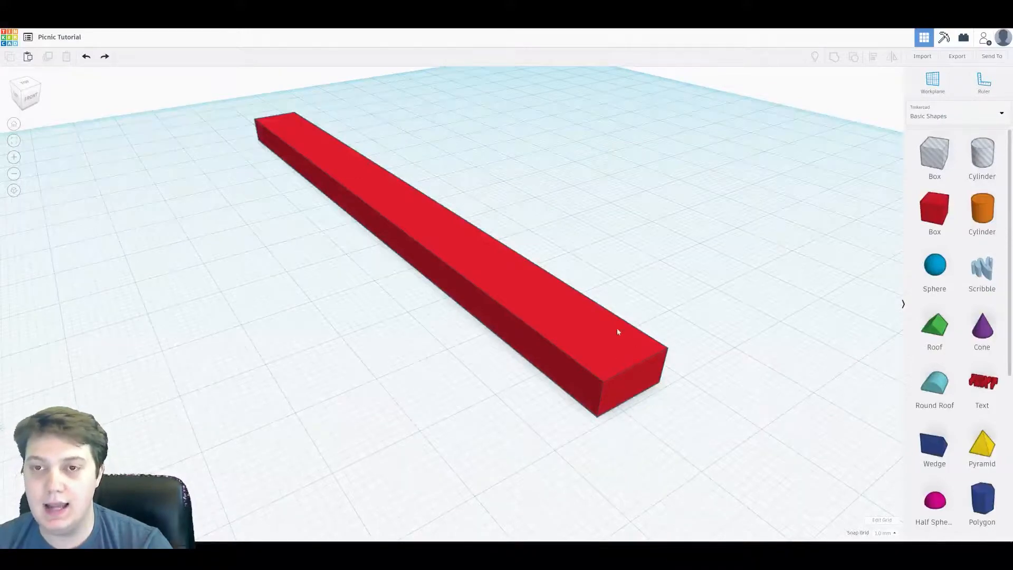
{"action": "right_click_drag", "start_coordinate": [632, 260], "coordinate": [505, 258]}
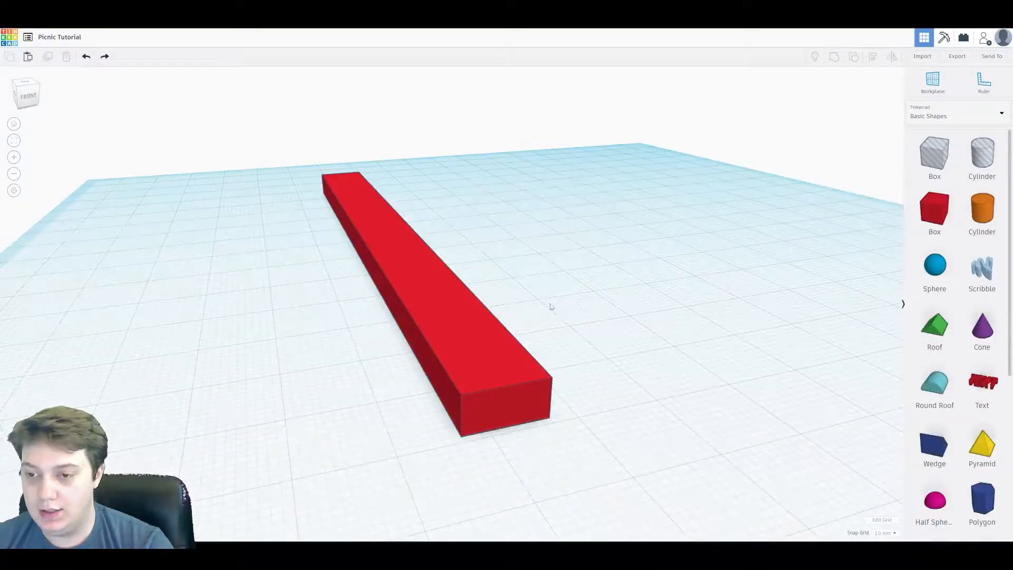
{"action": "left_click", "coordinate": [475, 331]}
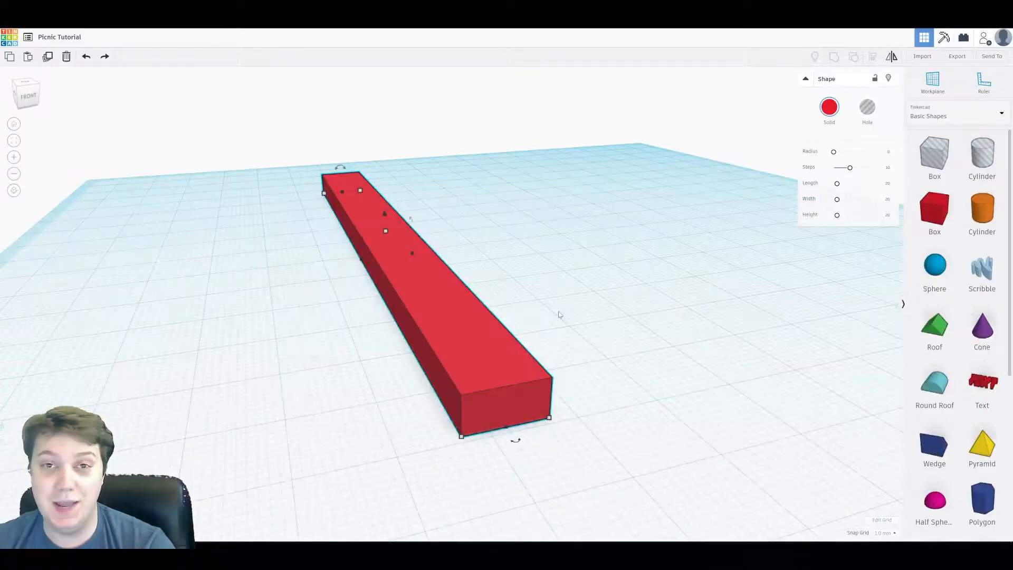
{"action": "left_click", "coordinate": [562, 311]}
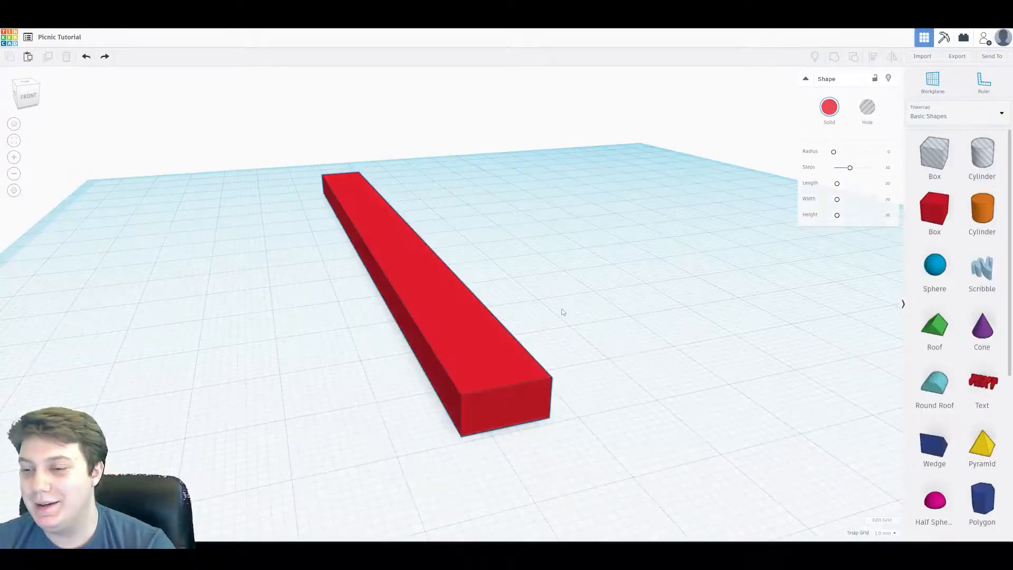
{"action": "left_click", "coordinate": [487, 327]}
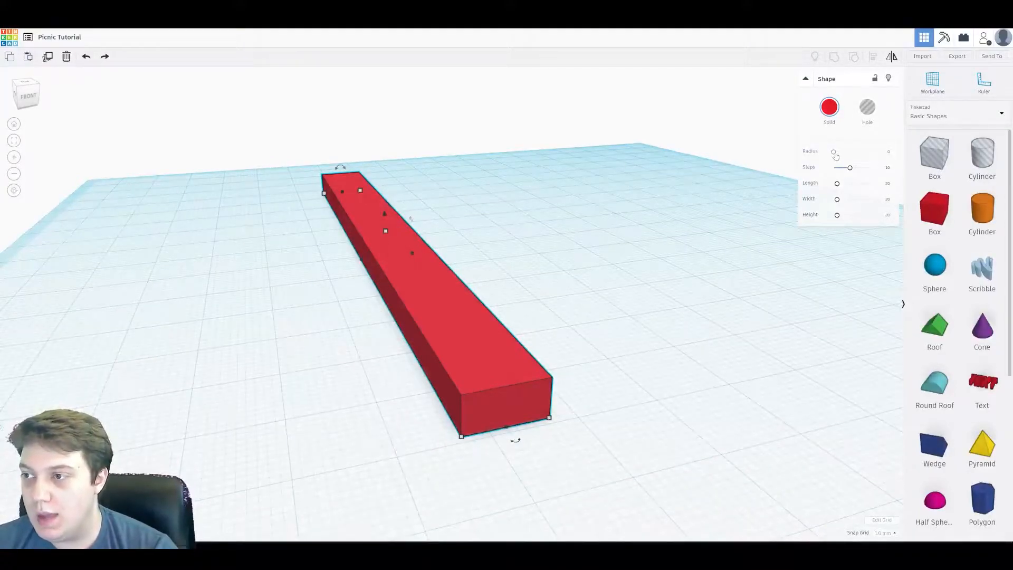
Step: Try rounding the edges of a new box beside the plank with the radius setting, and delete that box
{"action": "left_click_drag", "start_coordinate": [934, 213], "coordinate": [638, 230]}
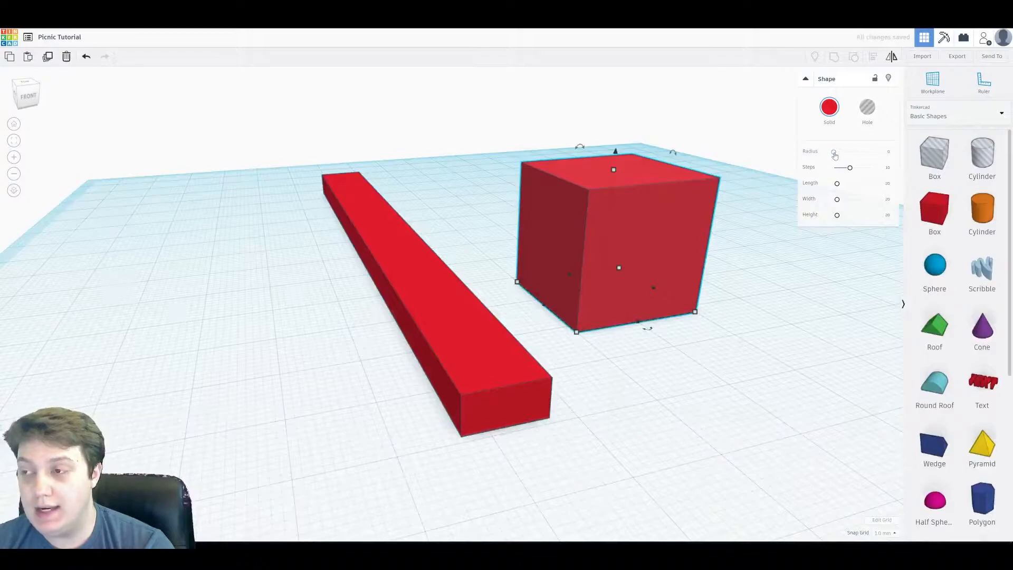
{"action": "mouse_move", "coordinate": [834, 154]}
{"action": "left_mouse_down"}
{"action": "mouse_move", "coordinate": [864, 154]}
{"action": "mouse_move", "coordinate": [839, 154]}
{"action": "mouse_move", "coordinate": [859, 154]}
{"action": "mouse_move", "coordinate": [834, 169]}
{"action": "mouse_move", "coordinate": [844, 153]}
{"action": "mouse_move", "coordinate": [868, 152]}
{"action": "mouse_move", "coordinate": [832, 169]}
{"action": "left_mouse_up"}
{"action": "right_click_drag", "start_coordinate": [594, 222], "coordinate": [659, 210]}
{"action": "mouse_move", "coordinate": [833, 169]}
{"action": "left_mouse_down"}
{"action": "mouse_move", "coordinate": [850, 167]}
{"action": "mouse_move", "coordinate": [849, 154]}
{"action": "mouse_move", "coordinate": [838, 153]}
{"action": "left_mouse_up"}
{"action": "right_click_drag", "start_coordinate": [720, 200], "coordinate": [707, 176]}
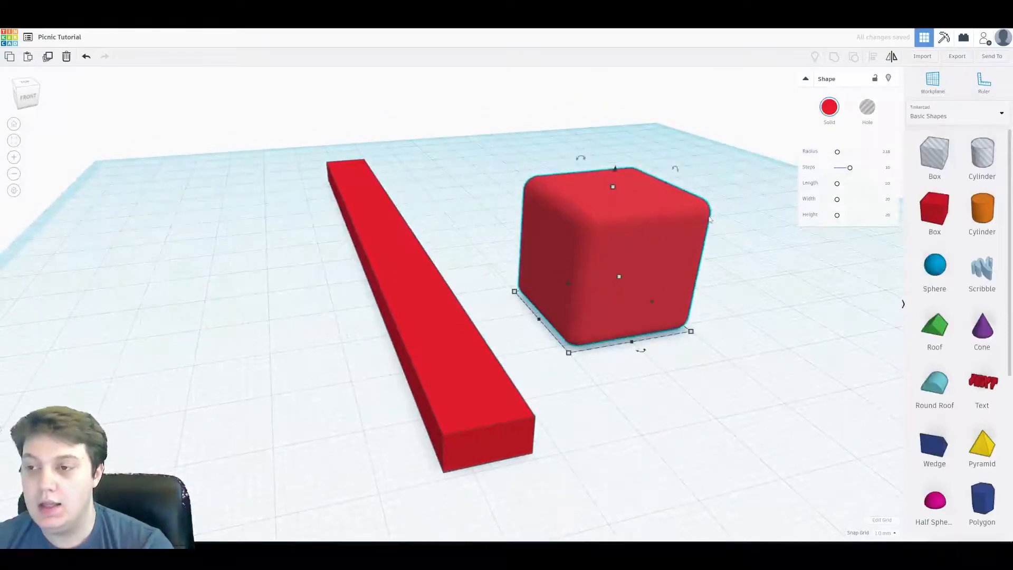
{"action": "key", "text": "Delete"}
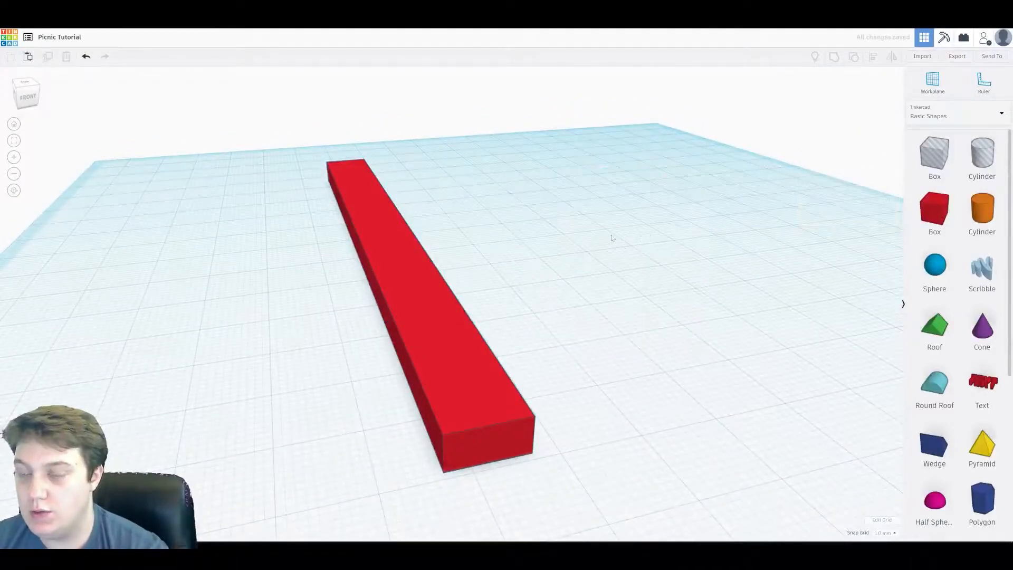
Step: Round the plank's edges by setting its radius to 1
{"action": "left_click", "coordinate": [449, 293]}
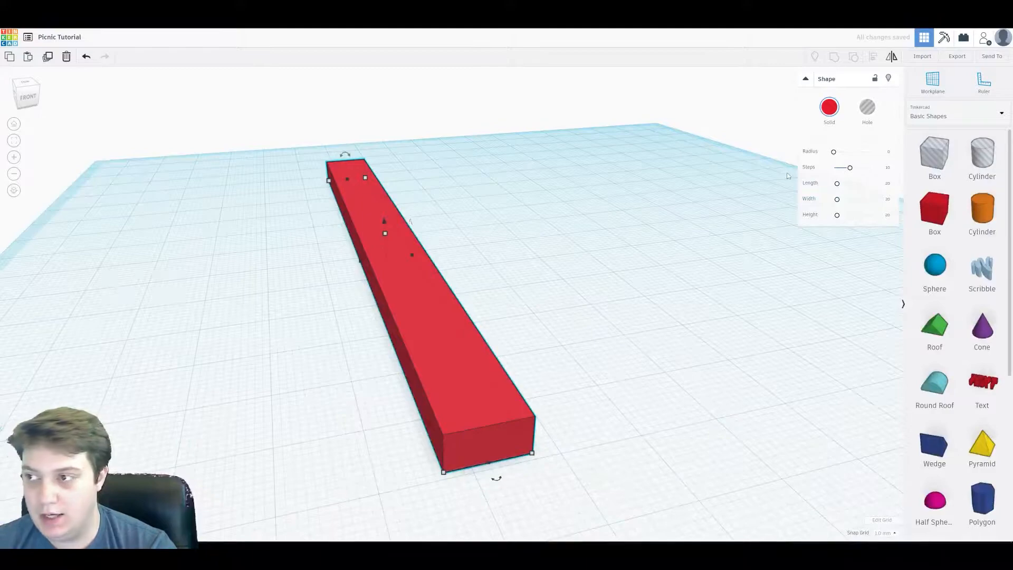
{"action": "left_click", "coordinate": [882, 153]}
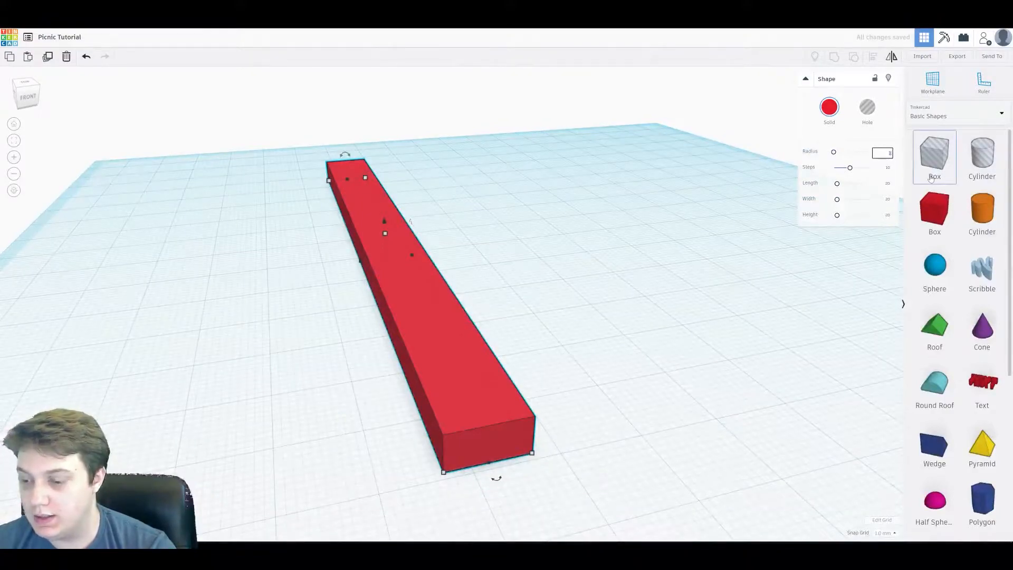
{"action": "type", "text": "1"}
{"action": "key", "text": "Return"}
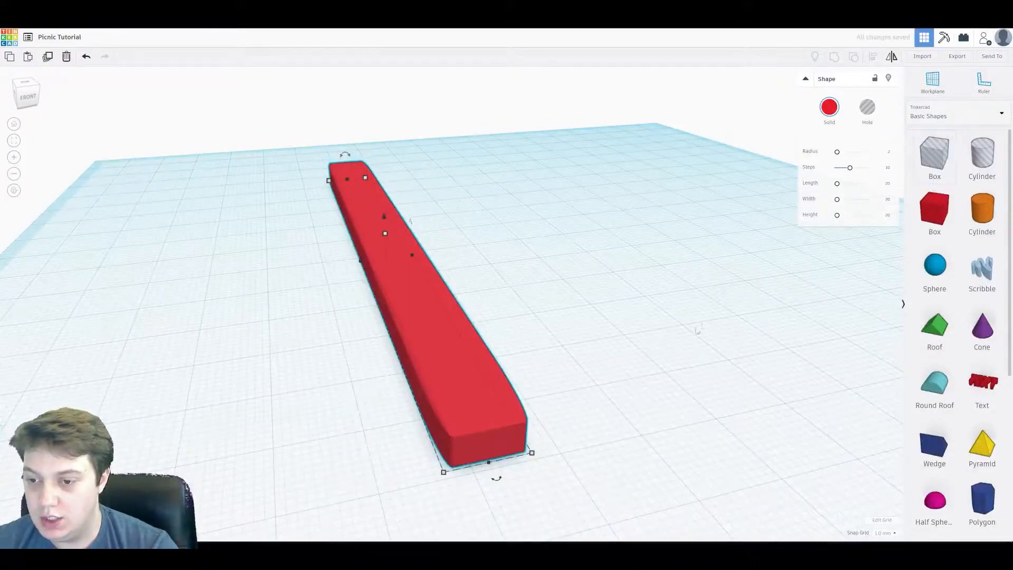
Step: Examine the rounded plank's edges and tapered ends up close, from above and along its length
{"action": "left_click", "coordinate": [601, 353]}
{"action": "right_click_drag", "start_coordinate": [601, 354], "coordinate": [446, 287]}
{"action": "scroll", "coordinate": [446, 286], "scroll_direction": "up", "scroll_amount": 5}
{"action": "middle_click_drag", "start_coordinate": [418, 255], "coordinate": [457, 315]}
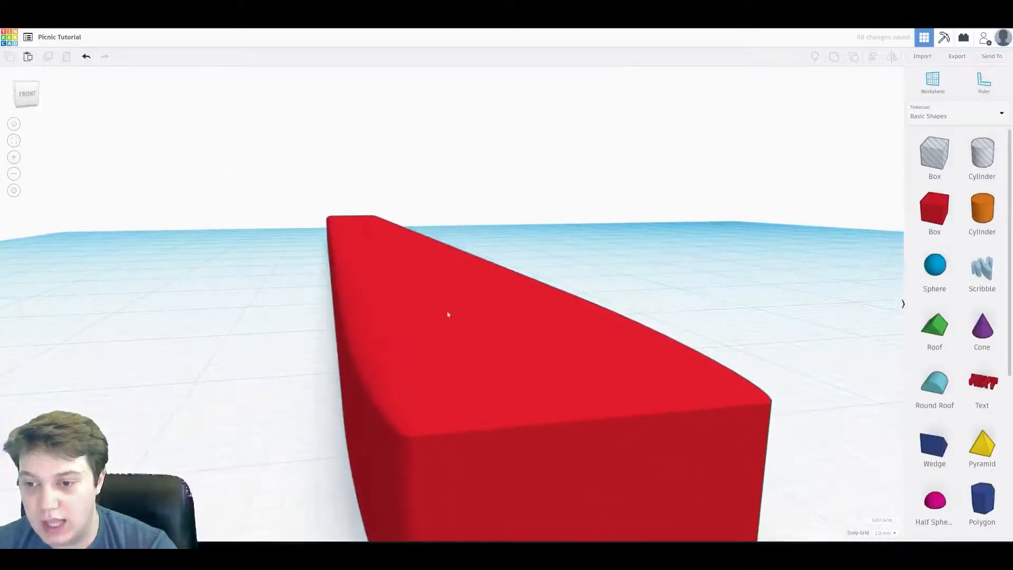
{"action": "scroll", "coordinate": [372, 336], "scroll_direction": "down", "scroll_amount": 5}
{"action": "right_click_drag", "start_coordinate": [372, 335], "coordinate": [177, 316]}
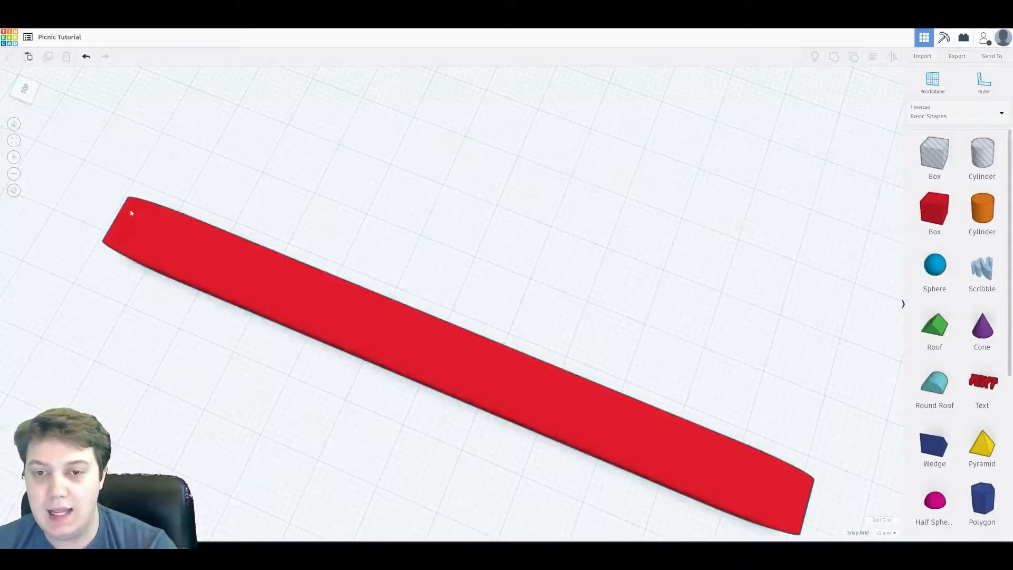
{"action": "right_click_drag", "start_coordinate": [422, 271], "coordinate": [362, 262]}
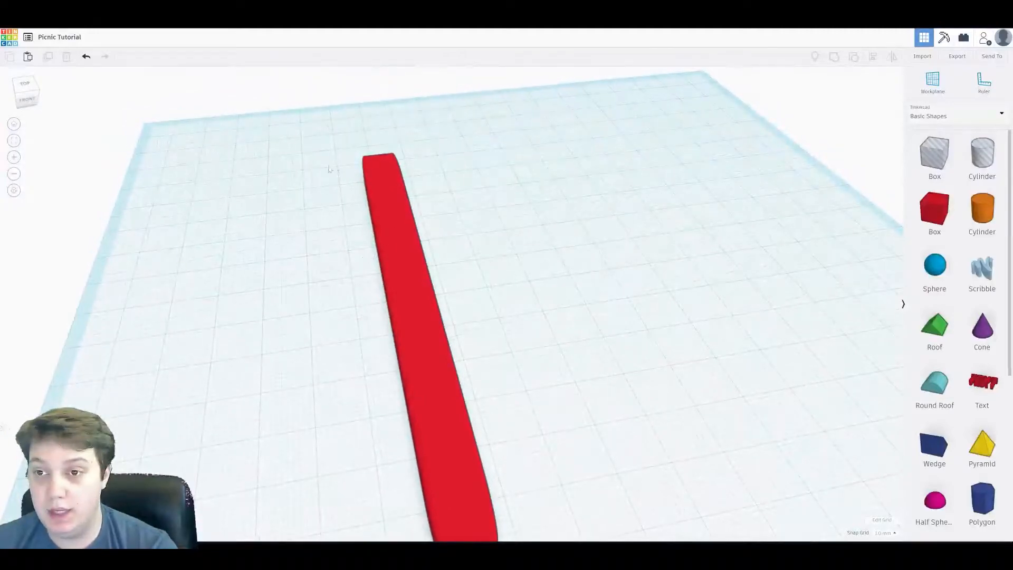
{"action": "scroll", "coordinate": [548, 244], "scroll_direction": "up", "scroll_amount": 3}
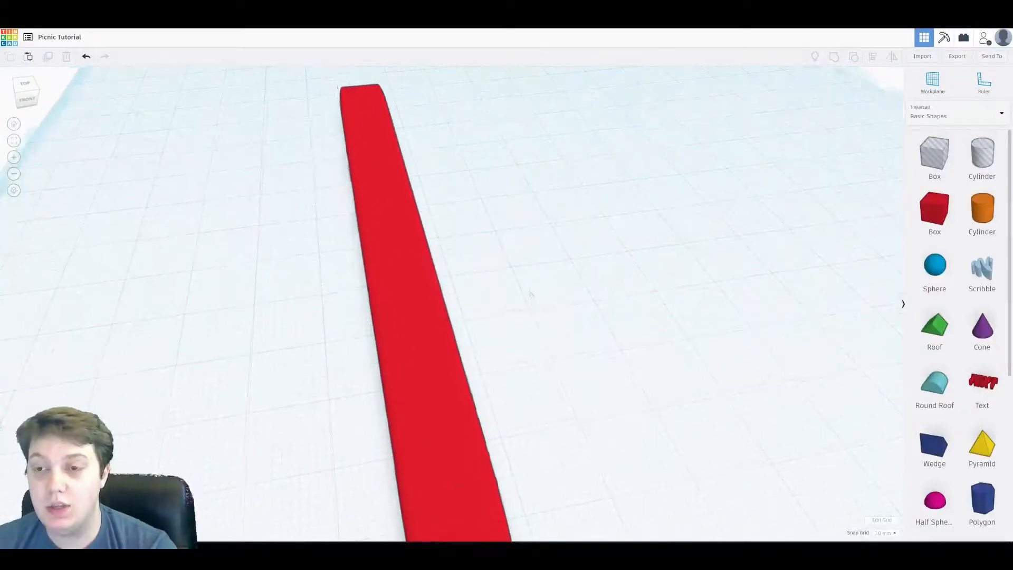
{"action": "right_click_drag", "start_coordinate": [529, 297], "coordinate": [525, 274]}
Step: Duplicate the rounded plank, place the copy directly beside it, and group the two planks into a pair
{"action": "left_click", "coordinate": [425, 300]}
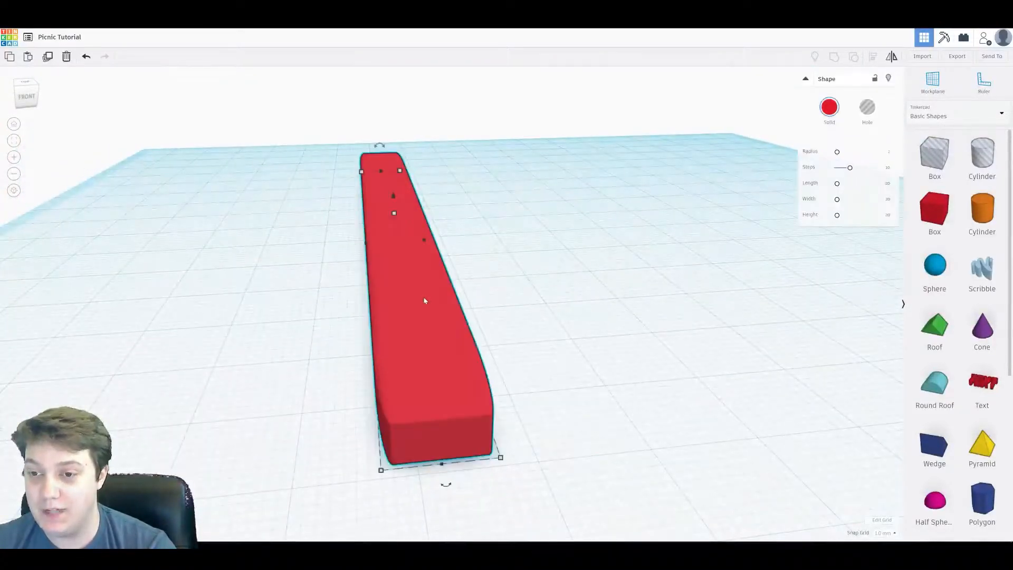
{"action": "left_click_drag", "start_coordinate": [441, 296], "coordinate": [527, 296], "text": "alt"}
{"action": "mouse_move", "coordinate": [527, 296]}
{"action": "right_mouse_down"}
{"action": "mouse_move", "coordinate": [529, 275]}
{"action": "mouse_move", "coordinate": [516, 280]}
{"action": "right_mouse_up"}
{"action": "left_click", "coordinate": [519, 278]}
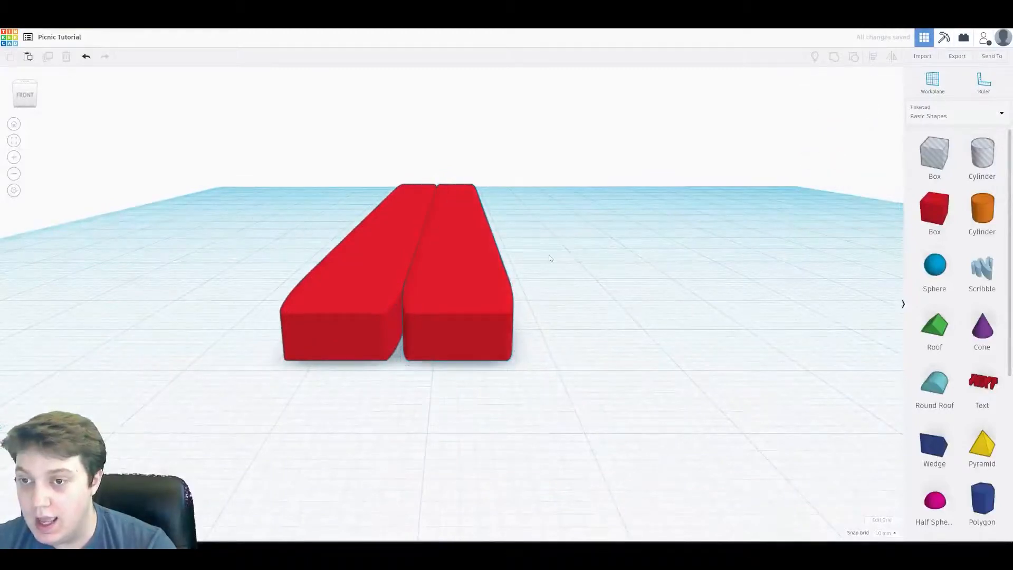
{"action": "key", "text": "ctrl+a"}
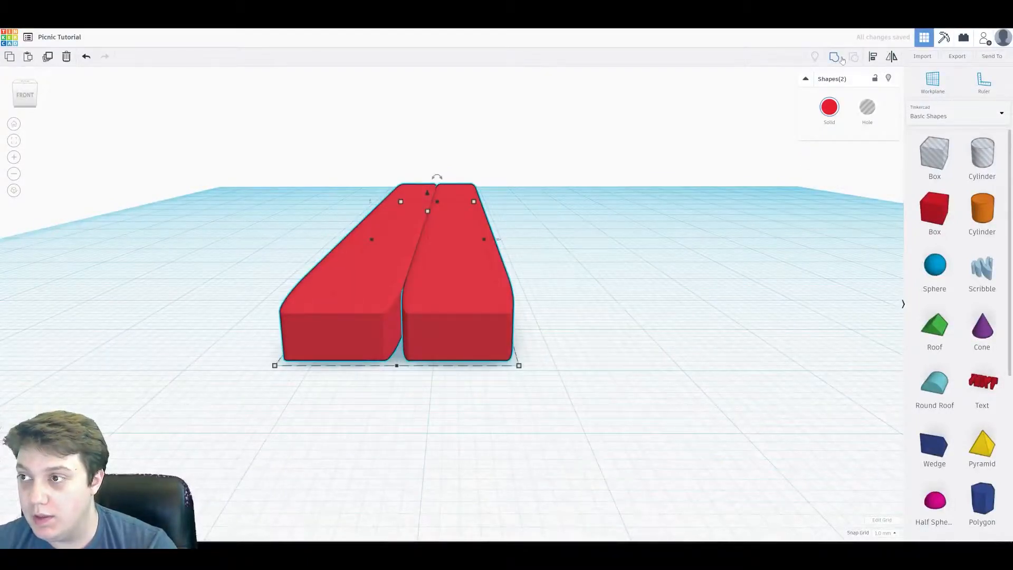
{"action": "left_click", "coordinate": [836, 57]}
{"action": "left_click", "coordinate": [602, 182]}
Step: Examine the seam between the two grouped planks up close, from underneath and from the front
{"action": "middle_click_drag", "start_coordinate": [463, 181], "coordinate": [553, 244]}
{"action": "scroll", "coordinate": [556, 252], "scroll_direction": "up", "scroll_amount": 2}
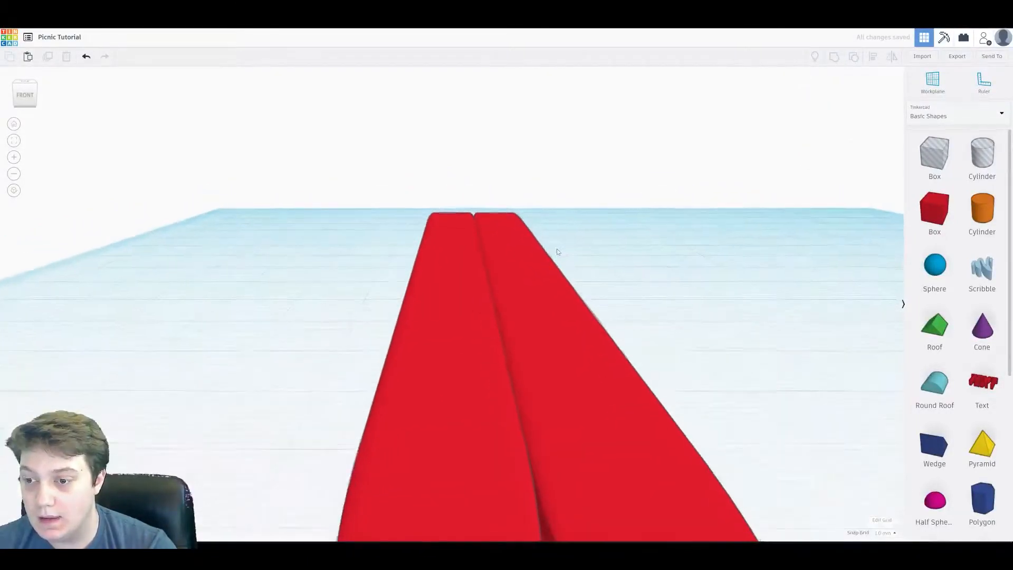
{"action": "scroll", "coordinate": [580, 295], "scroll_direction": "up", "scroll_amount": 8}
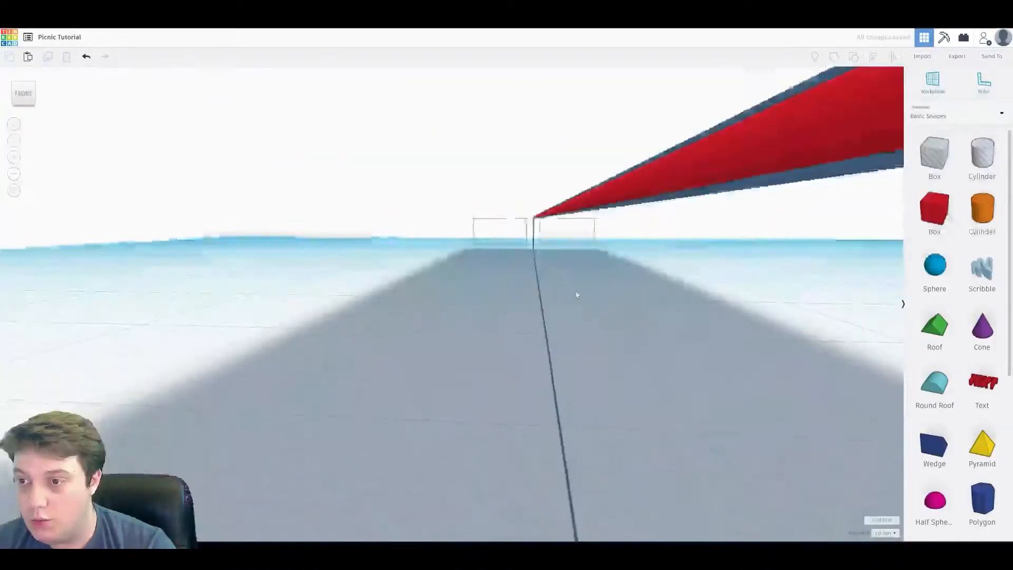
{"action": "scroll", "coordinate": [577, 295], "scroll_direction": "up", "scroll_amount": 5}
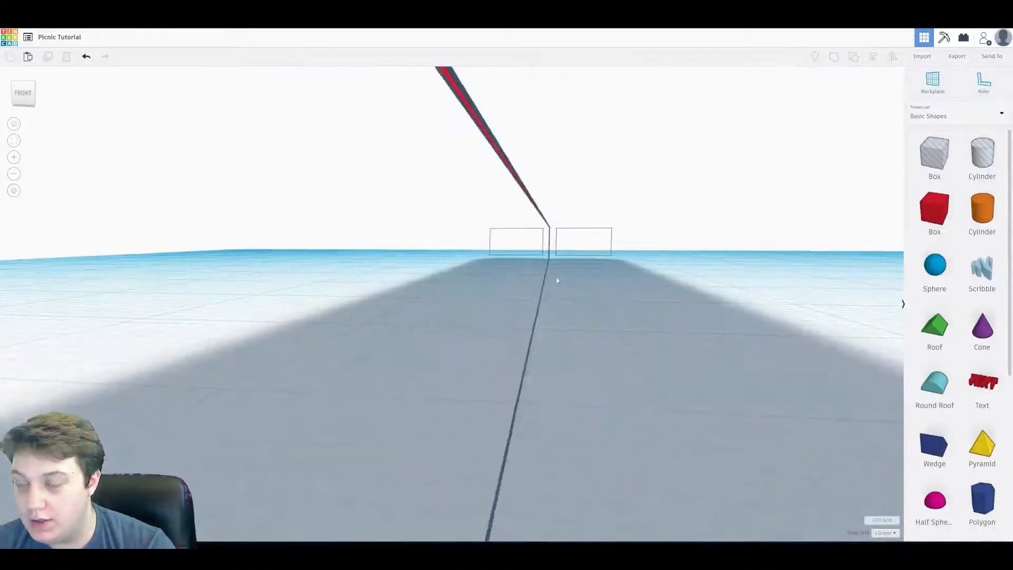
{"action": "right_click_drag", "start_coordinate": [557, 280], "coordinate": [594, 267]}
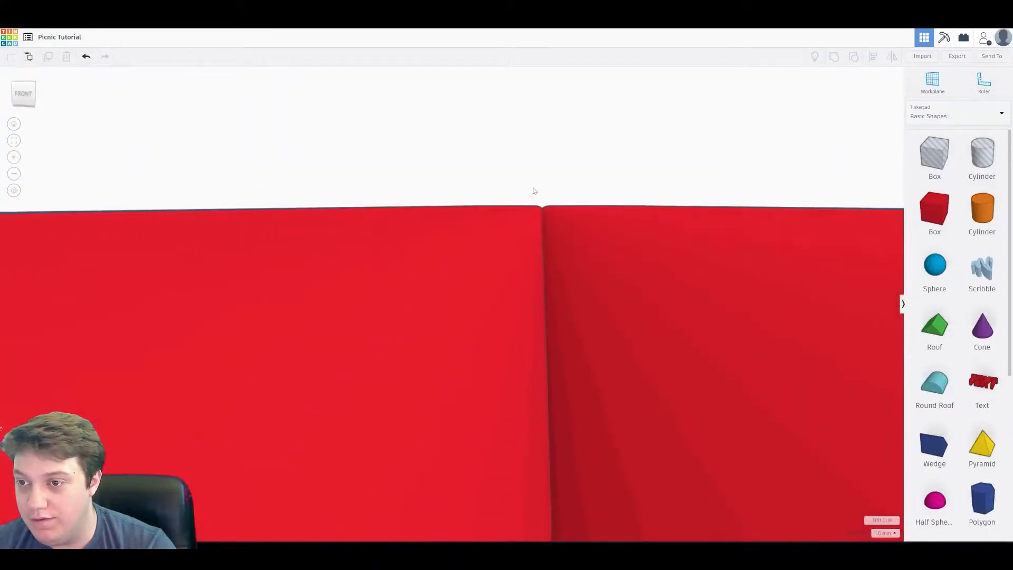
{"action": "right_click_drag", "start_coordinate": [515, 189], "coordinate": [628, 184]}
{"action": "scroll", "coordinate": [628, 182], "scroll_direction": "down", "scroll_amount": 5}
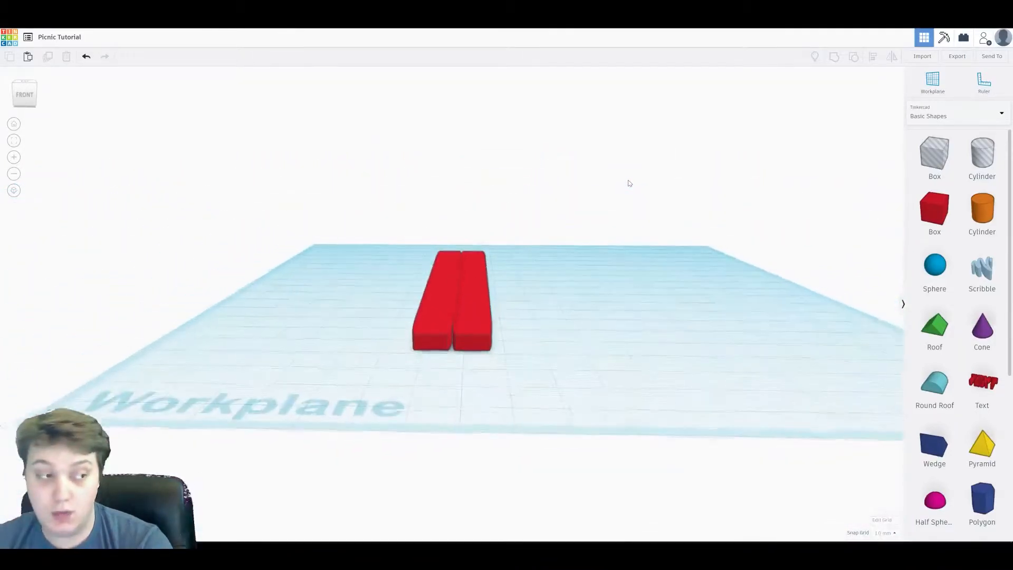
{"action": "scroll", "coordinate": [533, 256], "scroll_direction": "up", "scroll_amount": 2}
{"action": "scroll", "coordinate": [619, 264], "scroll_direction": "up", "scroll_amount": 3}
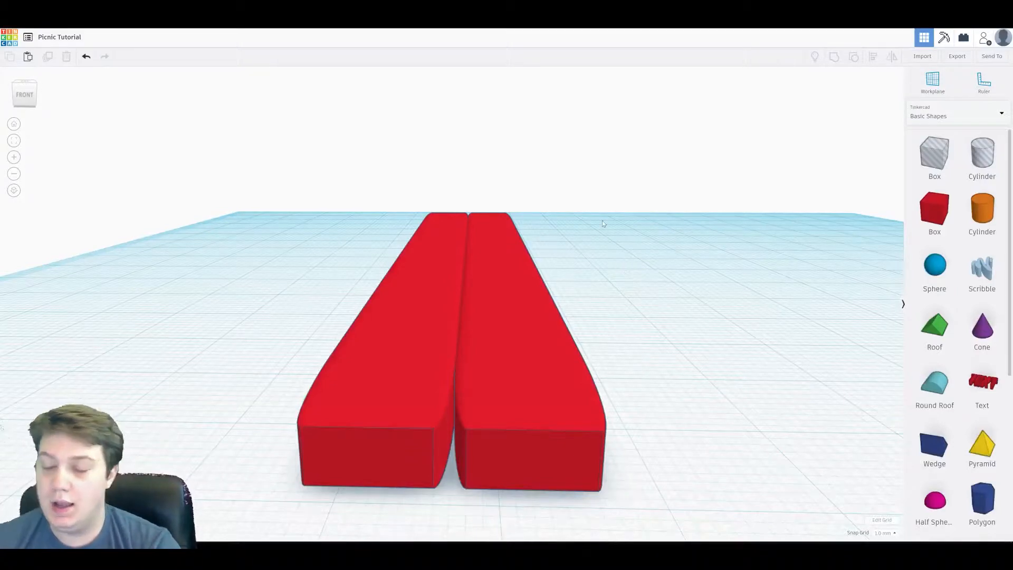
{"action": "right_click_drag", "start_coordinate": [464, 289], "coordinate": [478, 314]}
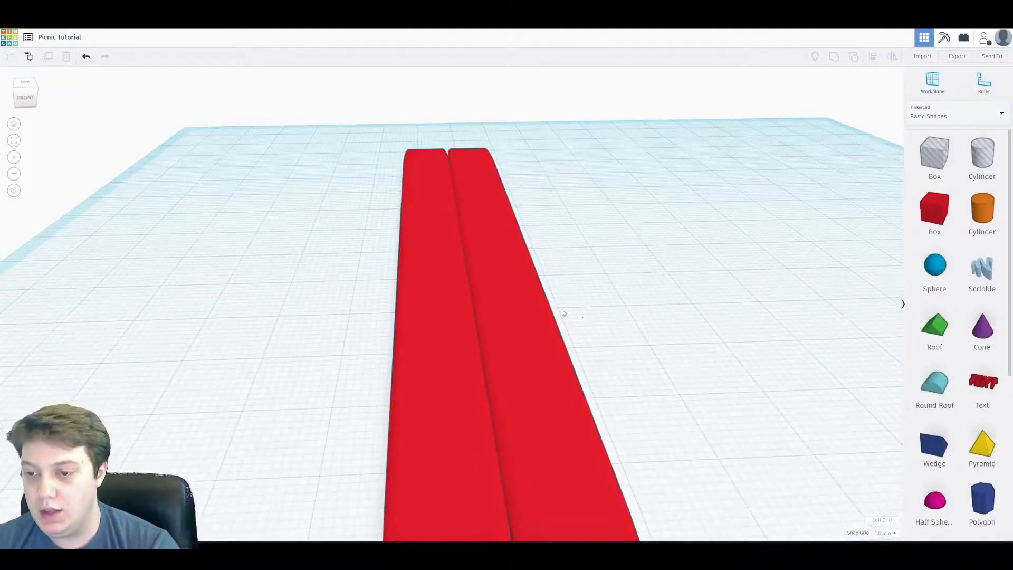
Step: Duplicate the grouped plank pair twice, setting each copy directly beside the previous one to widen the tabletop
{"action": "left_click_drag", "start_coordinate": [357, 382], "coordinate": [353, 381]}
{"action": "key", "text": "ctrl+d"}
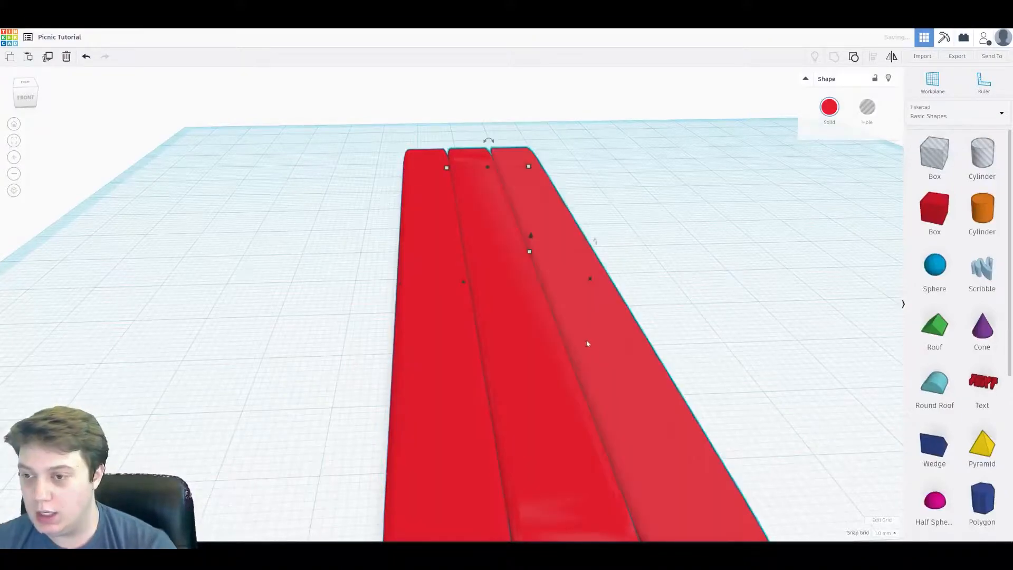
{"action": "left_click_drag", "start_coordinate": [604, 340], "coordinate": [685, 338]}
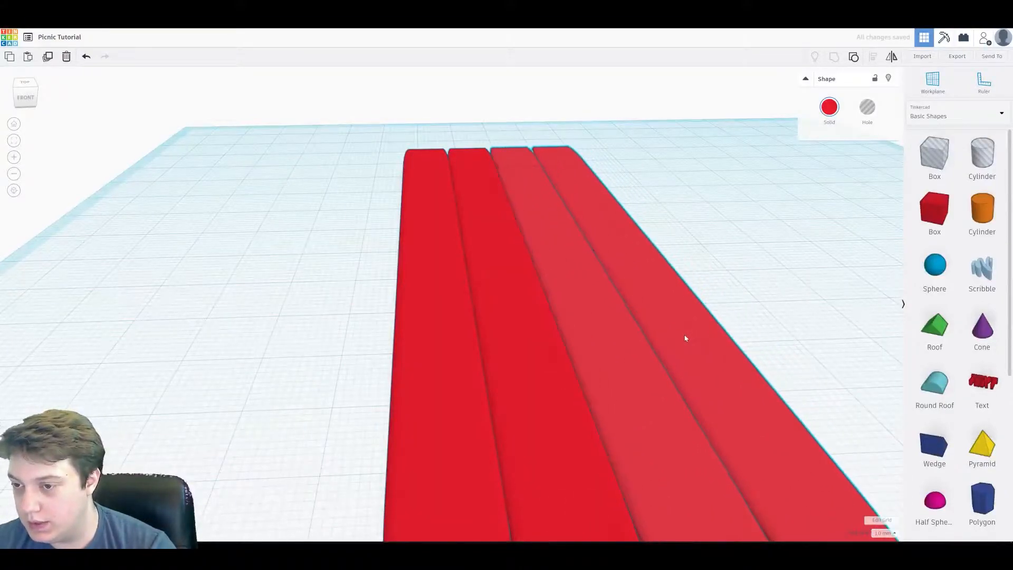
{"action": "right_click_drag", "start_coordinate": [727, 290], "coordinate": [479, 255]}
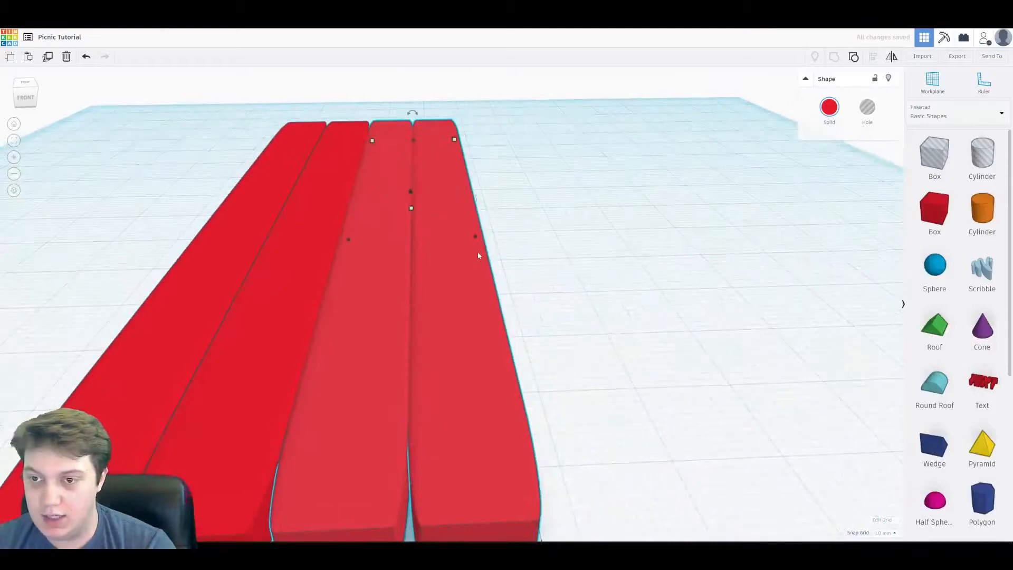
{"action": "key", "text": "ctrl+d"}
{"action": "left_click_drag", "start_coordinate": [520, 271], "coordinate": [608, 282]}
{"action": "left_click", "coordinate": [645, 270]}
{"action": "right_click_drag", "start_coordinate": [644, 270], "coordinate": [396, 236]}
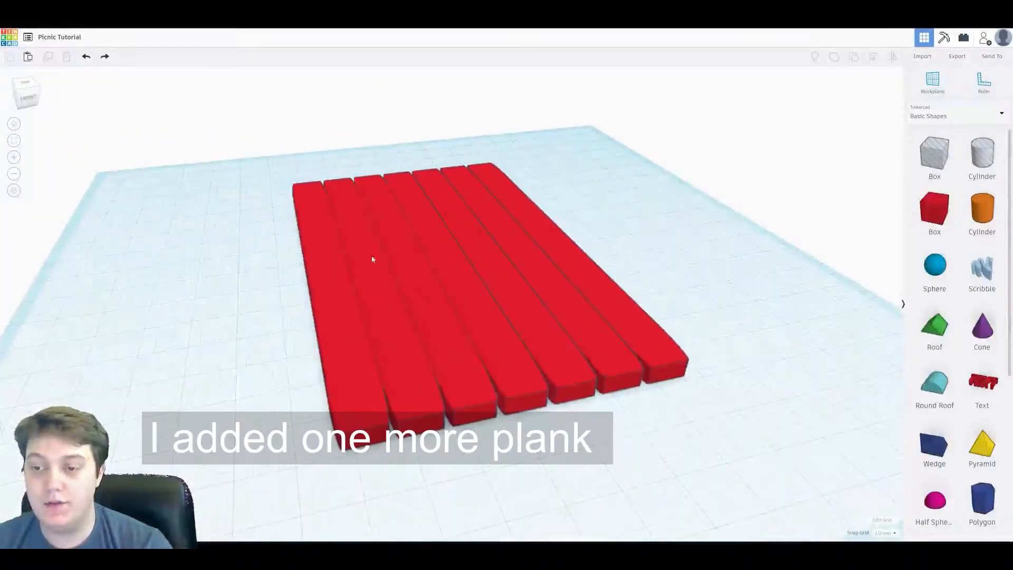
{"action": "right_click_drag", "start_coordinate": [255, 330], "coordinate": [269, 353]}
{"action": "right_click_drag", "start_coordinate": [503, 476], "coordinate": [622, 274]}
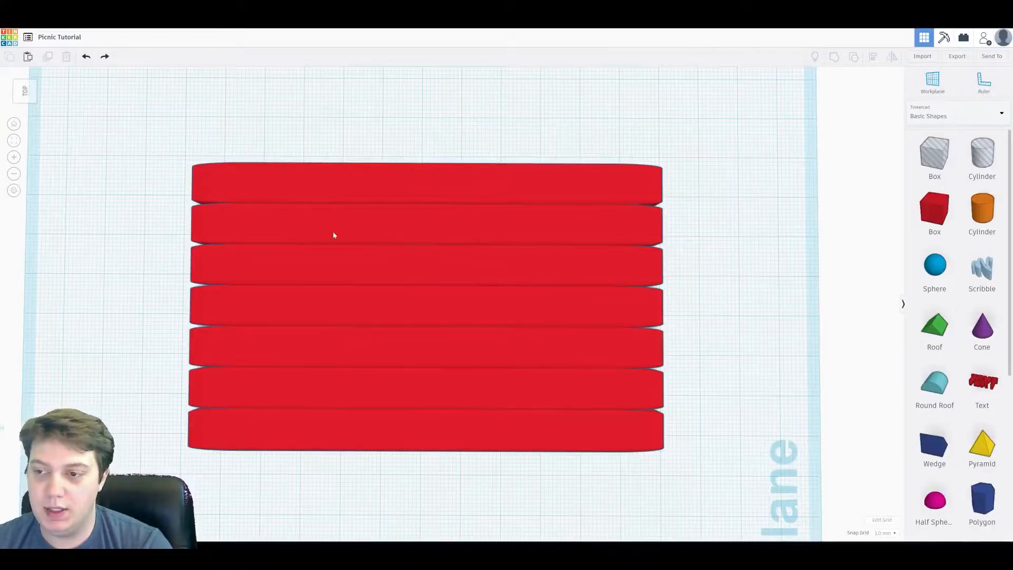
{"action": "right_click_drag", "start_coordinate": [744, 247], "coordinate": [397, 282]}
{"action": "left_click", "coordinate": [397, 282]}
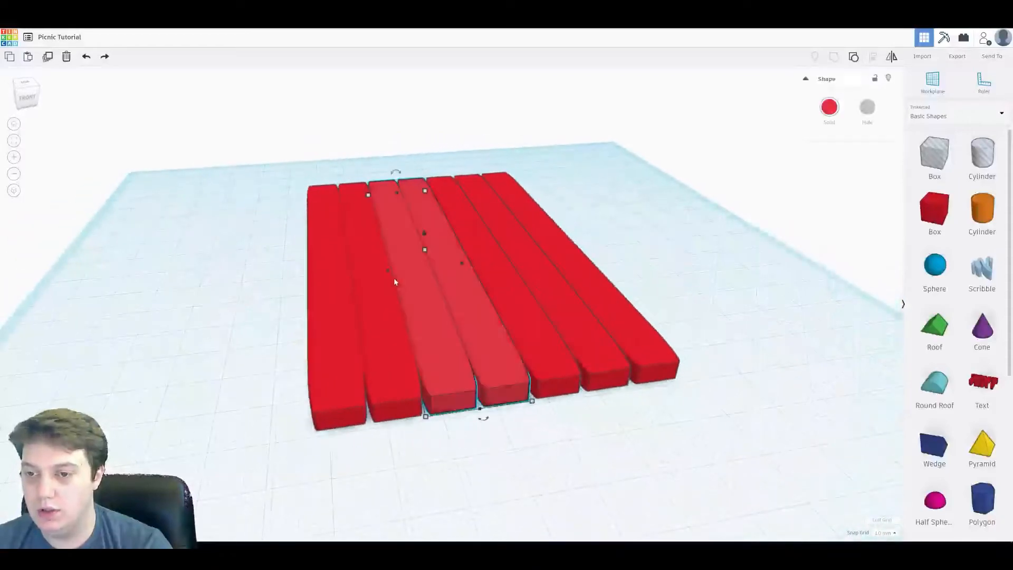
{"action": "left_click_drag", "start_coordinate": [669, 312], "coordinate": [615, 238]}
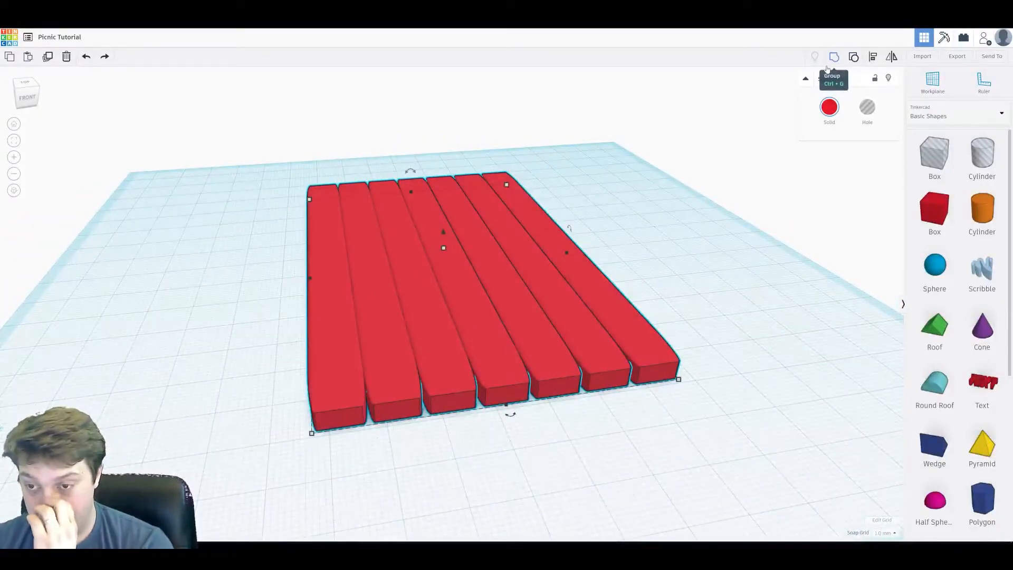
{"action": "key", "text": "Escape"}
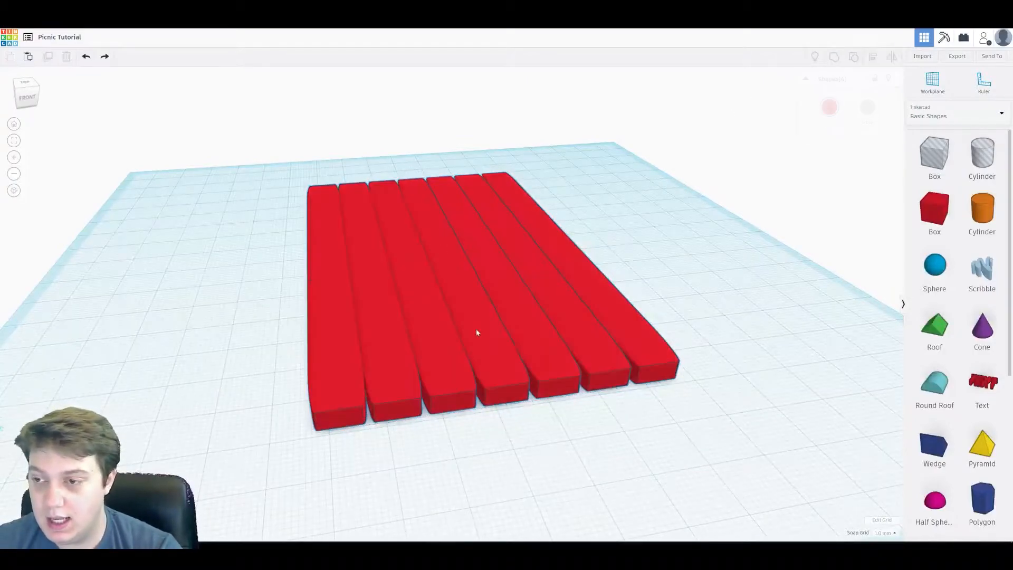
Step: Copy a plank pair to each long side of the tabletop as benches, leaving a small gap between bench and tabletop
{"action": "left_click", "coordinate": [323, 354]}
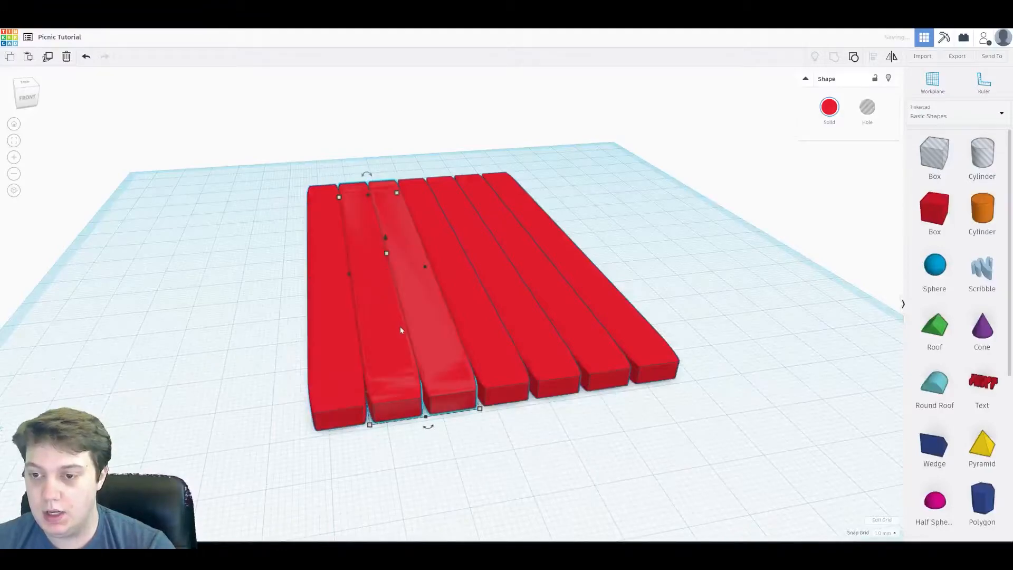
{"action": "left_click_drag", "start_coordinate": [409, 328], "coordinate": [249, 347]}
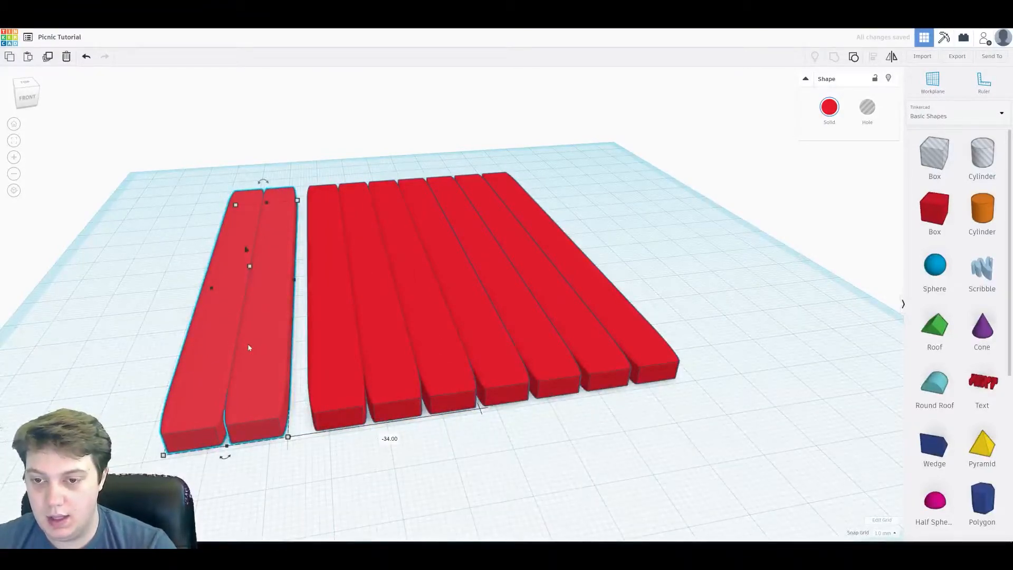
{"action": "scroll", "coordinate": [249, 347], "scroll_direction": "up", "scroll_amount": 2}
{"action": "key", "text": "ctrl+v"}
{"action": "left_click_drag", "start_coordinate": [237, 353], "coordinate": [796, 322]}
{"action": "right_click_drag", "start_coordinate": [797, 326], "coordinate": [656, 344]}
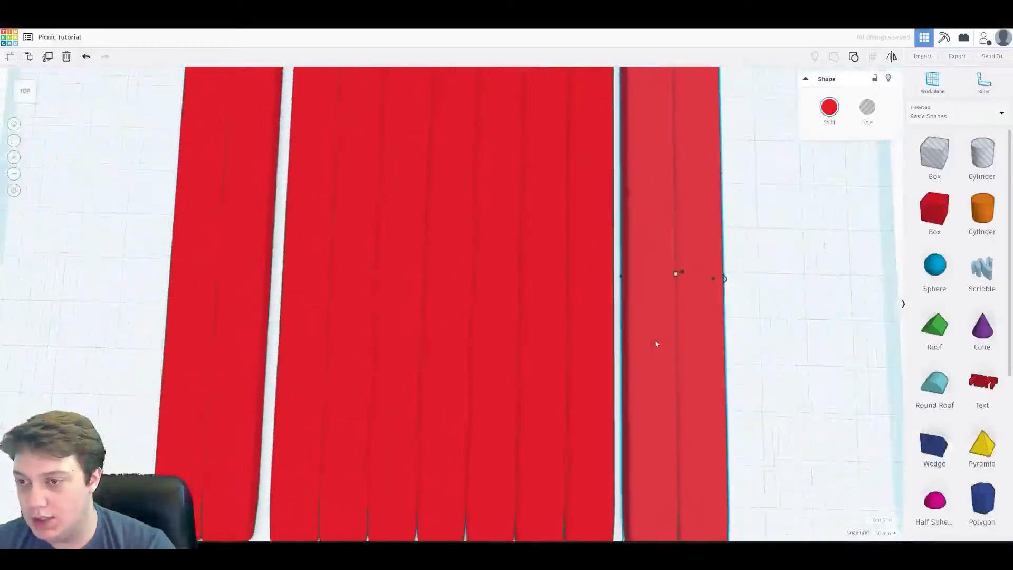
Step: Adjust the gaps between the benches and the tabletop, moving the last placed bench 1 mm inward
{"action": "scroll", "coordinate": [656, 343], "scroll_direction": "down", "scroll_amount": 4}
{"action": "left_click_drag", "start_coordinate": [335, 308], "coordinate": [343, 293]}
{"action": "left_click", "coordinate": [615, 200]}
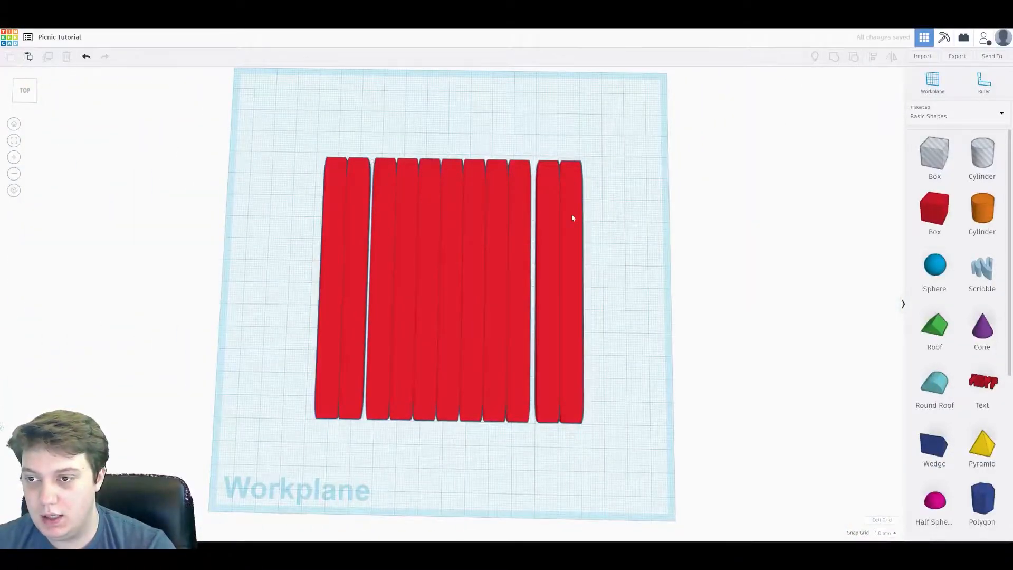
{"action": "left_click", "coordinate": [575, 220]}
{"action": "left_click_drag", "start_coordinate": [575, 219], "coordinate": [574, 223]}
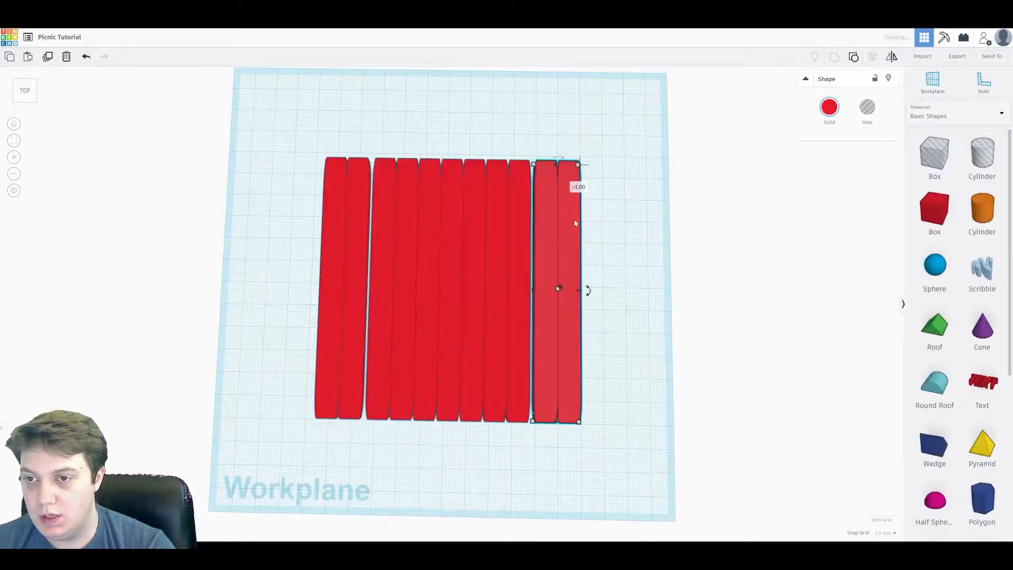
{"action": "left_click", "coordinate": [642, 235]}
{"action": "right_click_drag", "start_coordinate": [642, 235], "coordinate": [641, 280]}
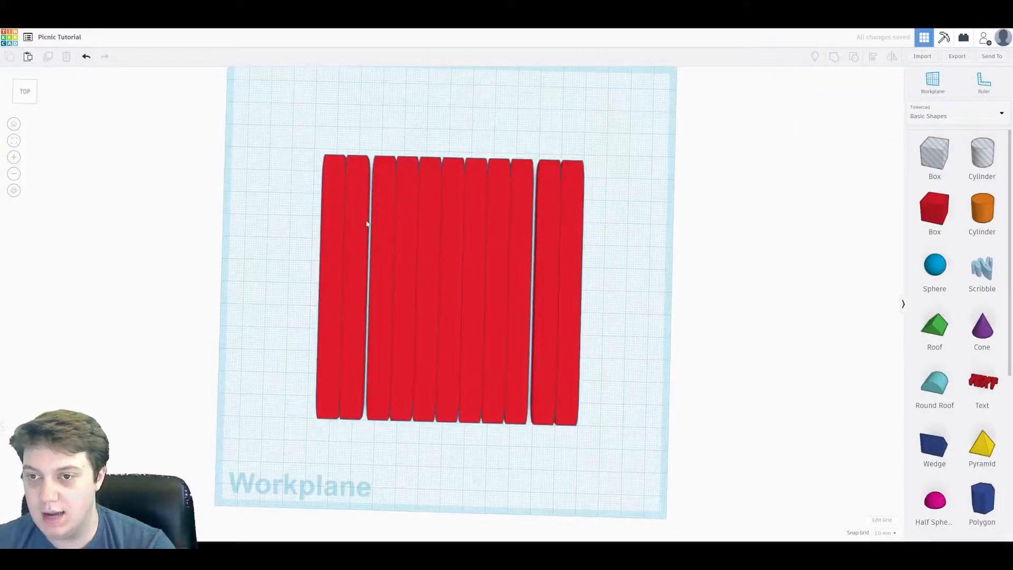
Step: Select the seven tabletop planks without the benches and group them into one shape
{"action": "right_click_drag", "start_coordinate": [589, 242], "coordinate": [402, 328]}
{"action": "scroll", "coordinate": [427, 283], "scroll_direction": "up", "scroll_amount": 3}
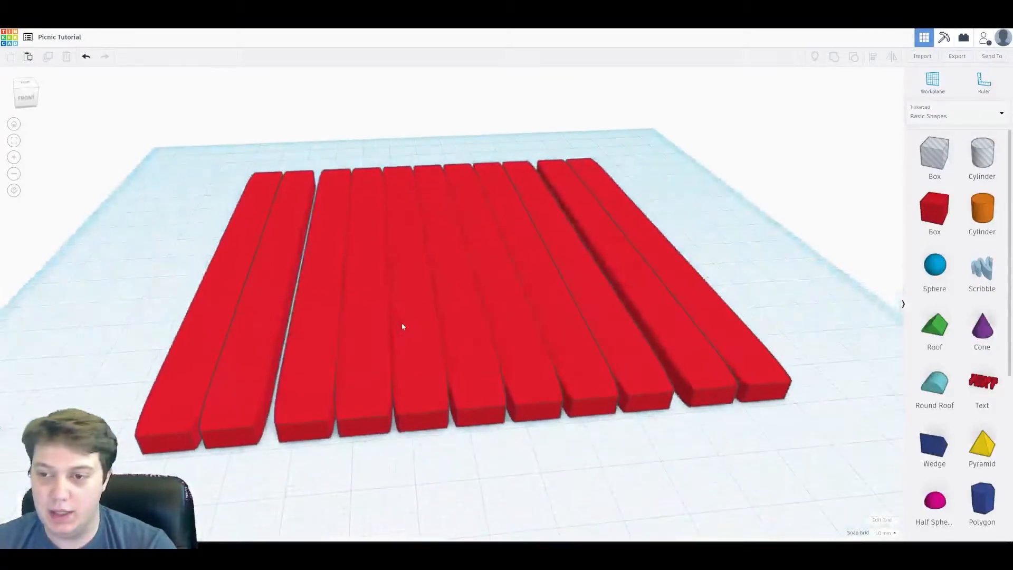
{"action": "left_click", "coordinate": [403, 326]}
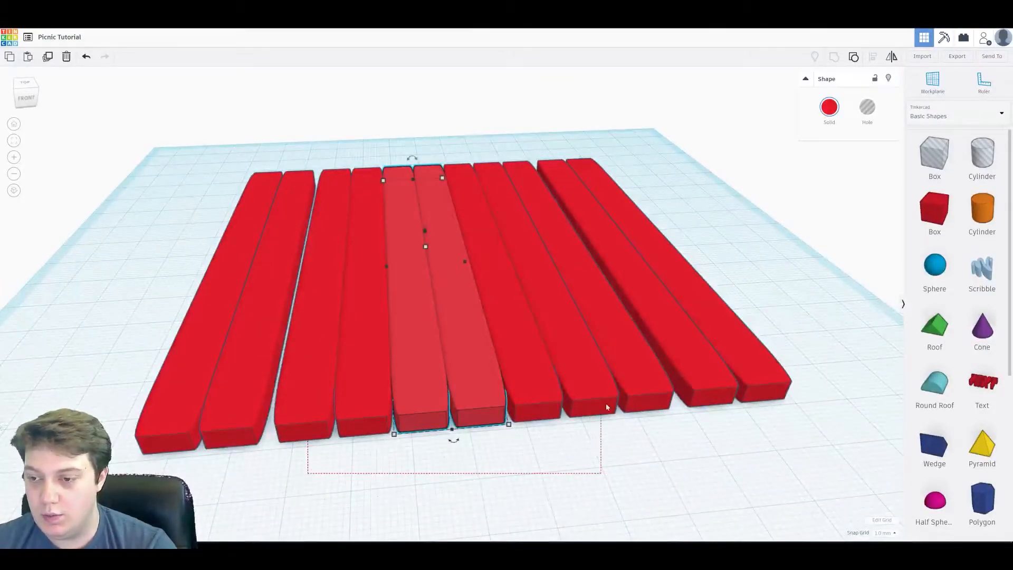
{"action": "left_click_drag", "start_coordinate": [603, 410], "coordinate": [604, 411]}
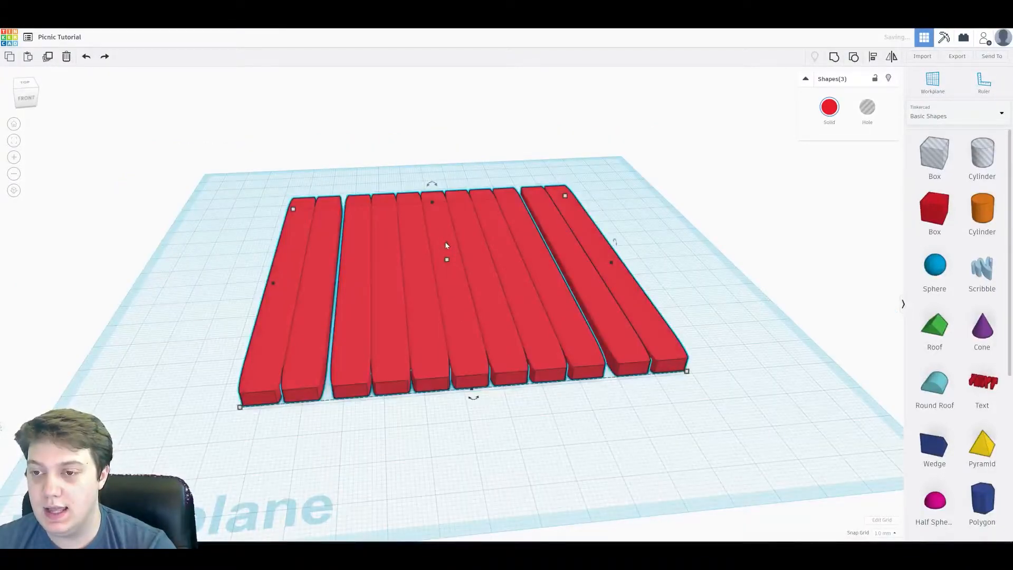
Step: Raise the tabletop and both benches off the workplane, lifting the tabletop further to a height of about 40 mm
{"action": "left_click_drag", "start_coordinate": [446, 244], "coordinate": [451, 181]}
{"action": "right_click_drag", "start_coordinate": [449, 338], "coordinate": [509, 333]}
{"action": "left_click", "coordinate": [447, 178]}
{"action": "left_click_drag", "start_coordinate": [446, 183], "coordinate": [452, 97]}
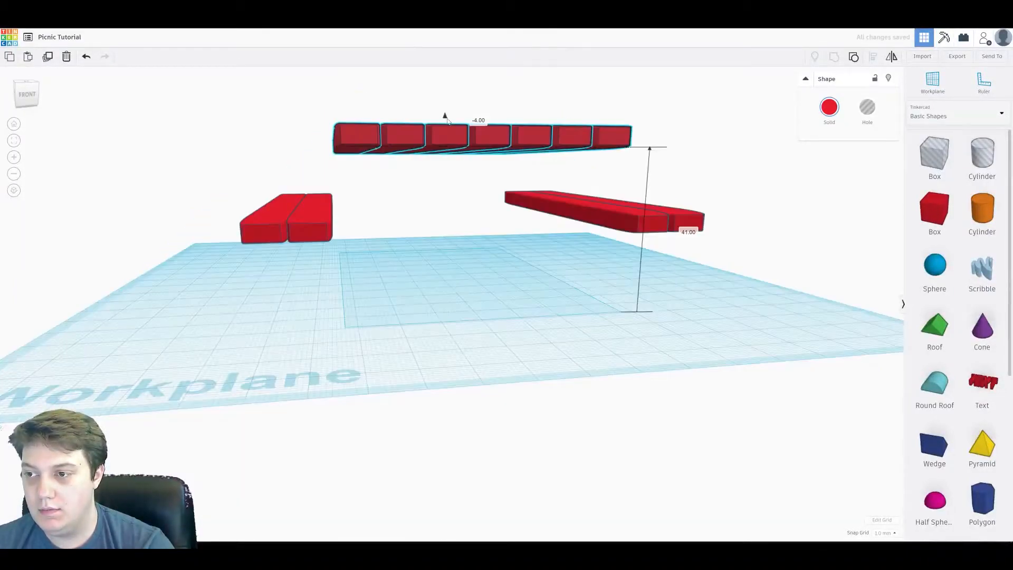
{"action": "left_click_drag", "start_coordinate": [446, 120], "coordinate": [443, 128]}
{"action": "left_click", "coordinate": [427, 298]}
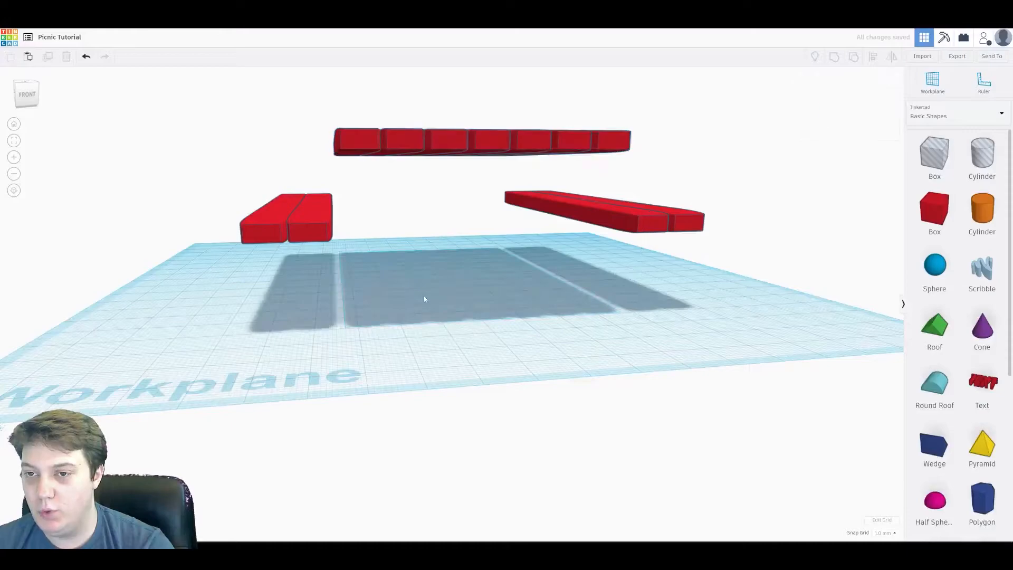
{"action": "right_click_drag", "start_coordinate": [391, 187], "coordinate": [399, 160]}
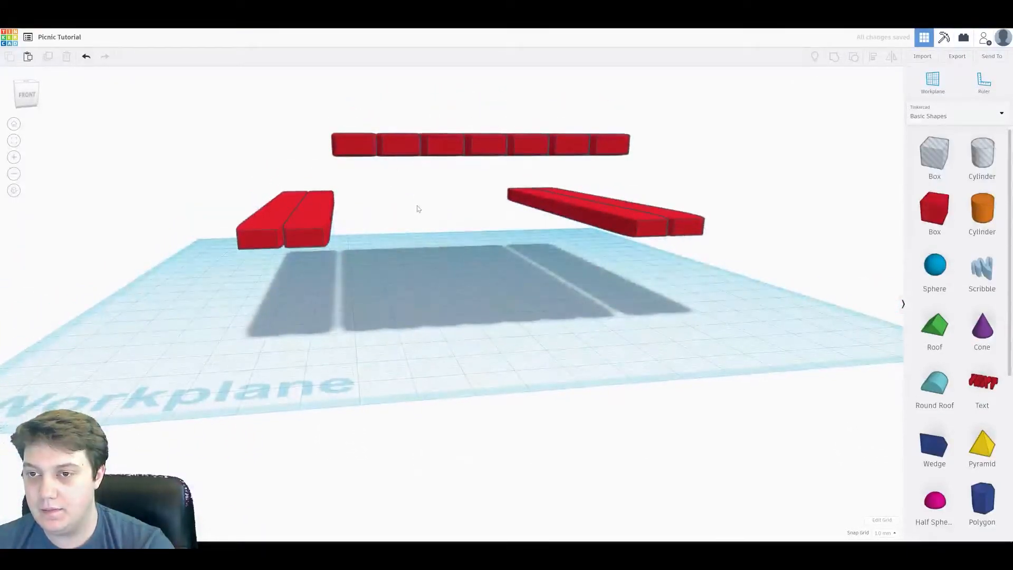
{"action": "mouse_move", "coordinate": [417, 211]}
{"action": "right_mouse_down"}
{"action": "mouse_move", "coordinate": [517, 189]}
{"action": "mouse_move", "coordinate": [432, 211]}
{"action": "right_mouse_up"}
{"action": "left_click", "coordinate": [345, 233]}
{"action": "left_click", "coordinate": [417, 239]}
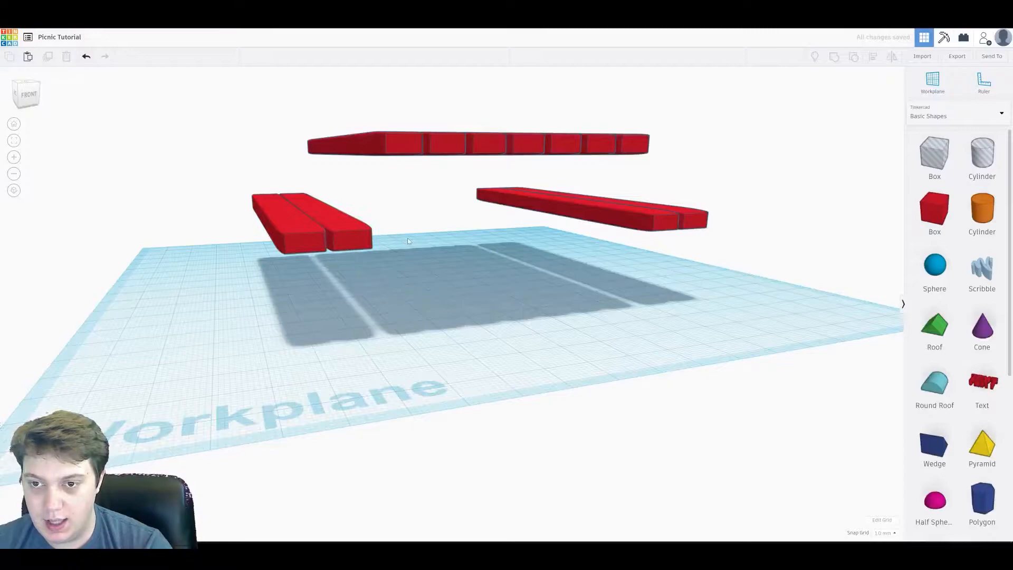
Step: Duplicate one bench, place the copy about 36 mm inward beneath the tabletop, and ungroup it into separate planks
{"action": "left_click", "coordinate": [359, 243]}
{"action": "key", "text": "ctrl+d"}
{"action": "left_click_drag", "start_coordinate": [377, 244], "coordinate": [508, 243]}
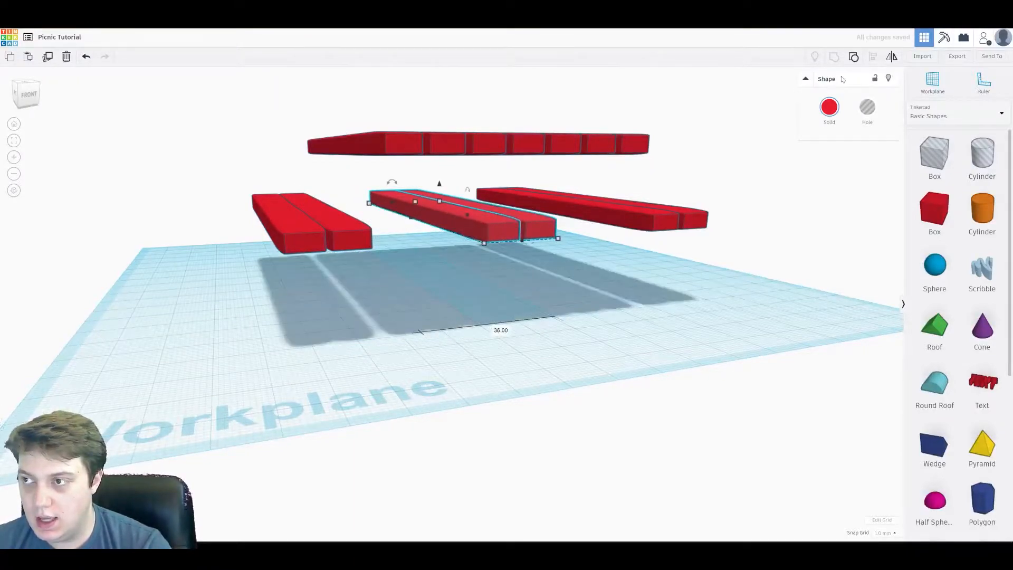
{"action": "left_click", "coordinate": [583, 254]}
{"action": "scroll", "coordinate": [484, 276], "scroll_direction": "up", "scroll_amount": 5}
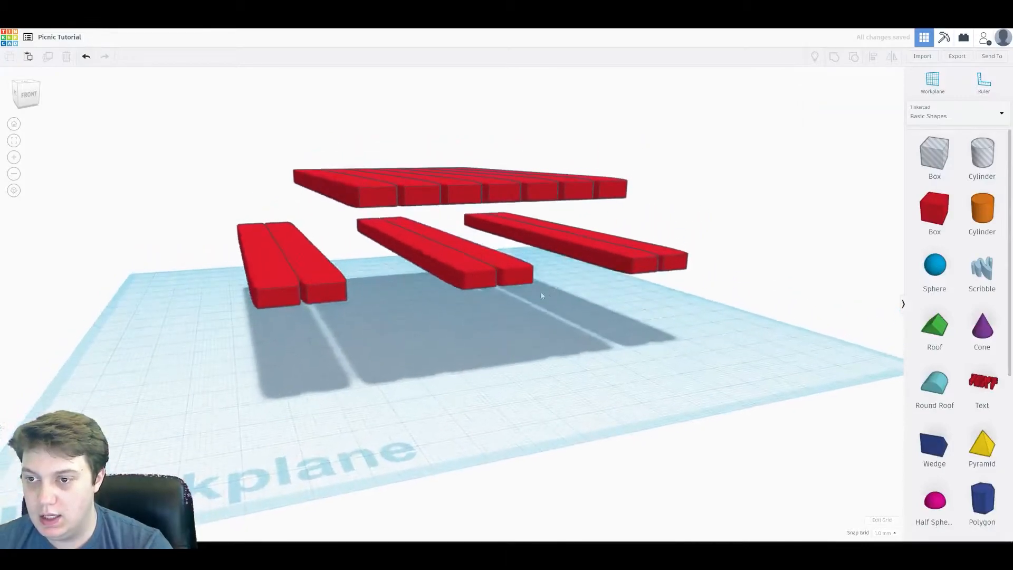
Step: Rotate the two ungrouped planks 90° to run crosswise beneath the tabletop and shorten them to fit between the benches
{"action": "left_click", "coordinate": [484, 275]}
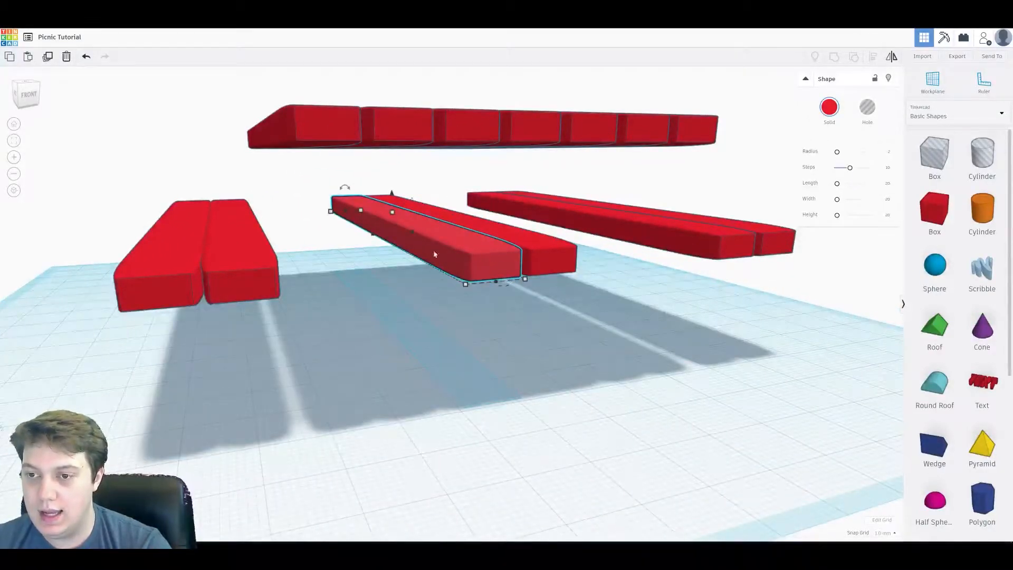
{"action": "left_click", "coordinate": [529, 244], "text": "shift"}
{"action": "mouse_move", "coordinate": [446, 276]}
{"action": "right_mouse_down"}
{"action": "mouse_move", "coordinate": [459, 306]}
{"action": "mouse_move", "coordinate": [450, 269]}
{"action": "right_mouse_up"}
{"action": "left_click_drag", "start_coordinate": [507, 346], "coordinate": [202, 268]}
{"action": "mouse_move", "coordinate": [202, 268]}
{"action": "right_mouse_down"}
{"action": "mouse_move", "coordinate": [206, 232]}
{"action": "mouse_move", "coordinate": [203, 258]}
{"action": "right_mouse_up"}
{"action": "left_click_drag", "start_coordinate": [149, 260], "coordinate": [271, 247], "text": "alt"}
{"action": "right_click_drag", "start_coordinate": [406, 225], "coordinate": [422, 191]}
Step: Align the two crosswise planks to the centre of the tabletop's width, keeping the tabletop as the fixed reference
{"action": "left_click", "coordinate": [442, 149], "text": "shift"}
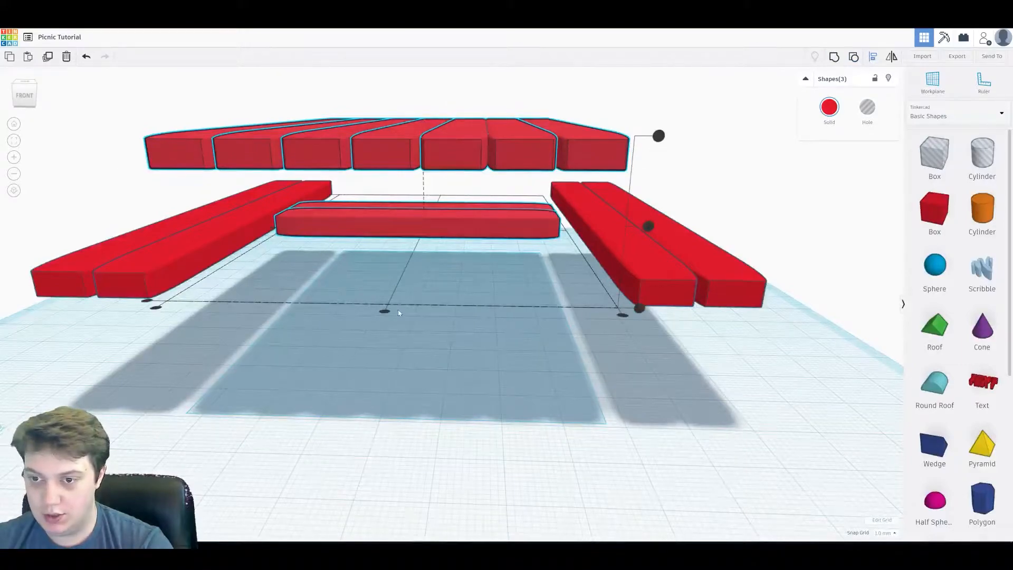
{"action": "left_click", "coordinate": [387, 151]}
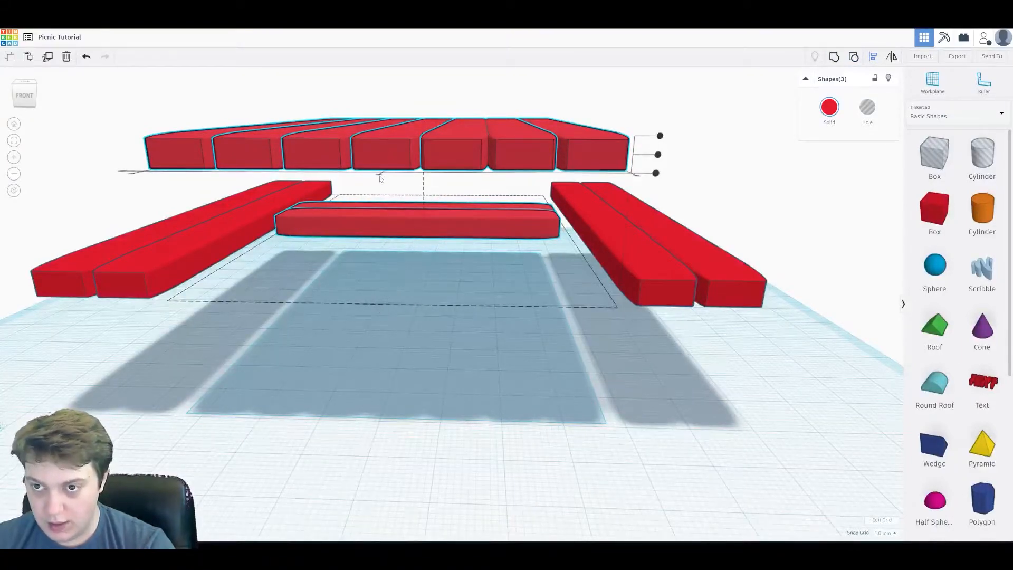
{"action": "left_click", "coordinate": [379, 175]}
{"action": "left_click", "coordinate": [388, 305]}
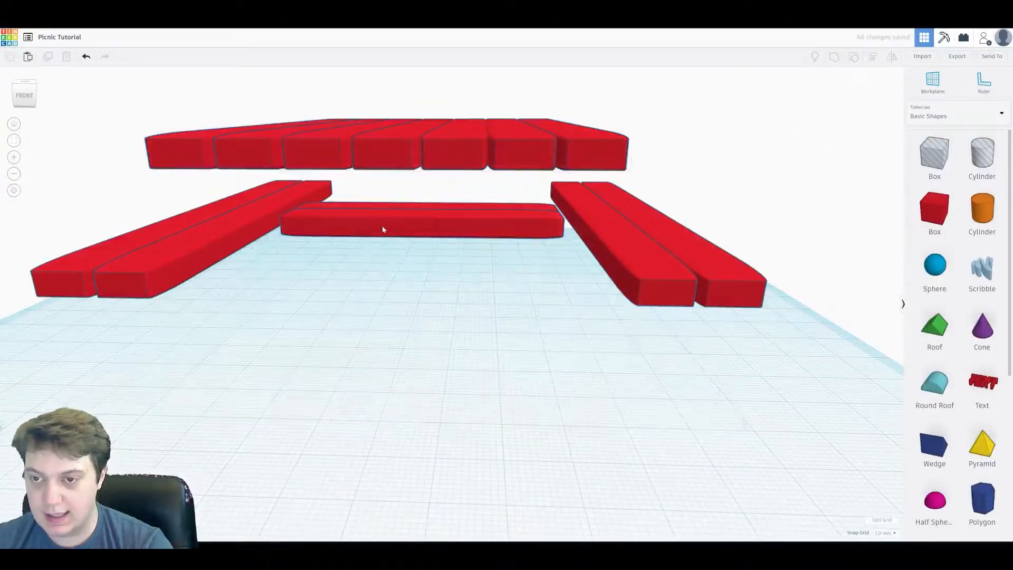
Step: Spread the two crosswise planks apart, moving one about 45.5 mm toward the front end and the other toward the back end
{"action": "left_click", "coordinate": [386, 225]}
{"action": "left_click_drag", "start_coordinate": [392, 222], "coordinate": [361, 276], "text": "alt"}
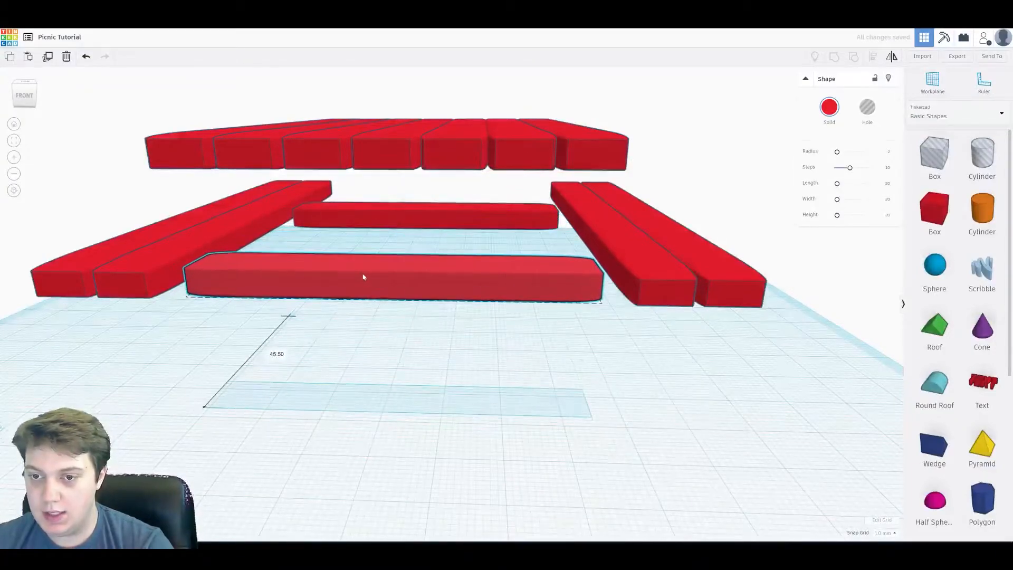
{"action": "left_click", "coordinate": [393, 225]}
{"action": "right_click_drag", "start_coordinate": [393, 226], "coordinate": [454, 239]}
{"action": "left_click_drag", "start_coordinate": [396, 228], "coordinate": [262, 222]}
{"action": "left_click_drag", "start_coordinate": [647, 227], "coordinate": [556, 227]}
{"action": "left_click", "coordinate": [230, 218]}
{"action": "left_click_drag", "start_coordinate": [246, 237], "coordinate": [264, 237]}
{"action": "left_click", "coordinate": [375, 257]}
Step: Raise both crosswise planks together until they sit against the underside of the tabletop
{"action": "right_click_drag", "start_coordinate": [376, 257], "coordinate": [406, 146]}
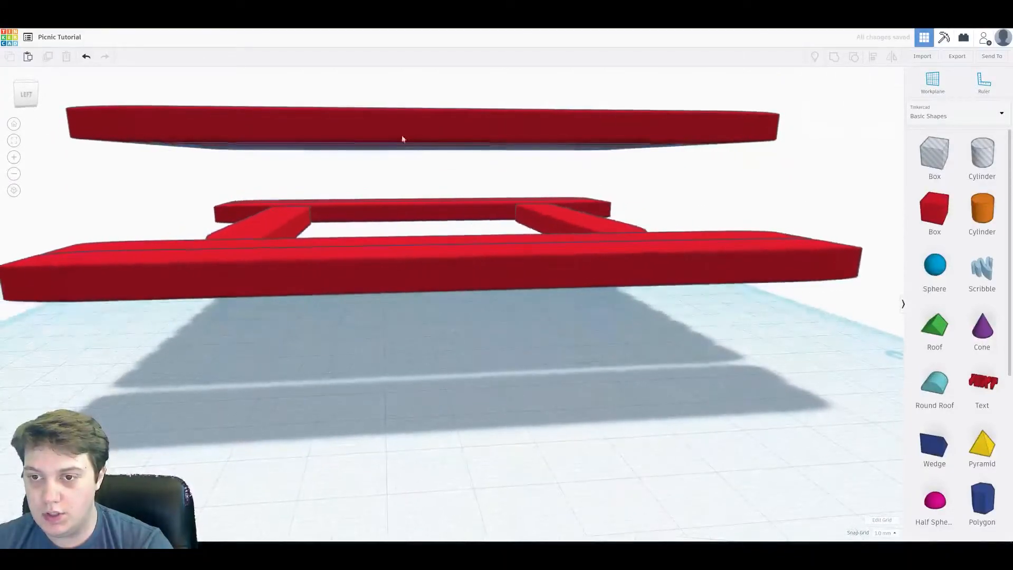
{"action": "mouse_move", "coordinate": [316, 173]}
{"action": "right_mouse_down"}
{"action": "mouse_move", "coordinate": [355, 112]}
{"action": "mouse_move", "coordinate": [425, 172]}
{"action": "mouse_move", "coordinate": [319, 167]}
{"action": "right_mouse_up"}
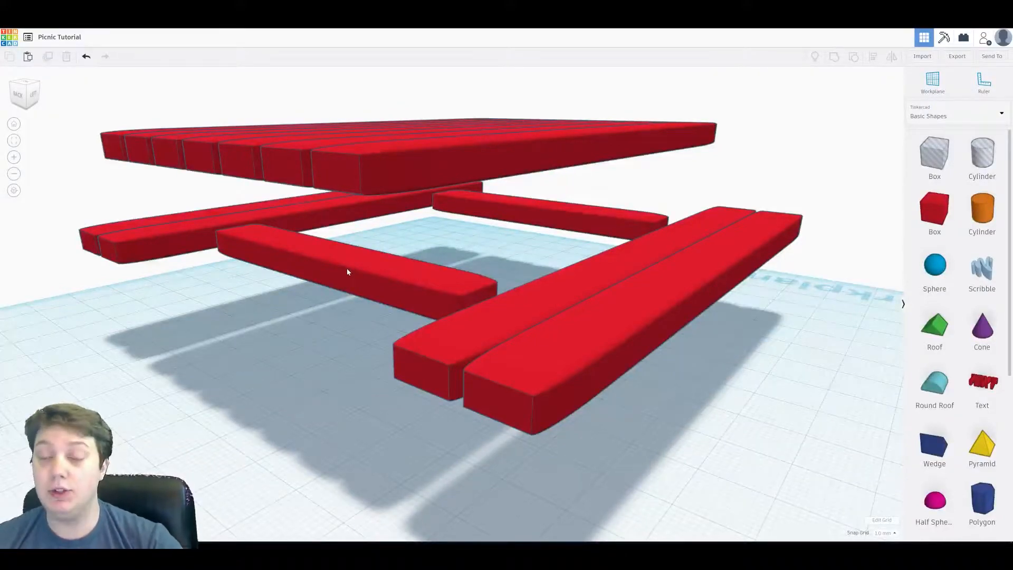
{"action": "left_click", "coordinate": [364, 261]}
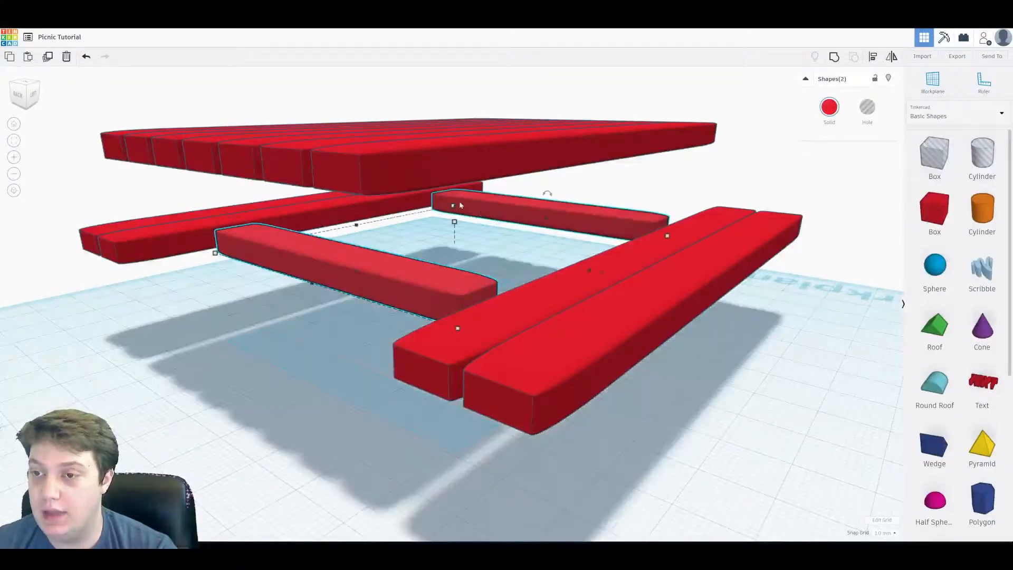
{"action": "left_click_drag", "start_coordinate": [453, 210], "coordinate": [453, 121]}
{"action": "right_click_drag", "start_coordinate": [380, 222], "coordinate": [446, 124]}
{"action": "left_click_drag", "start_coordinate": [458, 113], "coordinate": [457, 117]}
{"action": "left_click", "coordinate": [699, 159]}
Step: Duplicate the front crossbeam and position the copy in front of and just below the original for use as a leg
{"action": "right_click_drag", "start_coordinate": [699, 160], "coordinate": [428, 159]}
{"action": "right_click_drag", "start_coordinate": [676, 146], "coordinate": [355, 162]}
{"action": "right_click_drag", "start_coordinate": [368, 168], "coordinate": [439, 182]}
{"action": "left_click", "coordinate": [440, 182]}
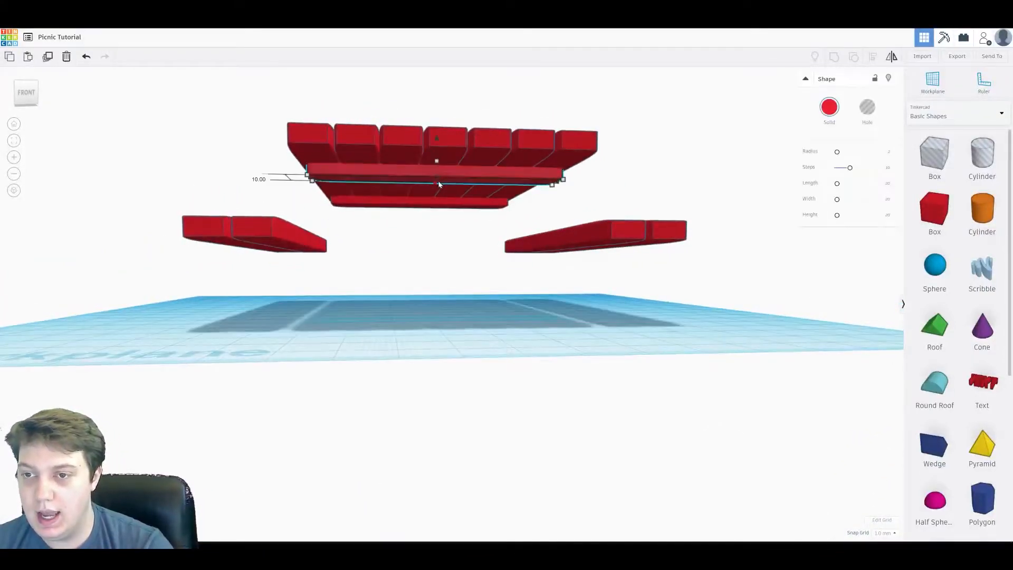
{"action": "left_click_drag", "start_coordinate": [439, 182], "coordinate": [559, 182]}
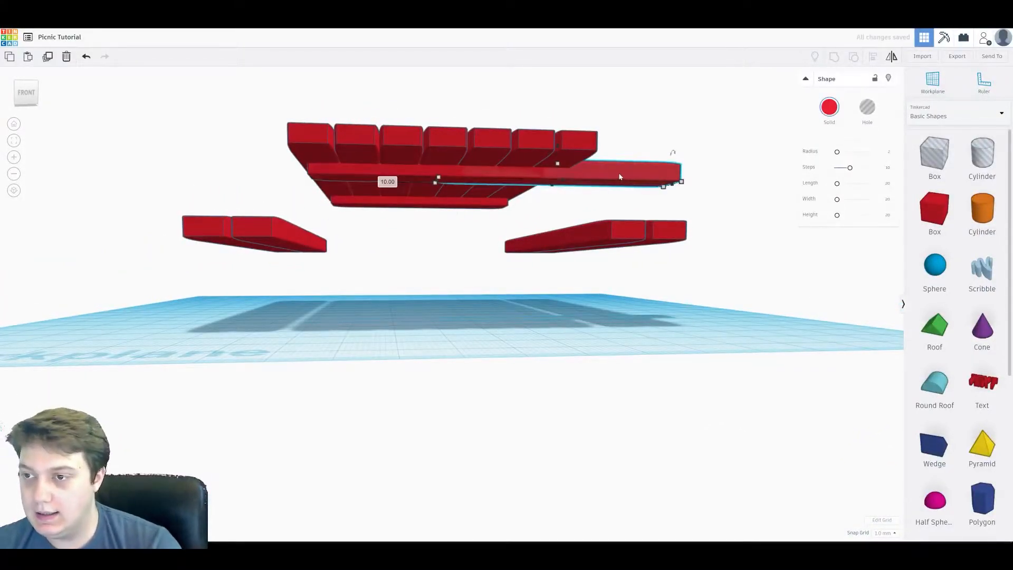
{"action": "left_click_drag", "start_coordinate": [621, 177], "coordinate": [444, 185]}
{"action": "key", "text": "ctrl+z"}
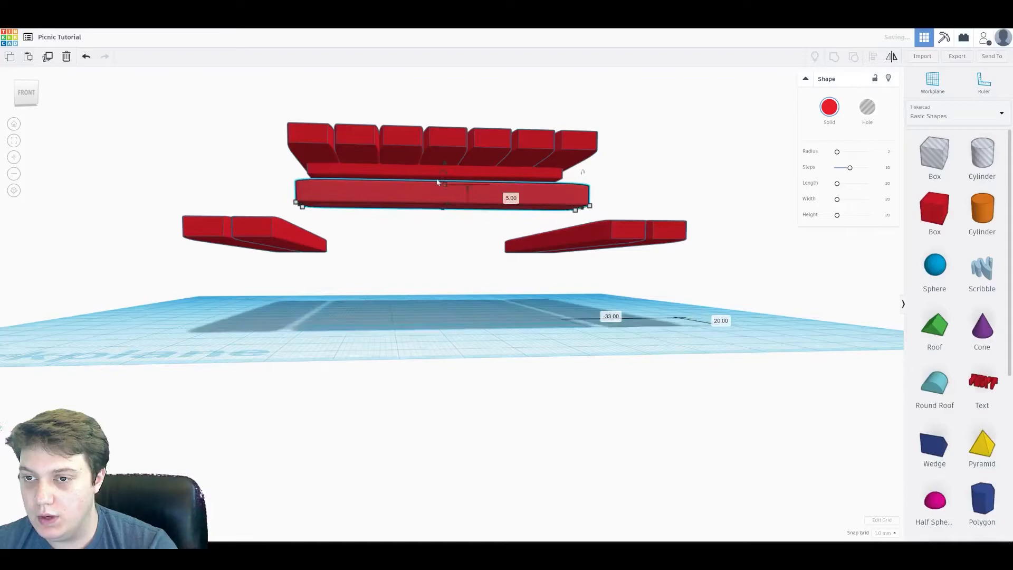
{"action": "right_click_drag", "start_coordinate": [449, 179], "coordinate": [468, 213]}
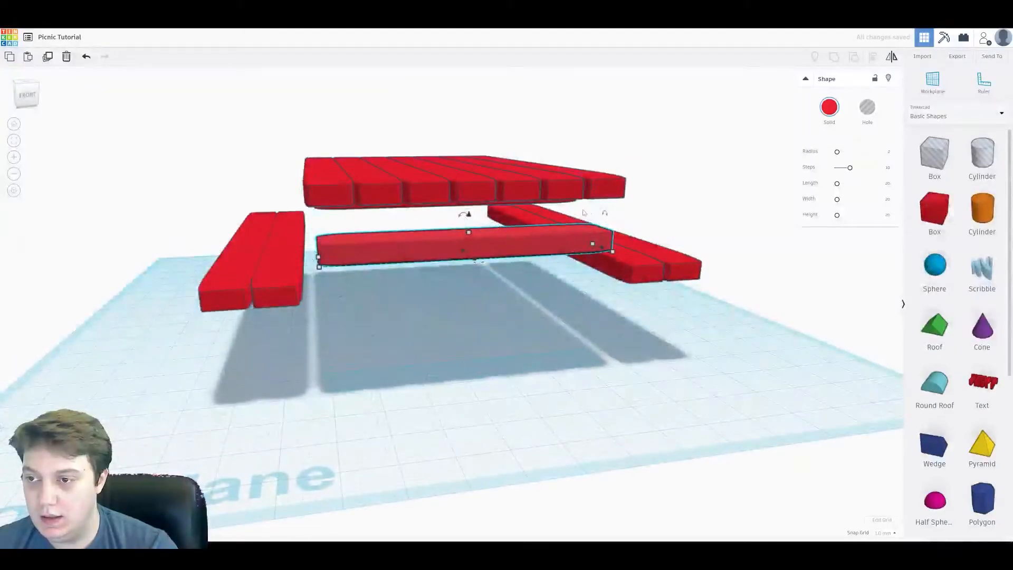
Step: Turn the copied plank on its edge and lengthen it beyond both sides of the tabletop
{"action": "left_click_drag", "start_coordinate": [605, 216], "coordinate": [624, 248]}
{"action": "right_click_drag", "start_coordinate": [475, 256], "coordinate": [447, 253]}
{"action": "left_click_drag", "start_coordinate": [343, 293], "coordinate": [265, 299], "text": "alt"}
{"action": "left_click_drag", "start_coordinate": [534, 248], "coordinate": [509, 246]}
Step: Shorten the leg plank slightly and tilt it by -67.5° so it slants through the tabletop
{"action": "left_click_drag", "start_coordinate": [452, 227], "coordinate": [594, 172]}
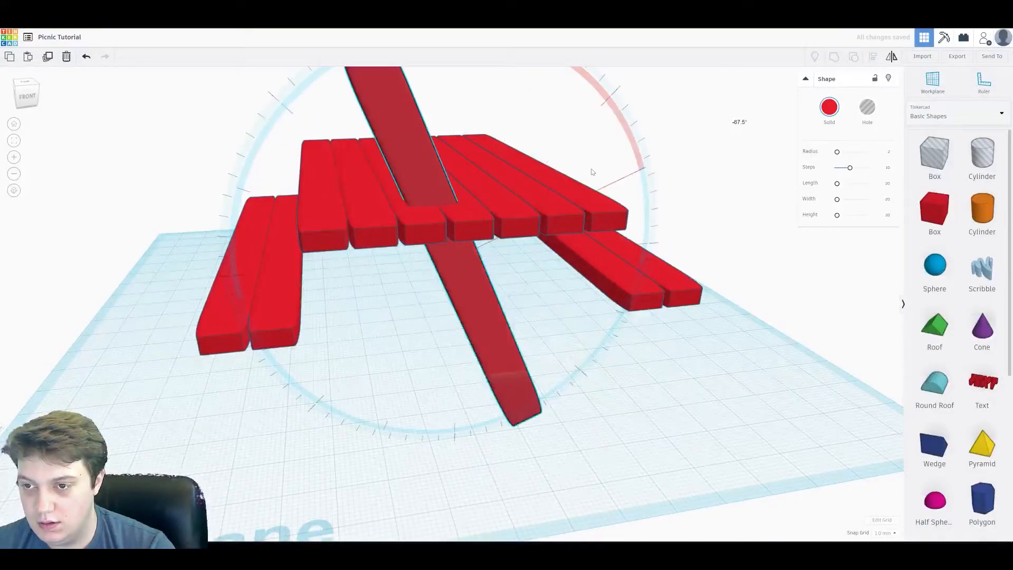
{"action": "key", "text": "ctrl+z"}
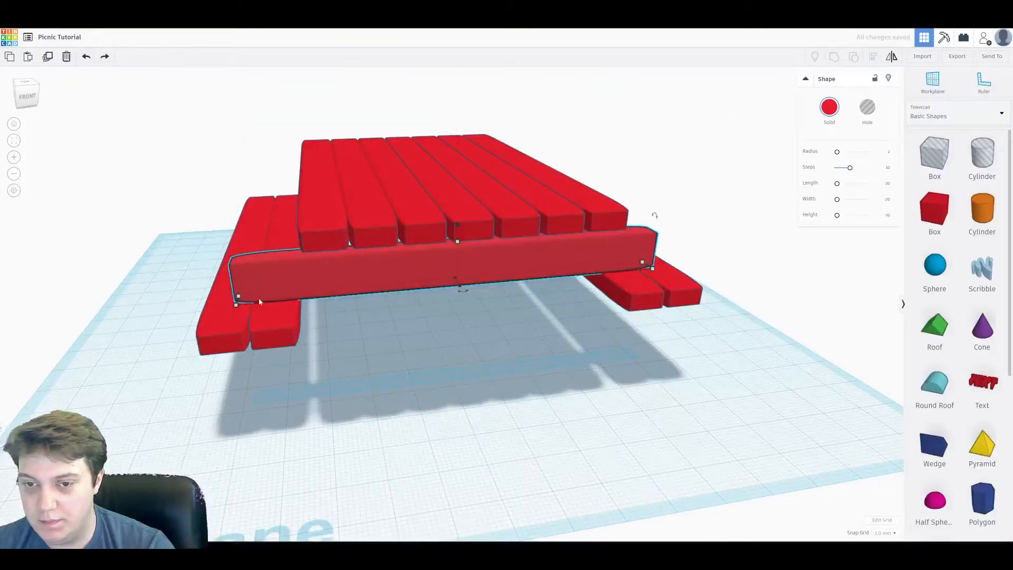
{"action": "left_click_drag", "start_coordinate": [237, 303], "coordinate": [284, 301], "text": "alt"}
{"action": "left_click_drag", "start_coordinate": [451, 224], "coordinate": [578, 182]}
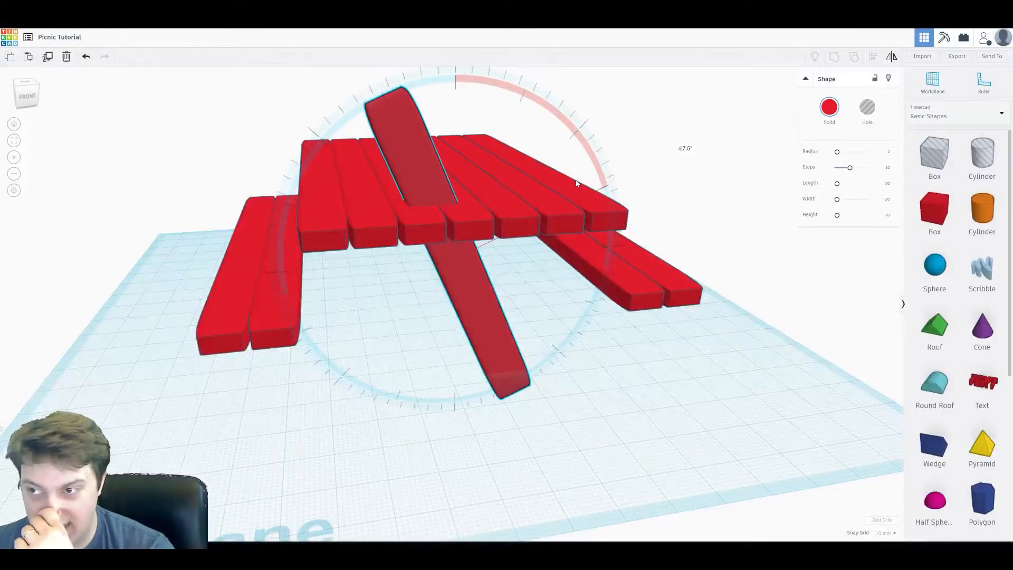
{"action": "left_click_drag", "start_coordinate": [577, 182], "coordinate": [577, 182]}
Step: Move the slanted leg toward the front crossbeam and align the two along the table's length
{"action": "right_click_drag", "start_coordinate": [577, 183], "coordinate": [428, 243]}
{"action": "mouse_move", "coordinate": [428, 243]}
{"action": "left_mouse_down"}
{"action": "mouse_move", "coordinate": [436, 228]}
{"action": "mouse_move", "coordinate": [445, 238]}
{"action": "left_mouse_up"}
{"action": "right_click_drag", "start_coordinate": [445, 238], "coordinate": [460, 193]}
{"action": "left_click", "coordinate": [438, 182], "text": "shift"}
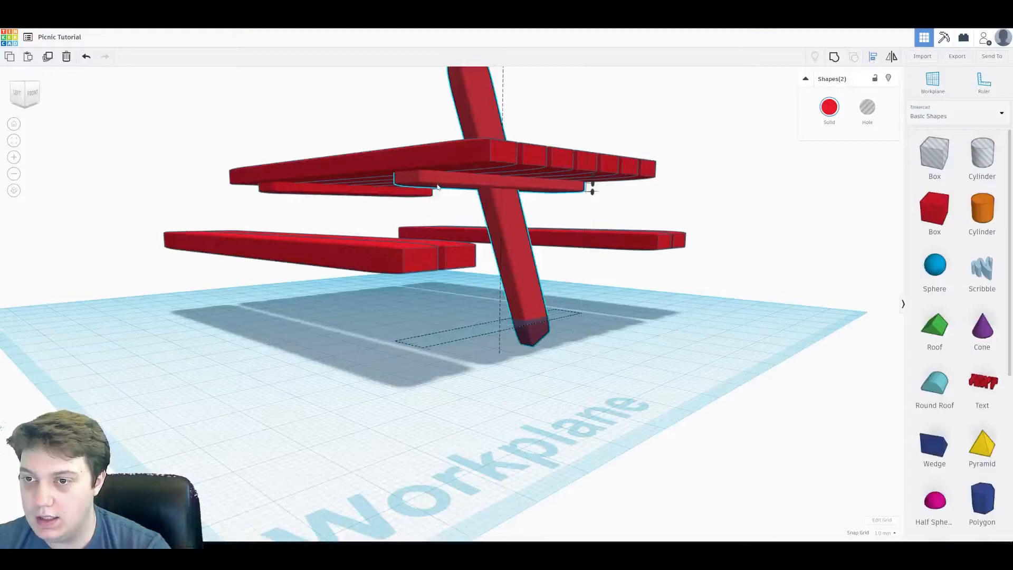
{"action": "right_click_drag", "start_coordinate": [595, 205], "coordinate": [624, 364]}
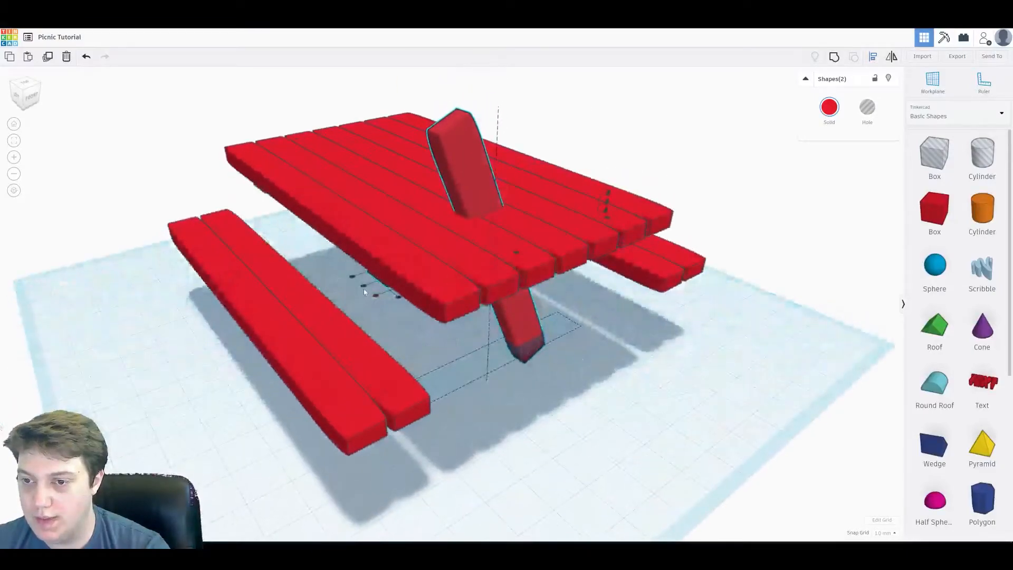
{"action": "left_click", "coordinate": [624, 364]}
Step: Shift the slanted leg about 11 mm sideways and lower it until its foot is 14 mm below the workplane
{"action": "right_click_drag", "start_coordinate": [525, 354], "coordinate": [479, 267]}
{"action": "left_click", "coordinate": [465, 257]}
{"action": "left_click_drag", "start_coordinate": [465, 256], "coordinate": [515, 255]}
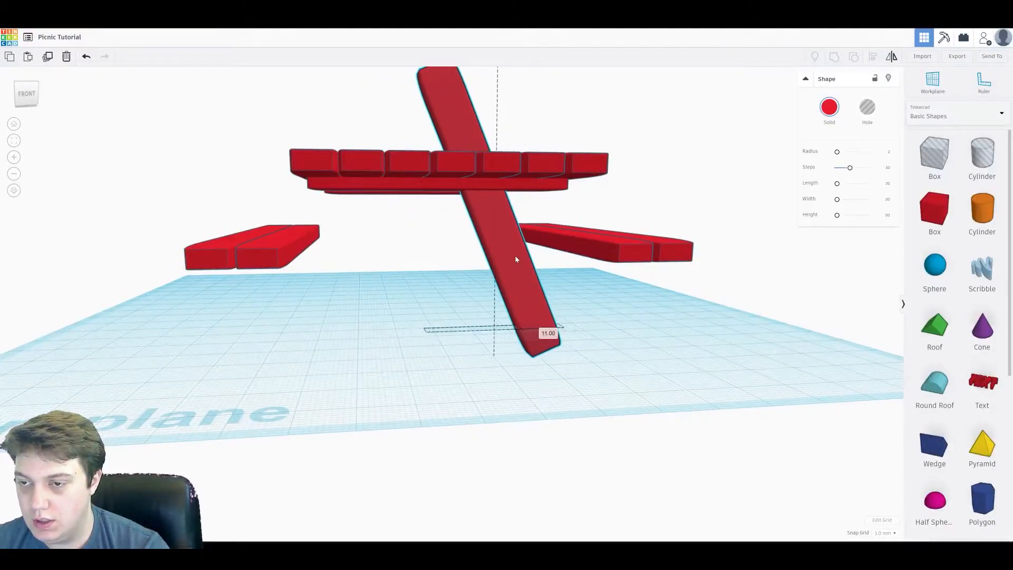
{"action": "right_click_drag", "start_coordinate": [642, 165], "coordinate": [550, 164]}
{"action": "scroll", "coordinate": [550, 161], "scroll_direction": "down", "scroll_amount": 3}
{"action": "left_click_drag", "start_coordinate": [456, 113], "coordinate": [458, 132]}
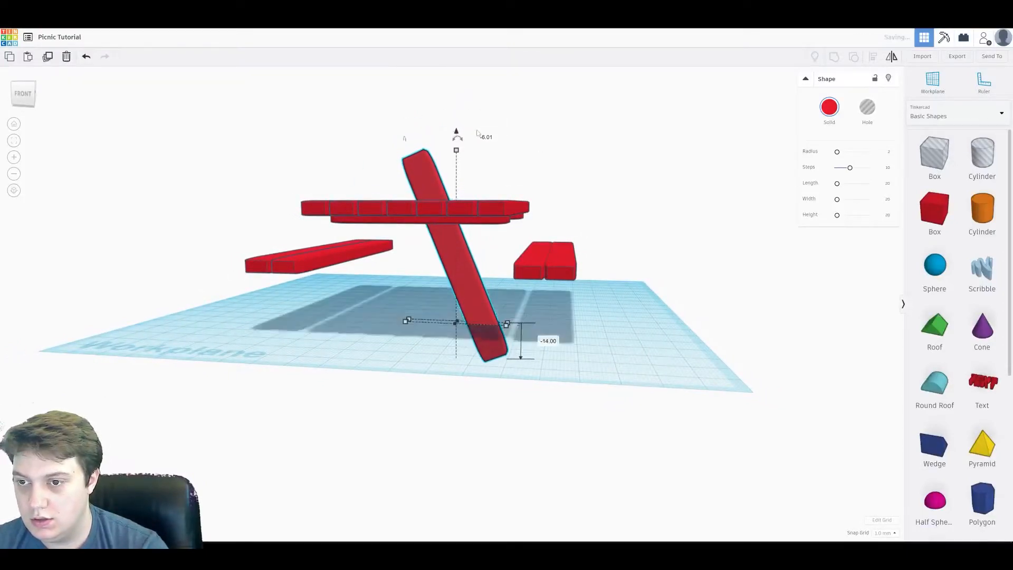
{"action": "left_click", "coordinate": [482, 153]}
Step: Duplicate the slanted leg to the opposite end of the table and align the copy with that end's crossbeam
{"action": "right_click_drag", "start_coordinate": [349, 141], "coordinate": [421, 199]}
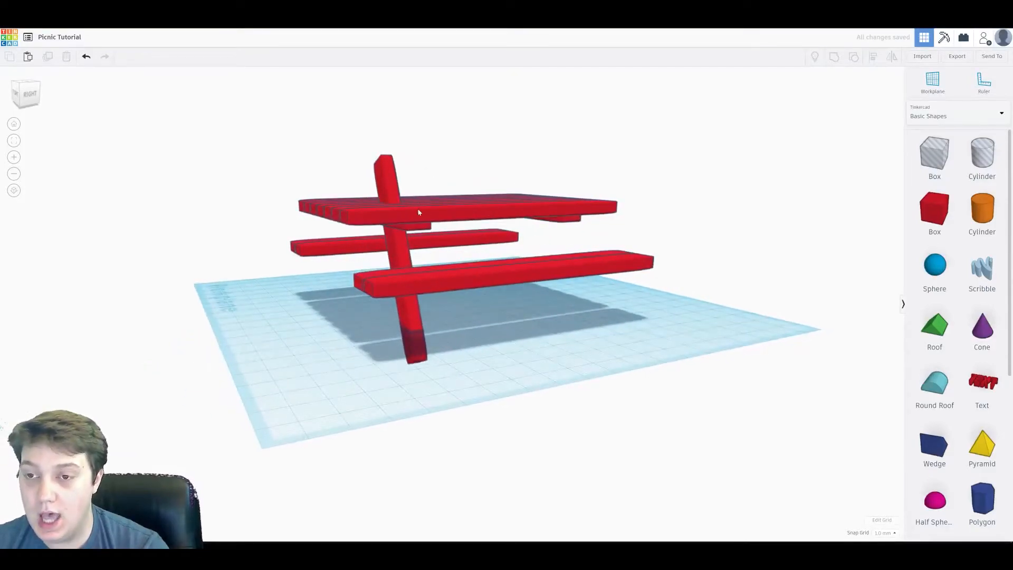
{"action": "right_click_drag", "start_coordinate": [412, 379], "coordinate": [456, 231]}
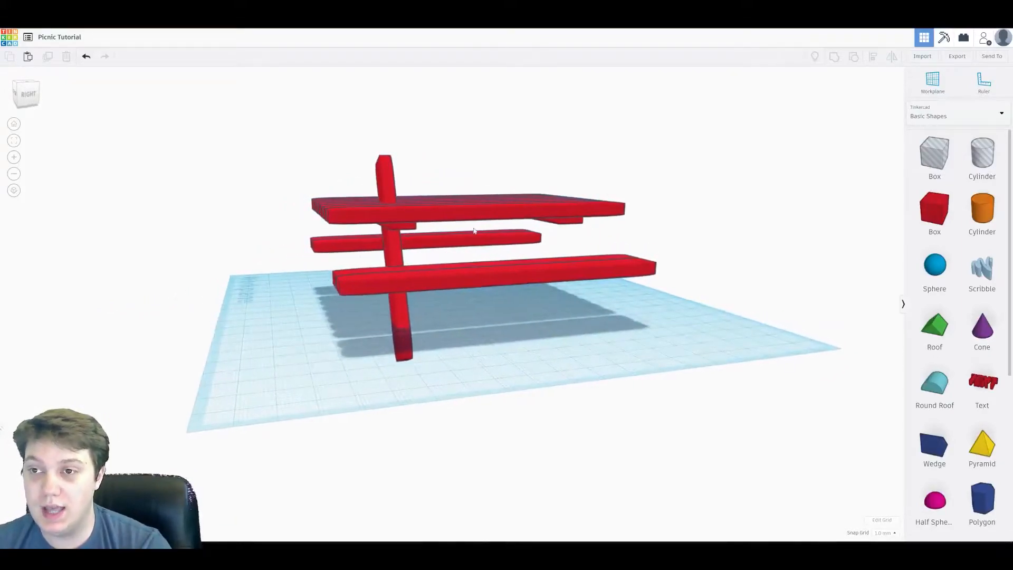
{"action": "left_click", "coordinate": [401, 257]}
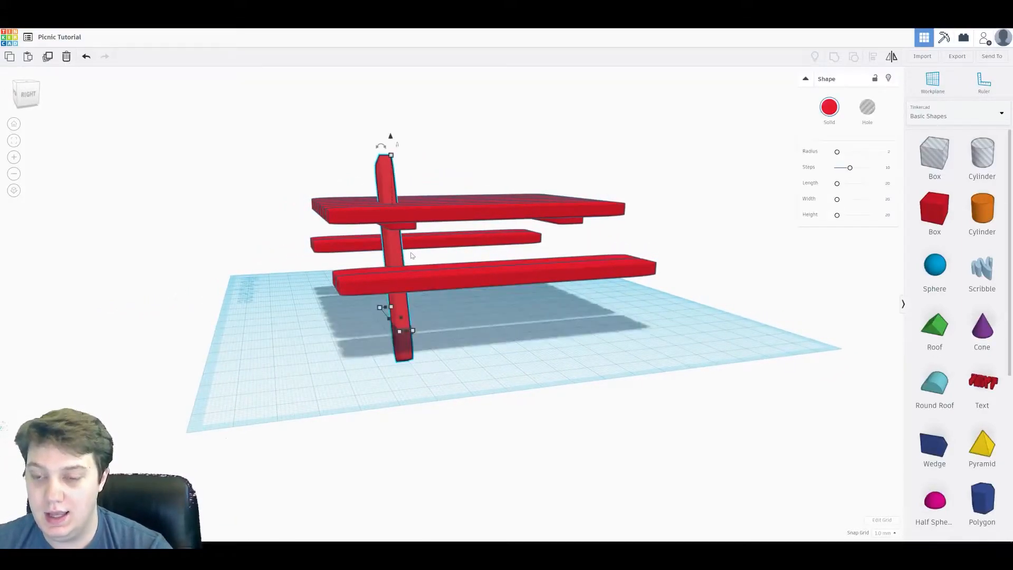
{"action": "key", "text": "ctrl+d"}
{"action": "left_click_drag", "start_coordinate": [402, 258], "coordinate": [586, 248]}
{"action": "right_click_drag", "start_coordinate": [606, 244], "coordinate": [495, 202]}
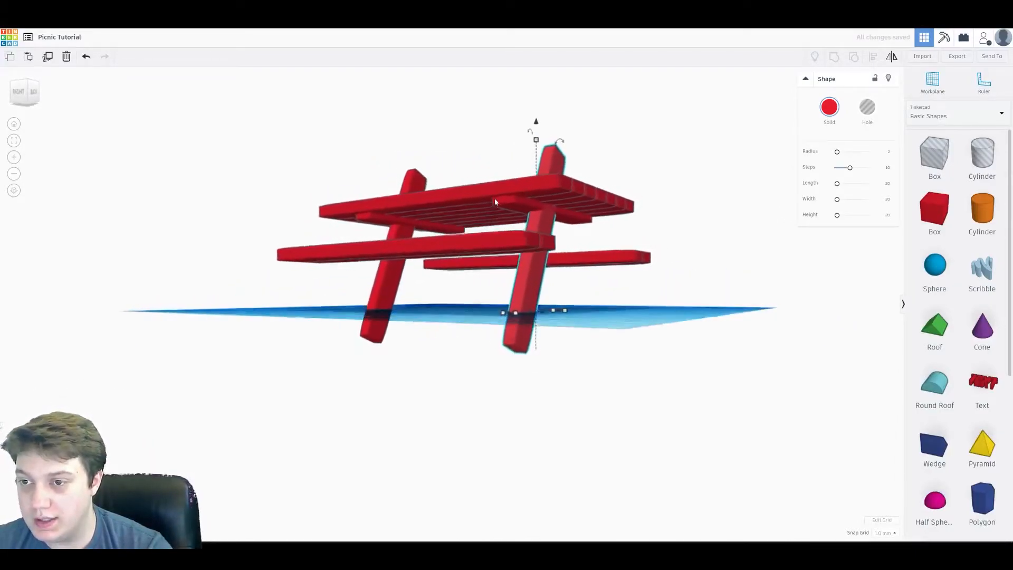
{"action": "left_click", "coordinate": [495, 202], "text": "shift"}
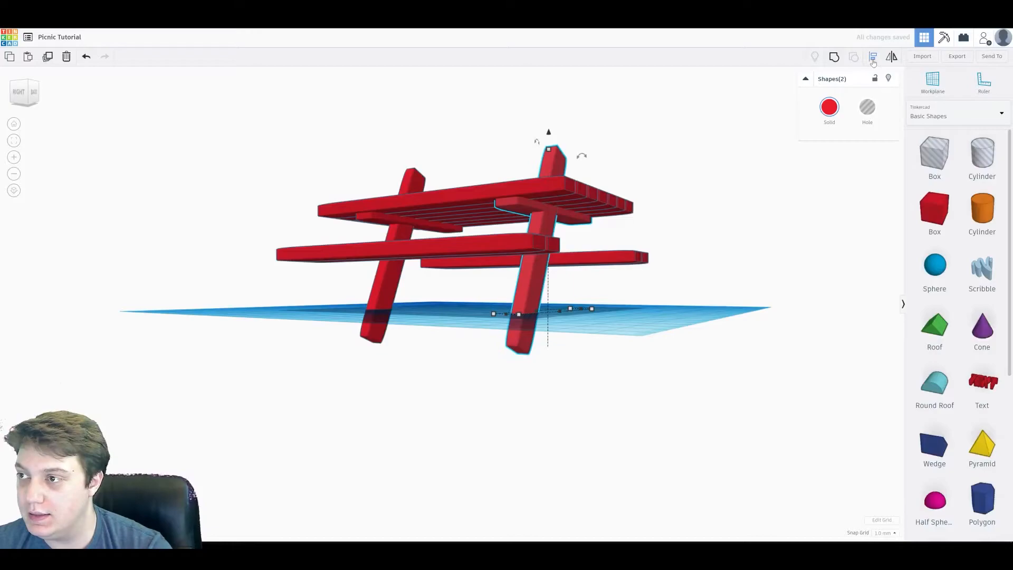
{"action": "right_click_drag", "start_coordinate": [504, 205], "coordinate": [489, 294]}
{"action": "left_click", "coordinate": [666, 354]}
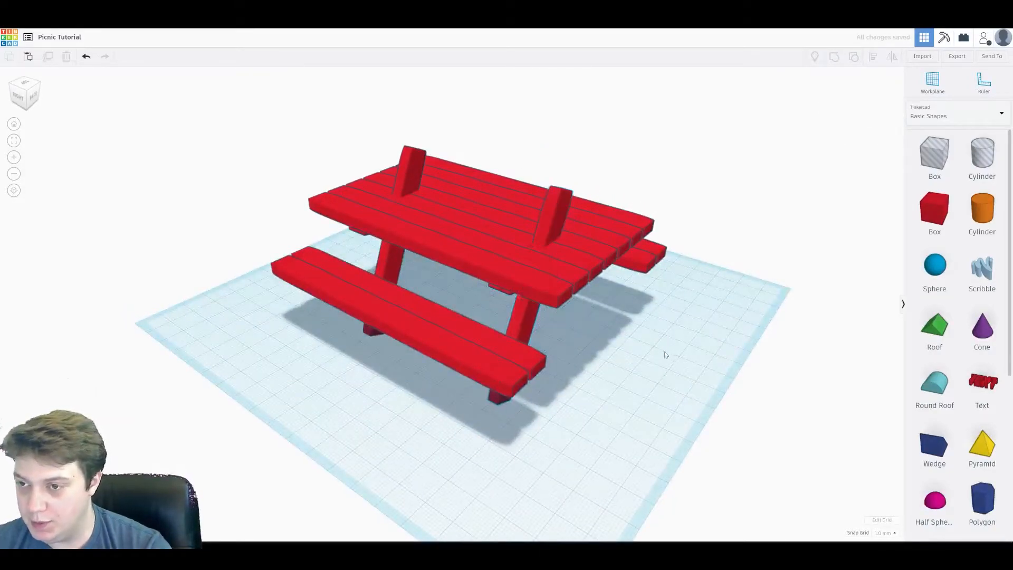
Step: Copy and paste both slanted legs, and mirror the pasted pair across the table's width
{"action": "right_click_drag", "start_coordinate": [552, 341], "coordinate": [432, 247]}
{"action": "left_click", "coordinate": [471, 247]}
{"action": "left_click", "coordinate": [430, 247], "text": "shift"}
{"action": "right_click_drag", "start_coordinate": [540, 255], "coordinate": [492, 293]}
{"action": "key", "text": "ctrl+c"}
{"action": "key", "text": "ctrl+v"}
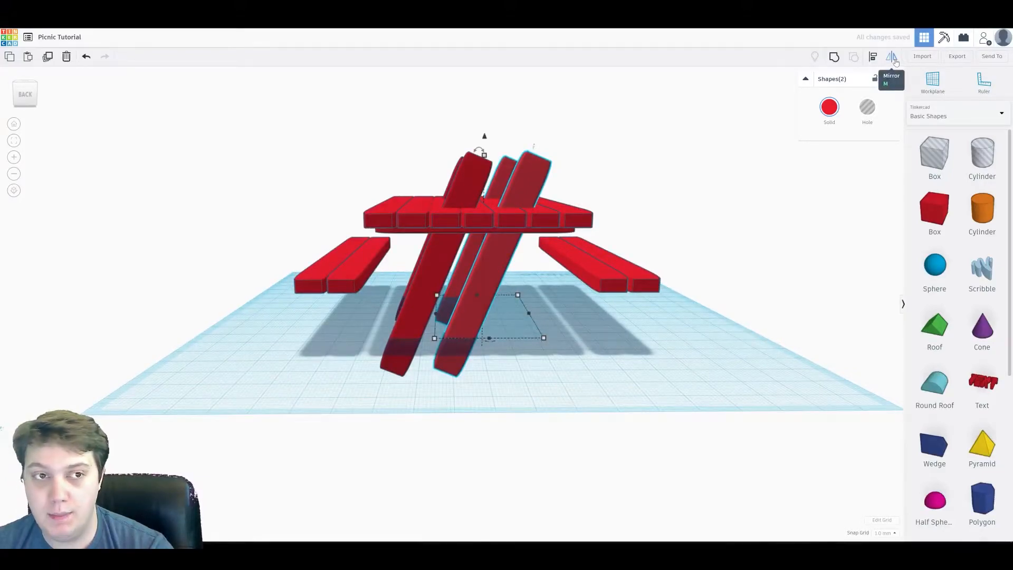
{"action": "mouse_move", "coordinate": [537, 264]}
{"action": "right_mouse_down"}
{"action": "mouse_move", "coordinate": [537, 315]}
{"action": "mouse_move", "coordinate": [527, 269]}
{"action": "right_mouse_up"}
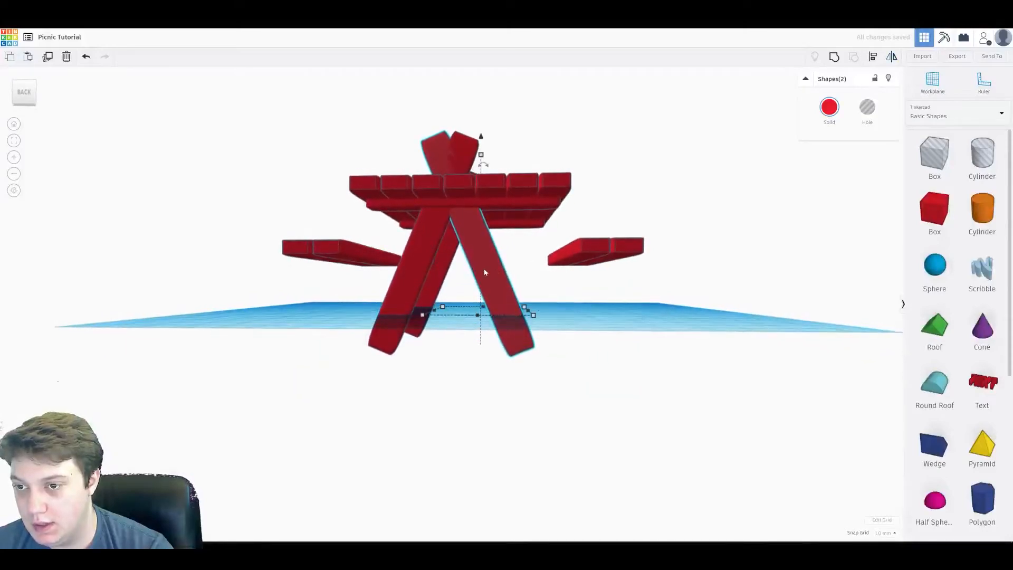
Step: Spread the leg pairs apart, moving the mirrored pair about 12.6 mm toward its bench and the original pair toward the other bench
{"action": "left_click_drag", "start_coordinate": [502, 273], "coordinate": [522, 271]}
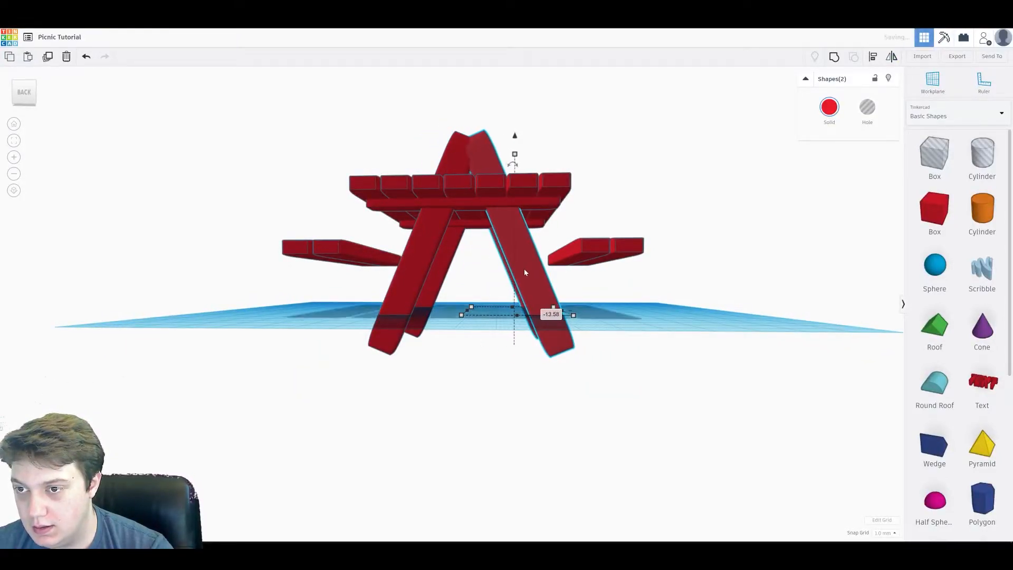
{"action": "right_click_drag", "start_coordinate": [449, 267], "coordinate": [455, 262]}
{"action": "left_click", "coordinate": [472, 256]}
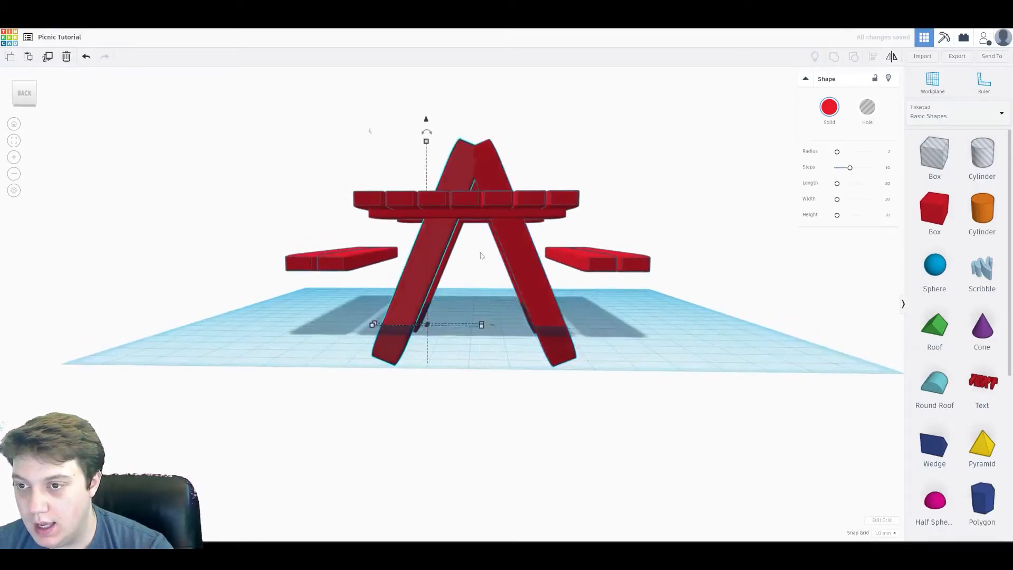
{"action": "left_click", "coordinate": [457, 240], "text": "shift"}
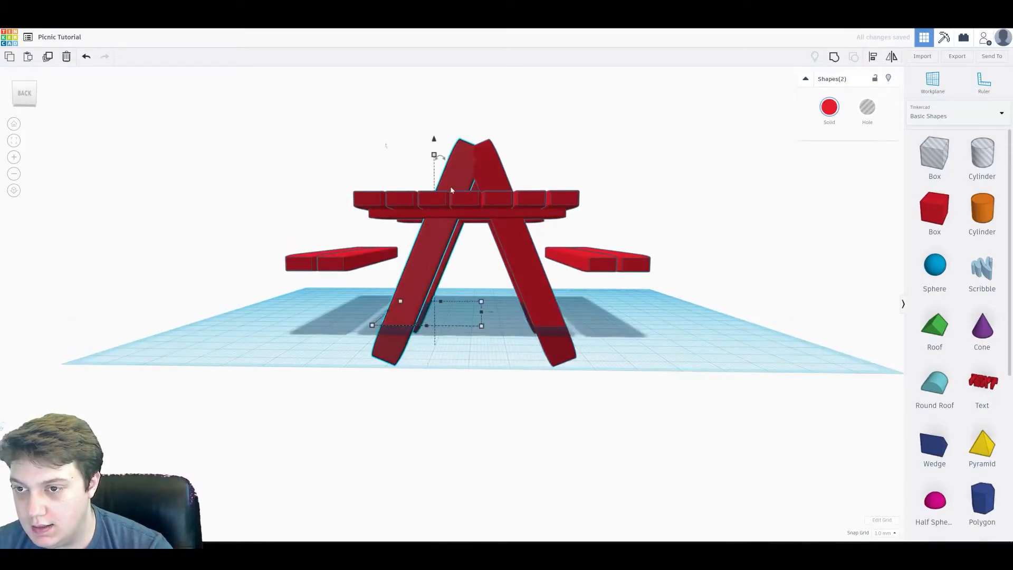
{"action": "left_click_drag", "start_coordinate": [449, 237], "coordinate": [441, 235]}
{"action": "key", "text": "ctrl+z"}
{"action": "right_click_drag", "start_coordinate": [472, 245], "coordinate": [448, 268]}
{"action": "left_click_drag", "start_coordinate": [443, 268], "coordinate": [424, 269]}
{"action": "right_click_drag", "start_coordinate": [424, 269], "coordinate": [461, 286]}
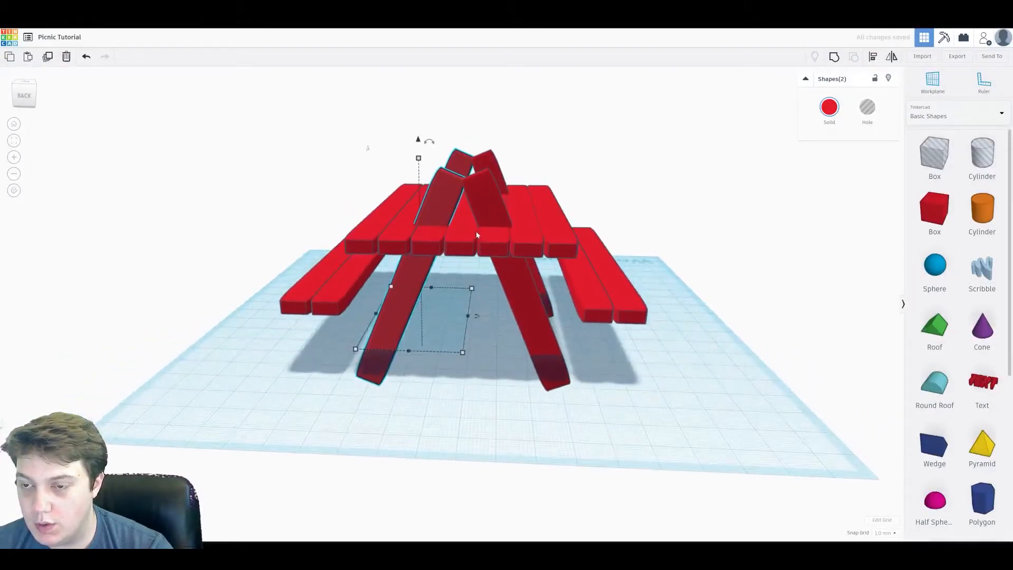
Step: Select both mirrored legs and nudge them slightly farther toward their bench to even out the A-frame
{"action": "scroll", "coordinate": [469, 236], "scroll_direction": "up", "scroll_amount": 8}
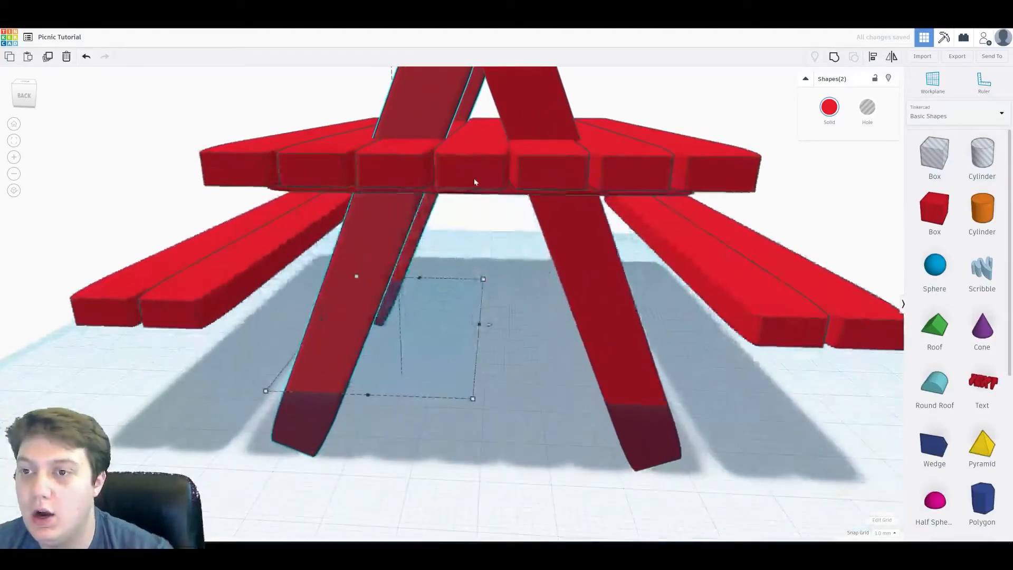
{"action": "left_click", "coordinate": [535, 178]}
{"action": "mouse_move", "coordinate": [576, 154]}
{"action": "right_mouse_down"}
{"action": "mouse_move", "coordinate": [547, 145]}
{"action": "mouse_move", "coordinate": [579, 135]}
{"action": "right_mouse_up"}
{"action": "left_click", "coordinate": [584, 107], "text": "shift"}
{"action": "left_click_drag", "start_coordinate": [511, 158], "coordinate": [516, 160]}
{"action": "right_click_drag", "start_coordinate": [422, 186], "coordinate": [459, 163]}
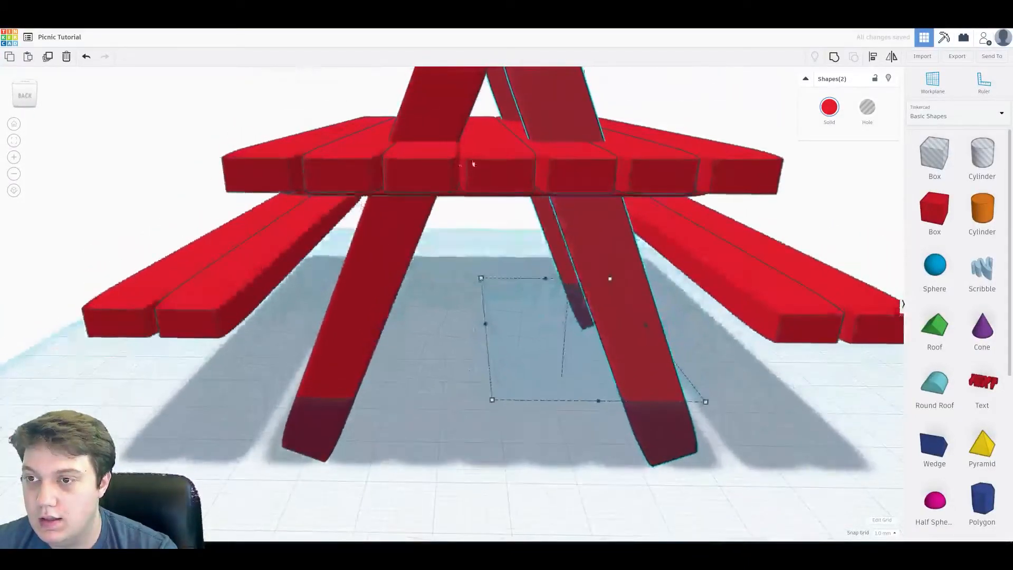
Step: Shift the two mirrored legs by about 1 mm to balance the A-frame, and clear the selection
{"action": "right_click_drag", "start_coordinate": [546, 125], "coordinate": [534, 135]}
{"action": "left_click_drag", "start_coordinate": [535, 135], "coordinate": [528, 132]}
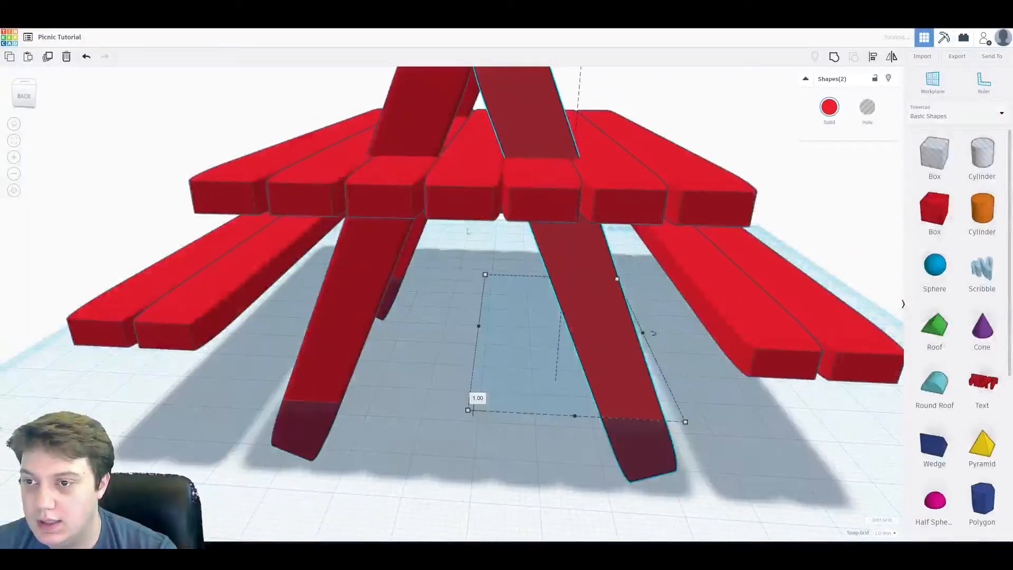
{"action": "right_click_drag", "start_coordinate": [413, 251], "coordinate": [534, 228]}
{"action": "left_click", "coordinate": [483, 255]}
{"action": "scroll", "coordinate": [396, 275], "scroll_direction": "down", "scroll_amount": 3}
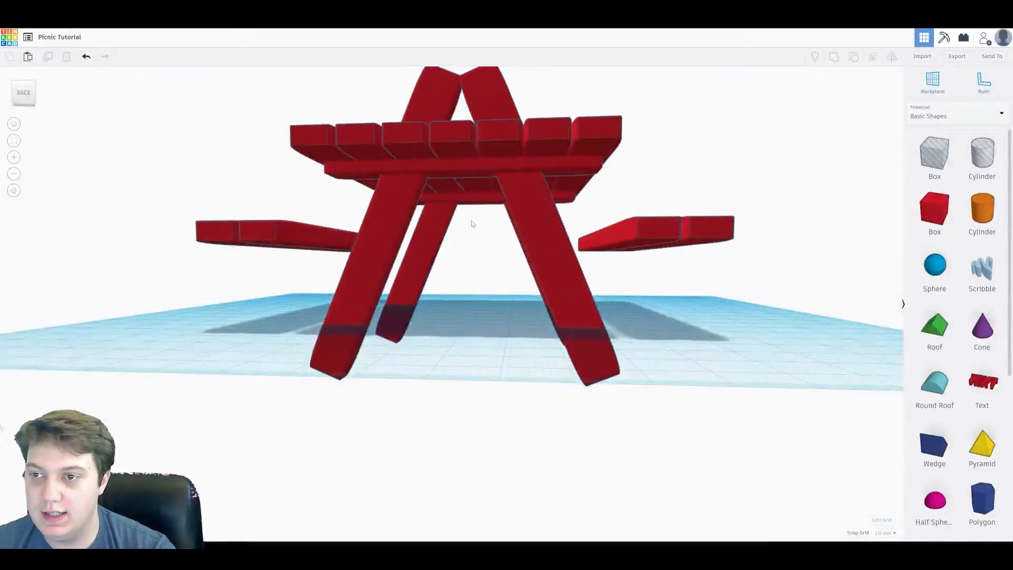
{"action": "right_click_drag", "start_coordinate": [550, 284], "coordinate": [584, 274]}
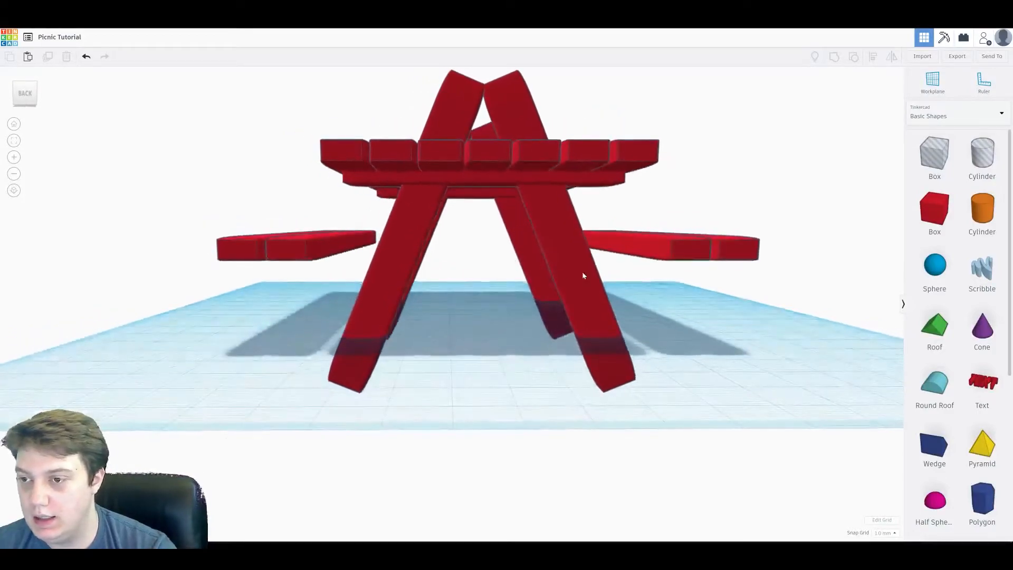
Step: Duplicate one slanted leg and rotate the copy into a horizontal beam across the A-frame at bench height
{"action": "left_click", "coordinate": [583, 275]}
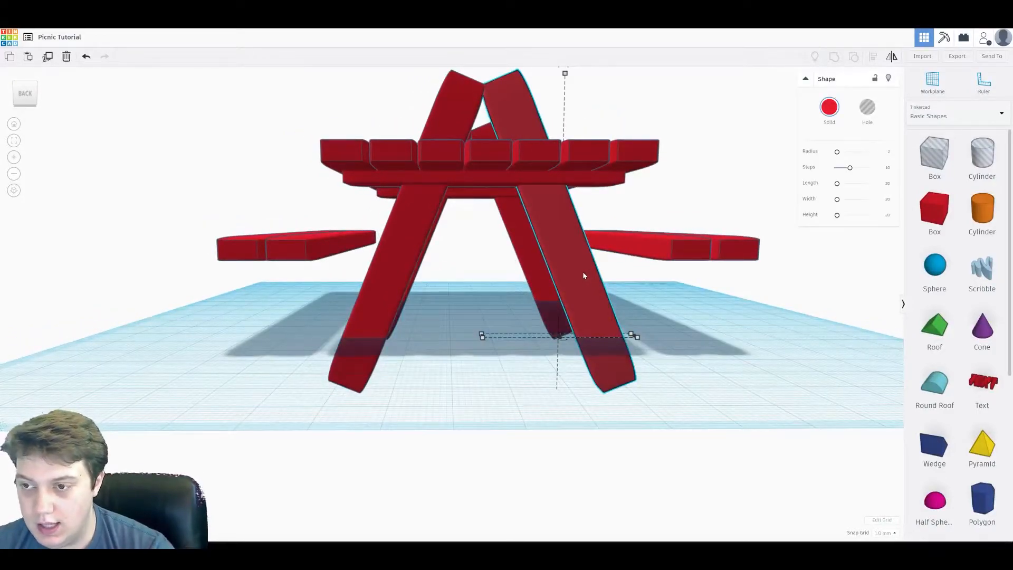
{"action": "left_click_drag", "start_coordinate": [583, 273], "coordinate": [657, 275]}
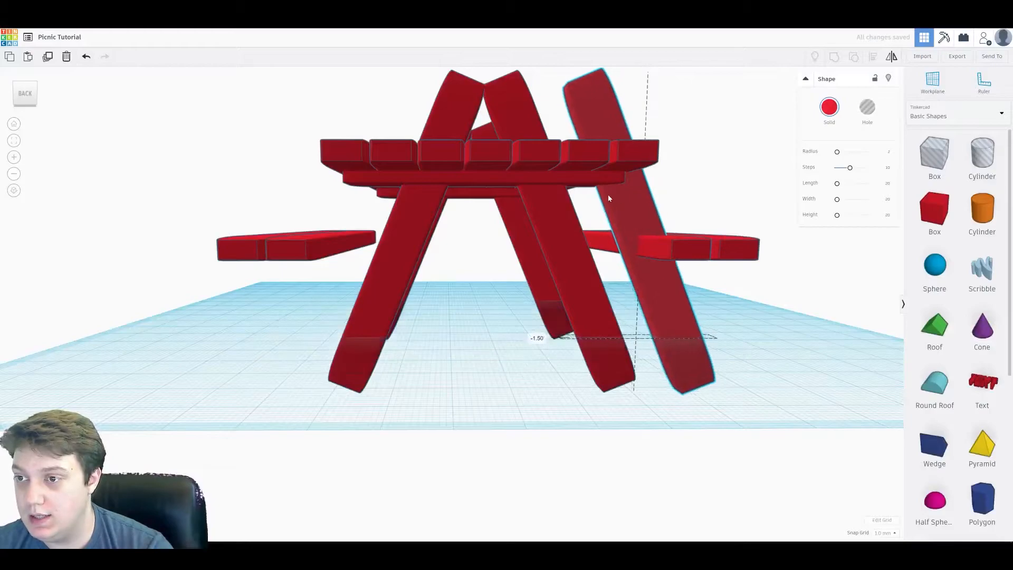
{"action": "left_click_drag", "start_coordinate": [613, 195], "coordinate": [528, 208]}
{"action": "key", "text": "ctrl+z"}
{"action": "right_click_drag", "start_coordinate": [666, 175], "coordinate": [634, 212]}
{"action": "left_click_drag", "start_coordinate": [634, 215], "coordinate": [522, 198]}
{"action": "left_click_drag", "start_coordinate": [519, 103], "coordinate": [394, 244]}
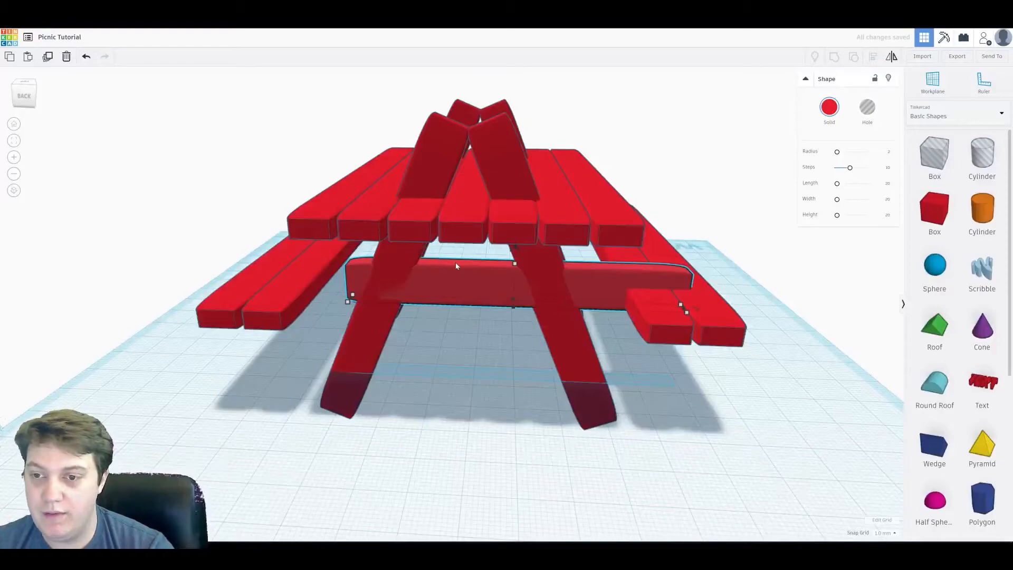
Step: Move the horizontal beam outward so it sits in front of the end legs
{"action": "left_click", "coordinate": [290, 287]}
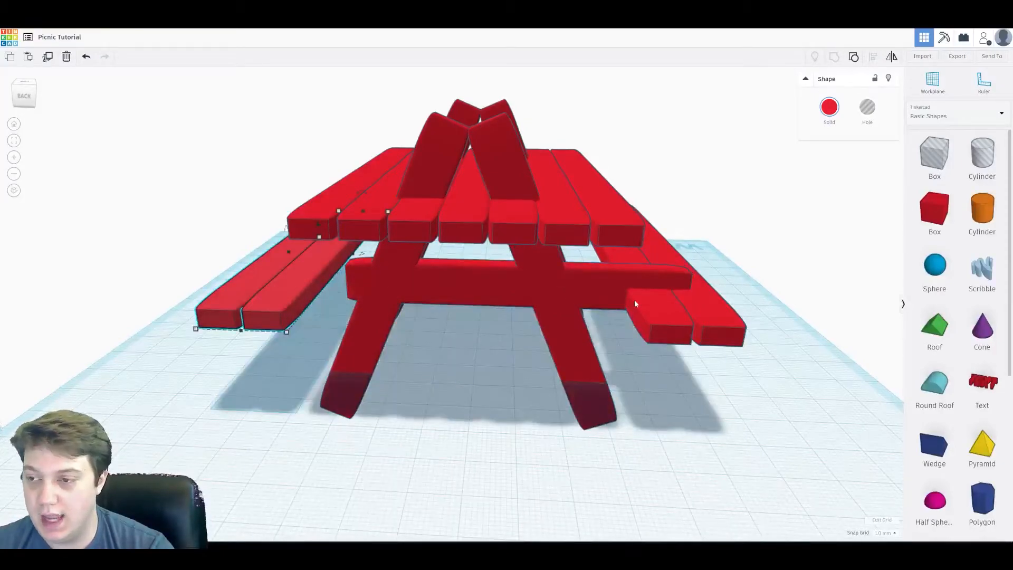
{"action": "left_click", "coordinate": [675, 316]}
{"action": "left_click", "coordinate": [463, 282]}
{"action": "right_click_drag", "start_coordinate": [464, 282], "coordinate": [583, 274]}
{"action": "left_click_drag", "start_coordinate": [574, 269], "coordinate": [552, 294]}
{"action": "right_click_drag", "start_coordinate": [552, 294], "coordinate": [502, 278]}
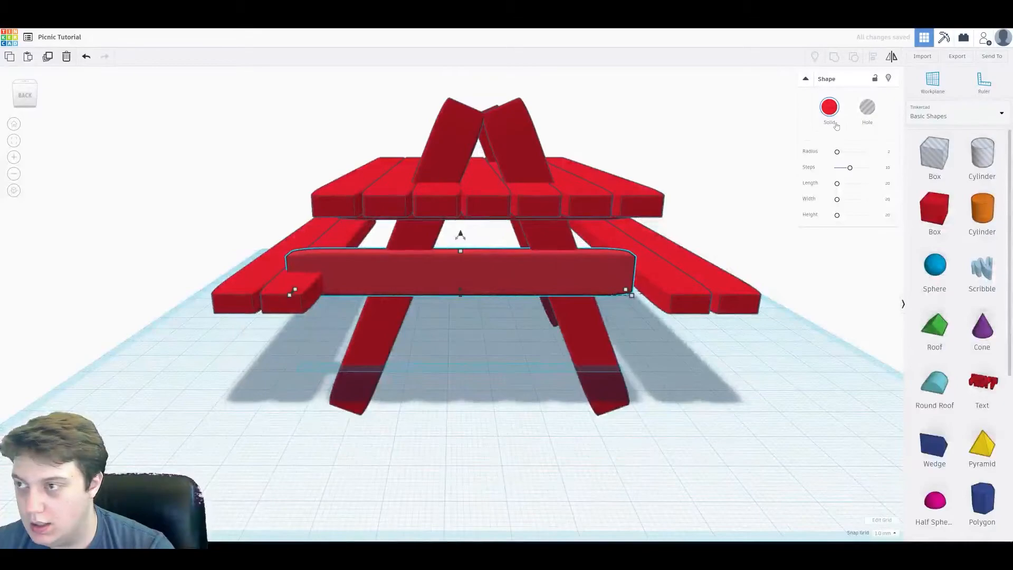
Step: Align the horizontal beam's centre with the tabletop across the table's width
{"action": "left_click", "coordinate": [486, 200], "text": "shift"}
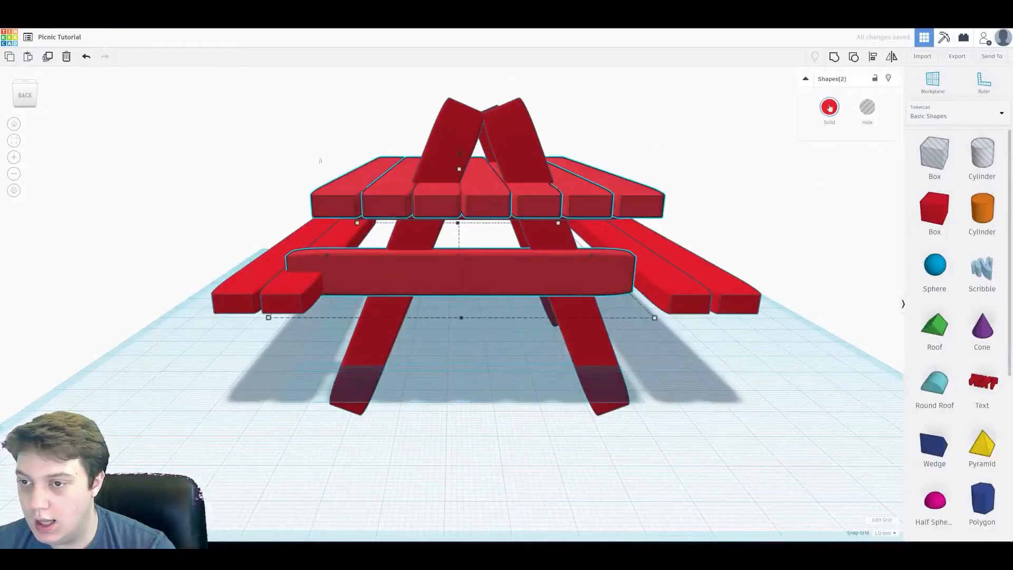
{"action": "left_click", "coordinate": [490, 223]}
{"action": "left_click", "coordinate": [498, 284]}
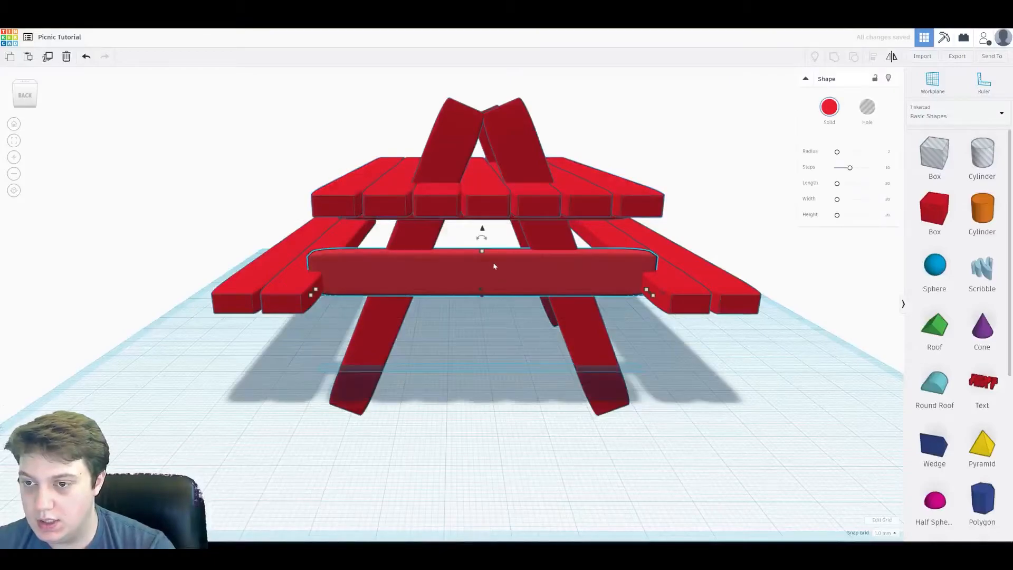
Step: Lower the beam beneath the bench seats and stretch its length to about 116 mm to reach under both benches
{"action": "left_click_drag", "start_coordinate": [484, 233], "coordinate": [480, 265]}
{"action": "right_click_drag", "start_coordinate": [480, 266], "coordinate": [627, 271]}
{"action": "right_click_drag", "start_coordinate": [490, 289], "coordinate": [298, 321]}
{"action": "left_click_drag", "start_coordinate": [294, 328], "coordinate": [287, 328]}
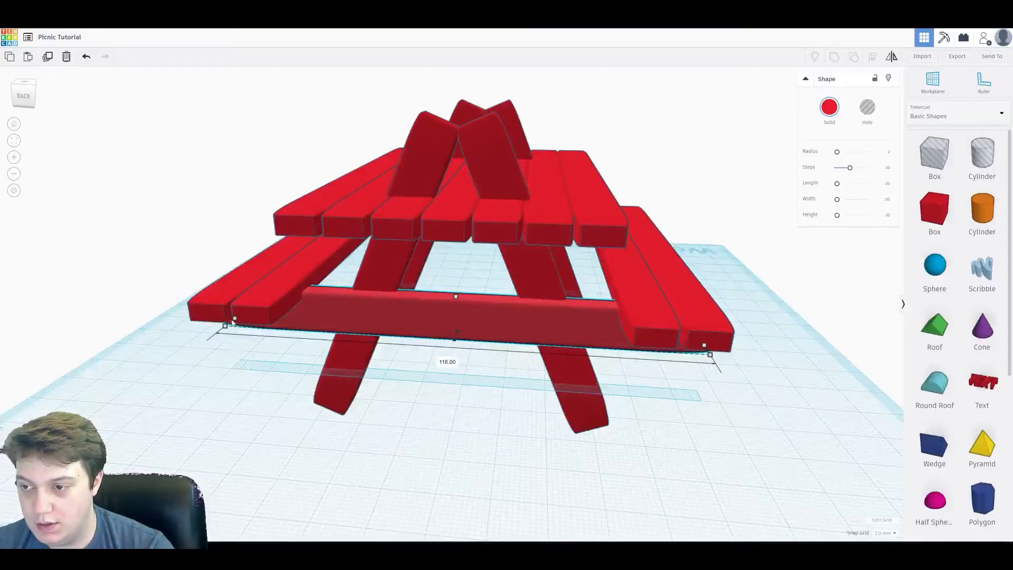
Step: Nudge the lower crossbeam about 1 mm so it rests against the outer faces of the end legs
{"action": "right_click_drag", "start_coordinate": [235, 322], "coordinate": [354, 273]}
{"action": "right_click_drag", "start_coordinate": [261, 252], "coordinate": [310, 272]}
{"action": "left_click_drag", "start_coordinate": [310, 272], "coordinate": [314, 279]}
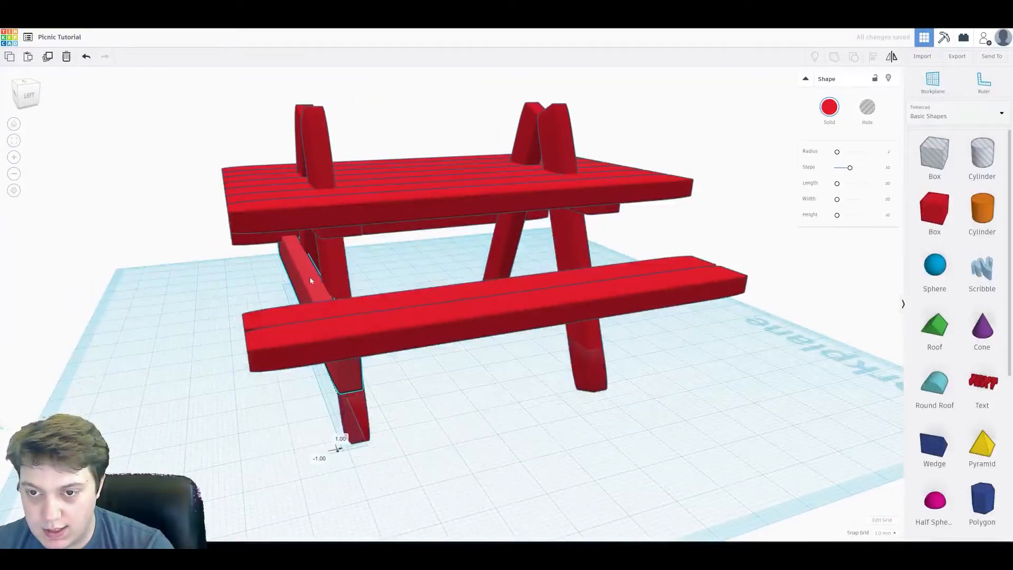
{"action": "right_click_drag", "start_coordinate": [334, 290], "coordinate": [311, 300]}
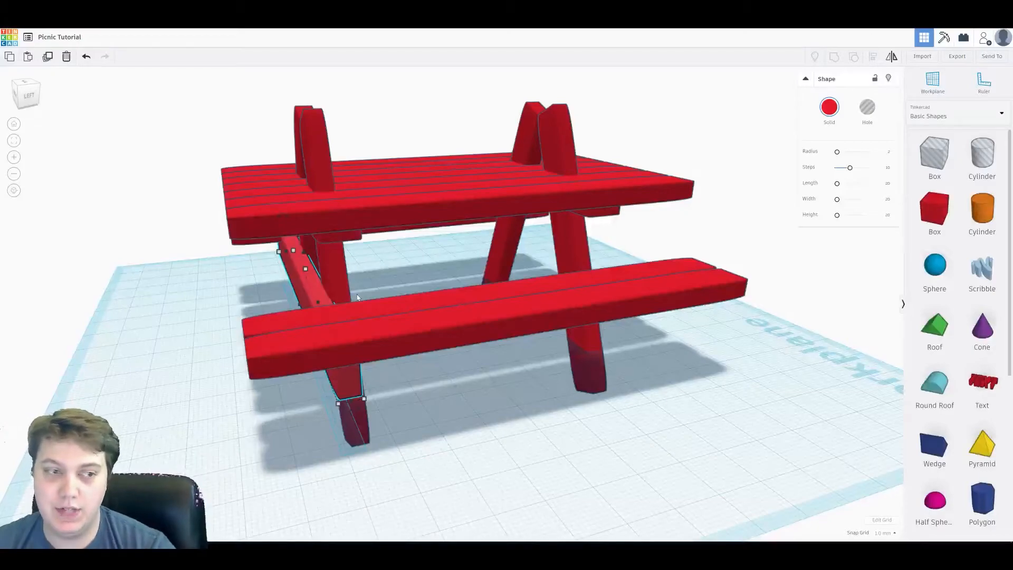
Step: Duplicate the lower crossbeam and move the copy to the outer faces of the legs at the opposite end
{"action": "right_click_drag", "start_coordinate": [369, 298], "coordinate": [410, 274]}
{"action": "right_click_drag", "start_coordinate": [457, 335], "coordinate": [390, 288]}
{"action": "left_click", "coordinate": [441, 254]}
{"action": "right_click_drag", "start_coordinate": [541, 225], "coordinate": [520, 299]}
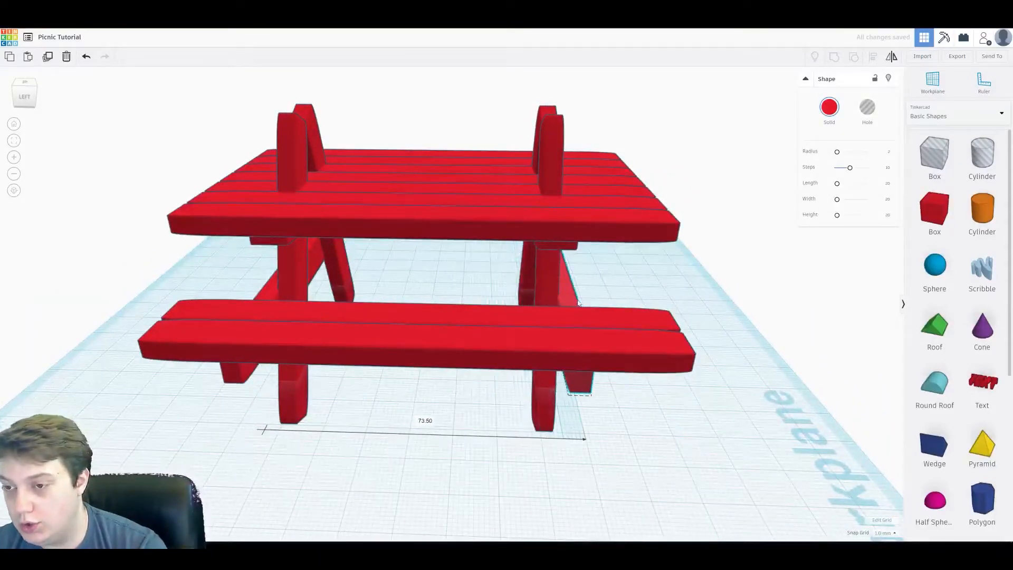
{"action": "right_click_drag", "start_coordinate": [579, 305], "coordinate": [640, 303]}
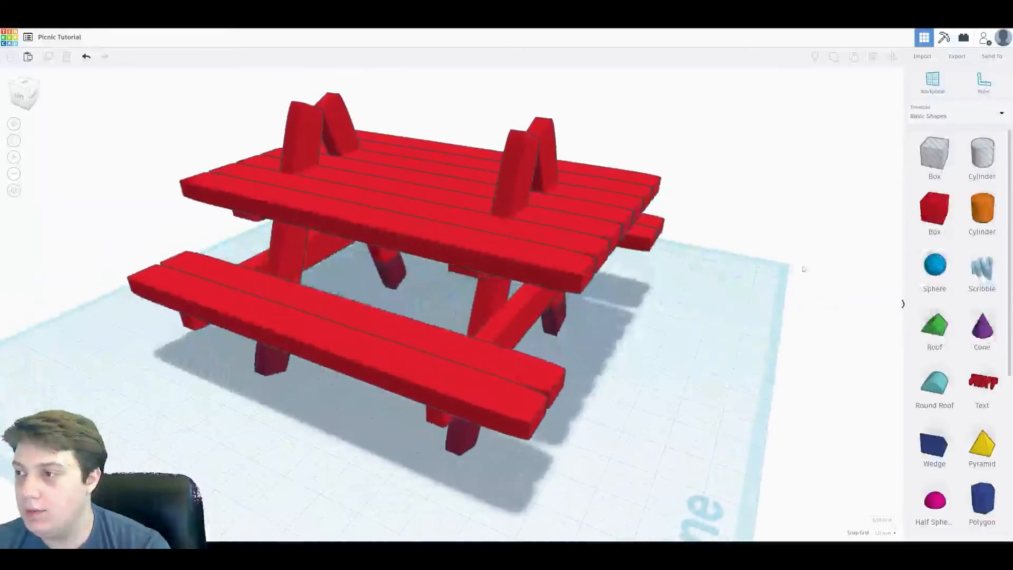
Step: Place a box hole on the tabletop, about 23 mm high, and stretch it to enclose all the protruding leg tops
{"action": "scroll", "coordinate": [640, 303], "scroll_direction": "down", "scroll_amount": 3}
{"action": "left_click_drag", "start_coordinate": [936, 161], "coordinate": [711, 157]}
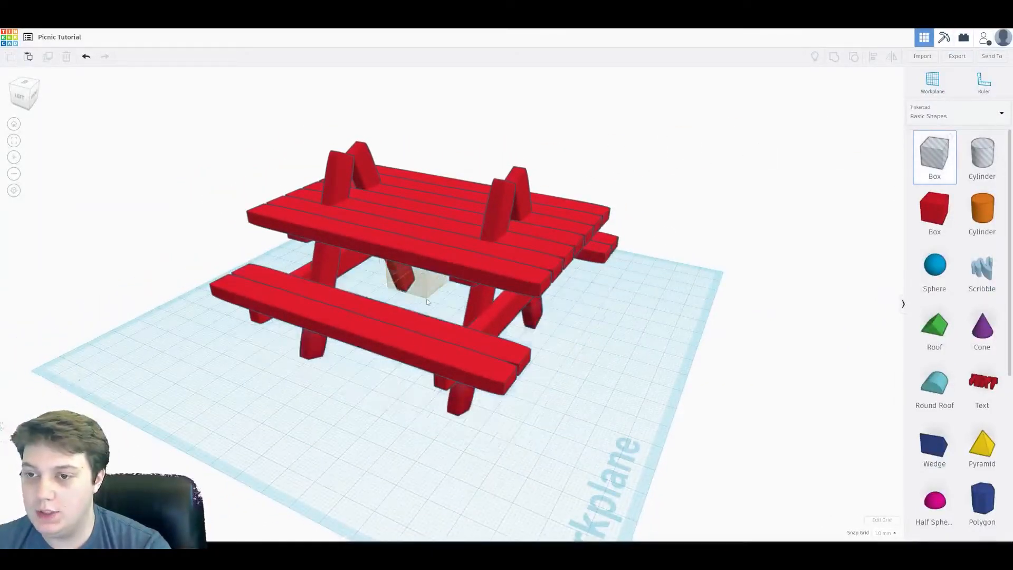
{"action": "left_click_drag", "start_coordinate": [448, 347], "coordinate": [448, 348]}
{"action": "left_click_drag", "start_coordinate": [443, 292], "coordinate": [484, 164]}
{"action": "left_click_drag", "start_coordinate": [435, 224], "coordinate": [399, 187], "text": "alt"}
{"action": "left_click_drag", "start_coordinate": [452, 250], "coordinate": [427, 206]}
{"action": "right_click_drag", "start_coordinate": [427, 205], "coordinate": [401, 188]}
{"action": "left_click_drag", "start_coordinate": [444, 145], "coordinate": [444, 138]}
{"action": "left_click", "coordinate": [490, 172]}
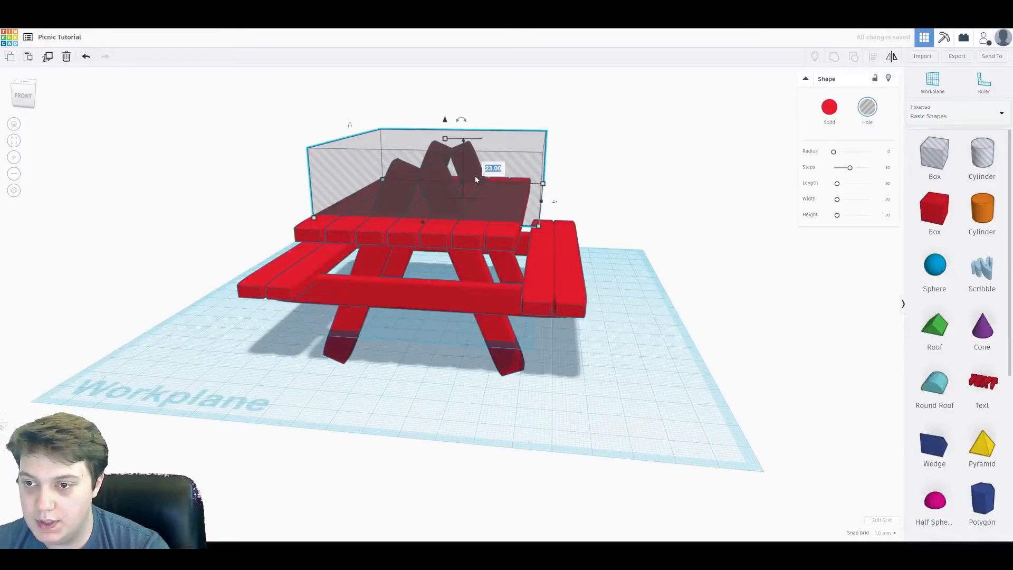
{"action": "left_click", "coordinate": [605, 142]}
Step: Copy the hole box and lower the copy beneath the workplane to enclose the leg ends below it
{"action": "right_click_drag", "start_coordinate": [606, 142], "coordinate": [568, 149]}
{"action": "left_click", "coordinate": [526, 149]}
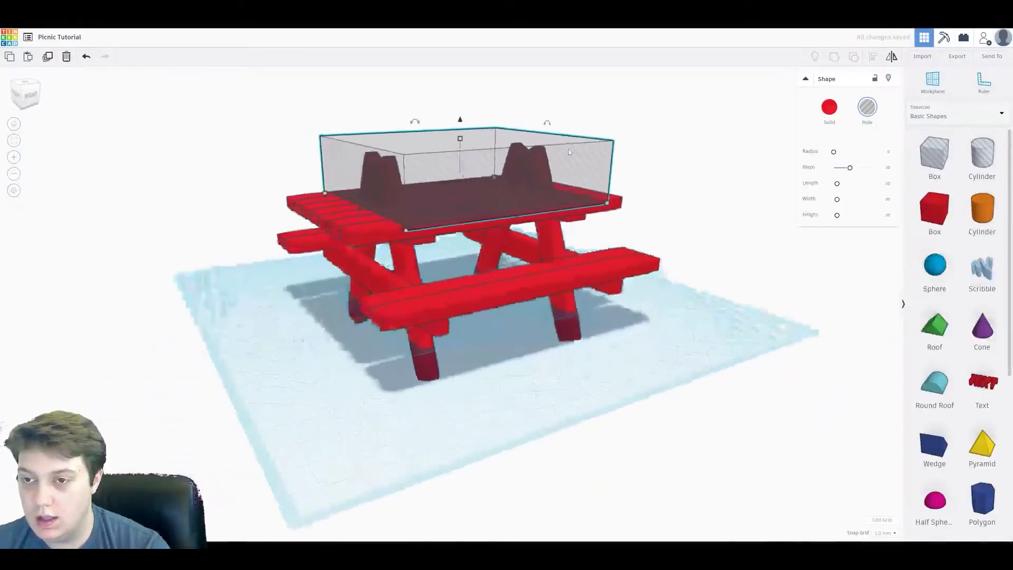
{"action": "key", "text": "ctrl+v"}
{"action": "left_click_drag", "start_coordinate": [637, 140], "coordinate": [450, 284], "text": "shift"}
{"action": "right_click_drag", "start_coordinate": [451, 284], "coordinate": [419, 324]}
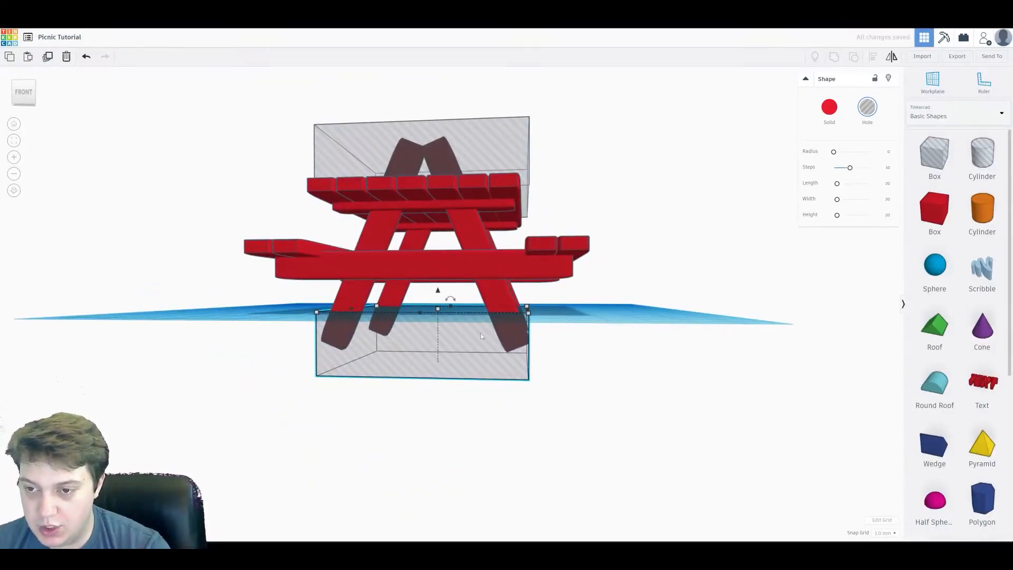
{"action": "right_click_drag", "start_coordinate": [601, 305], "coordinate": [424, 305]}
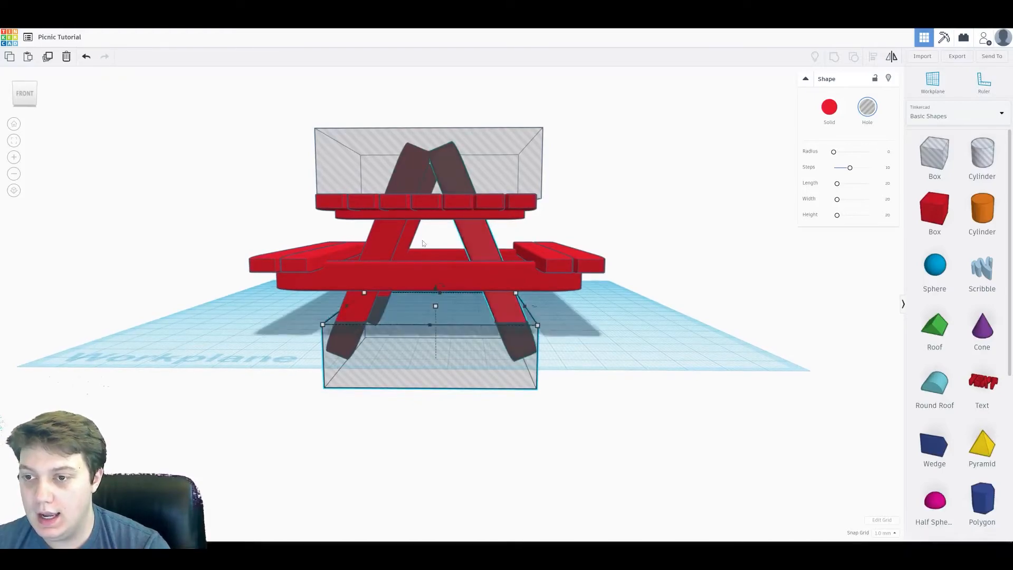
Step: Try to group the legs with both hole boxes to cut off their protruding ends
{"action": "left_click", "coordinate": [399, 239], "text": "shift"}
{"action": "left_click", "coordinate": [459, 243], "text": "shift"}
{"action": "right_click_drag", "start_coordinate": [459, 242], "coordinate": [519, 235]}
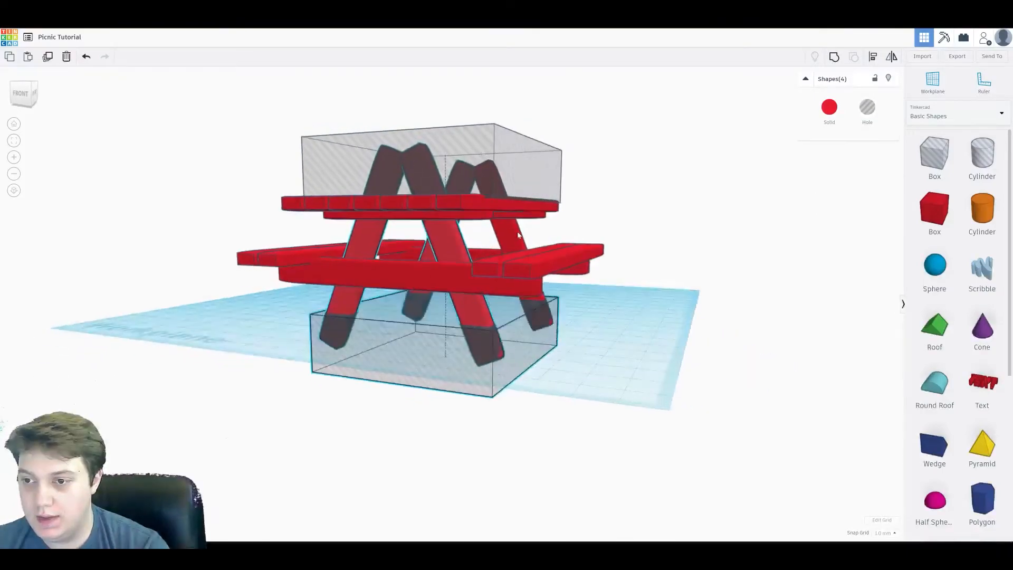
{"action": "left_click", "coordinate": [537, 169], "text": "shift"}
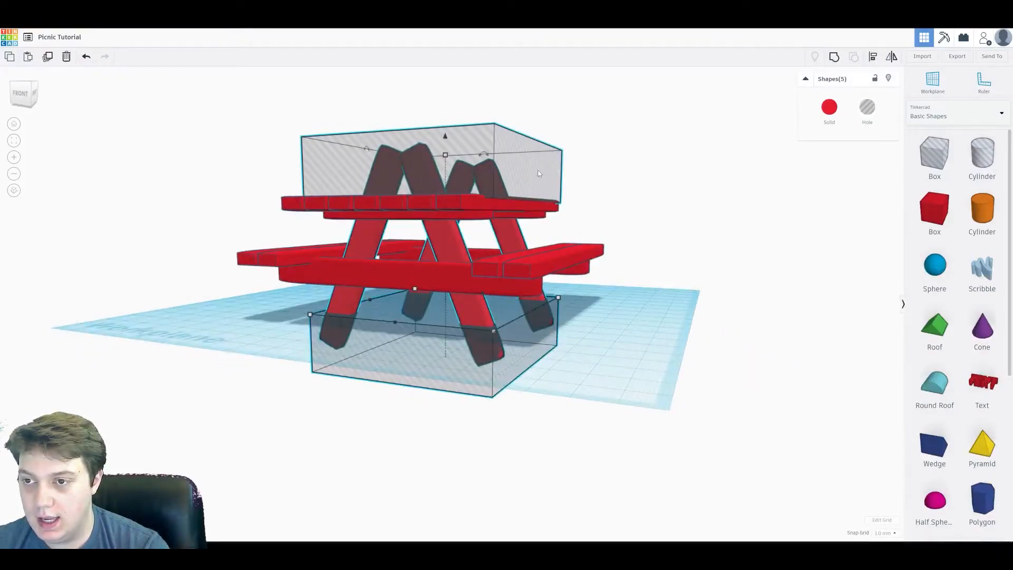
{"action": "left_click", "coordinate": [834, 57]}
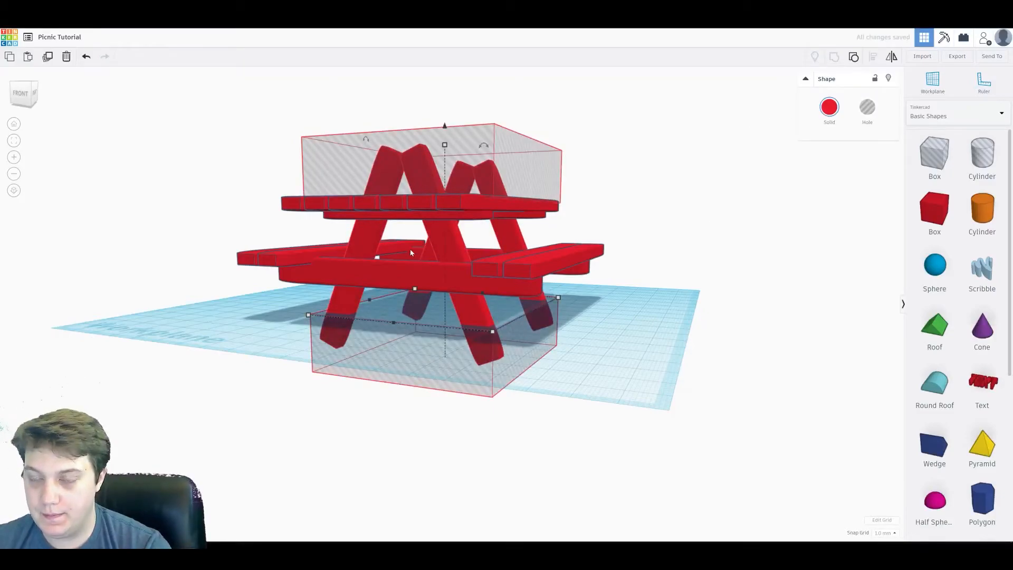
{"action": "left_click", "coordinate": [561, 163]}
{"action": "left_click", "coordinate": [454, 323]}
{"action": "key", "text": "ctrl+z"}
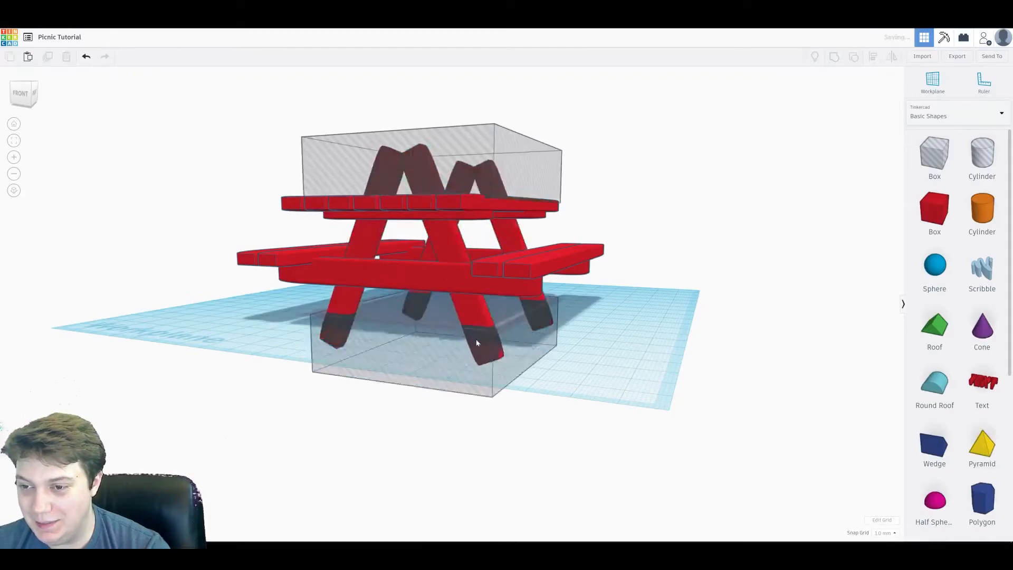
Step: Enlarge the lower hole box to about 88 by 108 mm, and group the legs with both boxes to trim their ends
{"action": "left_click", "coordinate": [476, 372]}
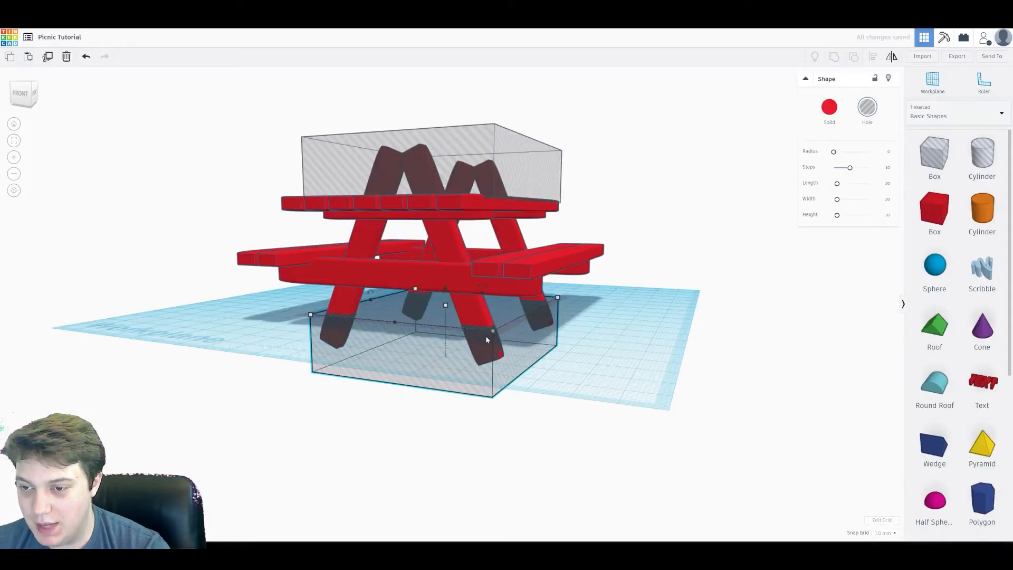
{"action": "left_click_drag", "start_coordinate": [495, 334], "coordinate": [502, 343]}
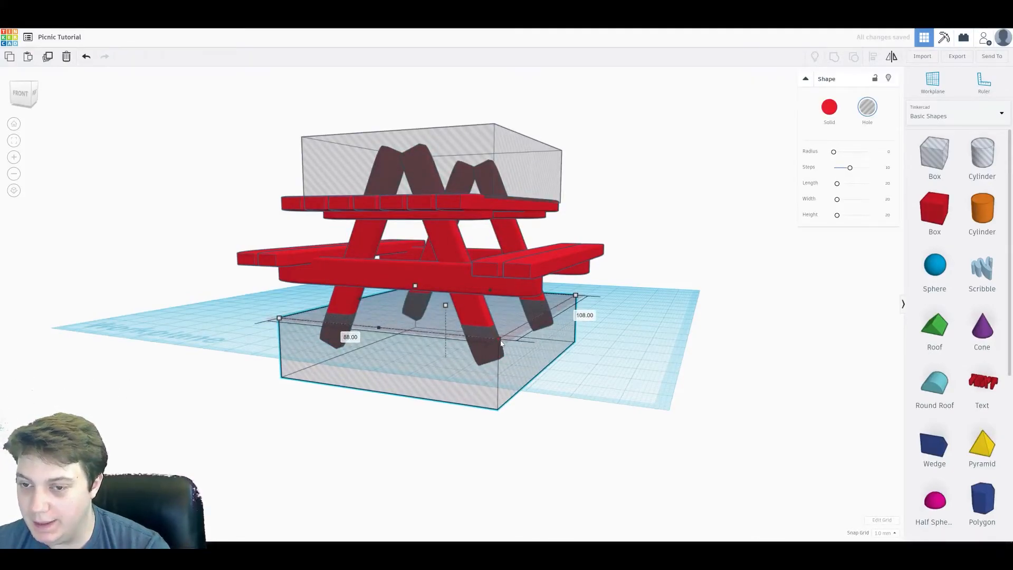
{"action": "left_click", "coordinate": [660, 344]}
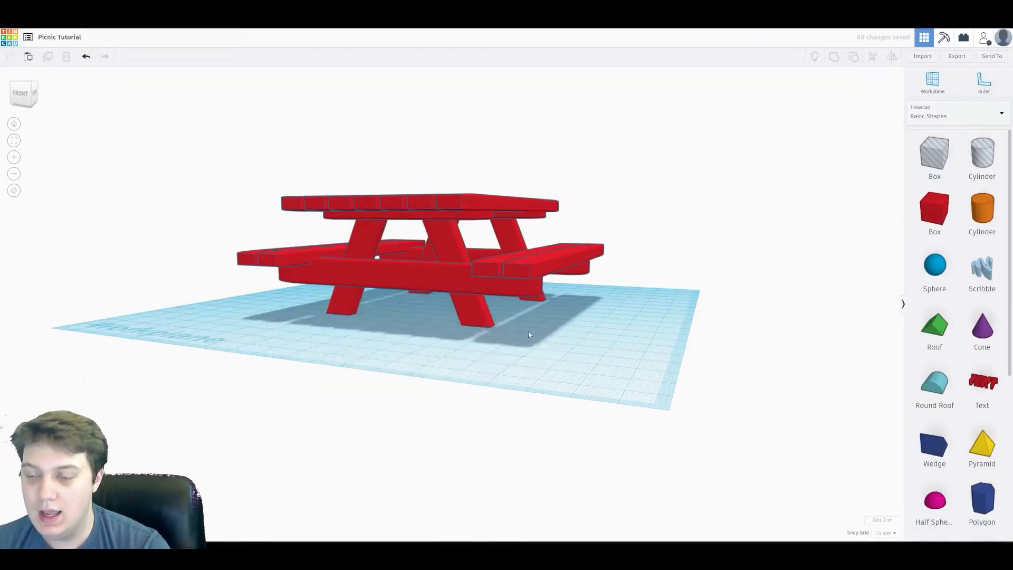
Step: Place a tall box hole at one end of the table and stretch it to about 144 mm across the table's full width
{"action": "right_click_drag", "start_coordinate": [379, 319], "coordinate": [484, 294]}
{"action": "right_click_drag", "start_coordinate": [438, 214], "coordinate": [487, 260]}
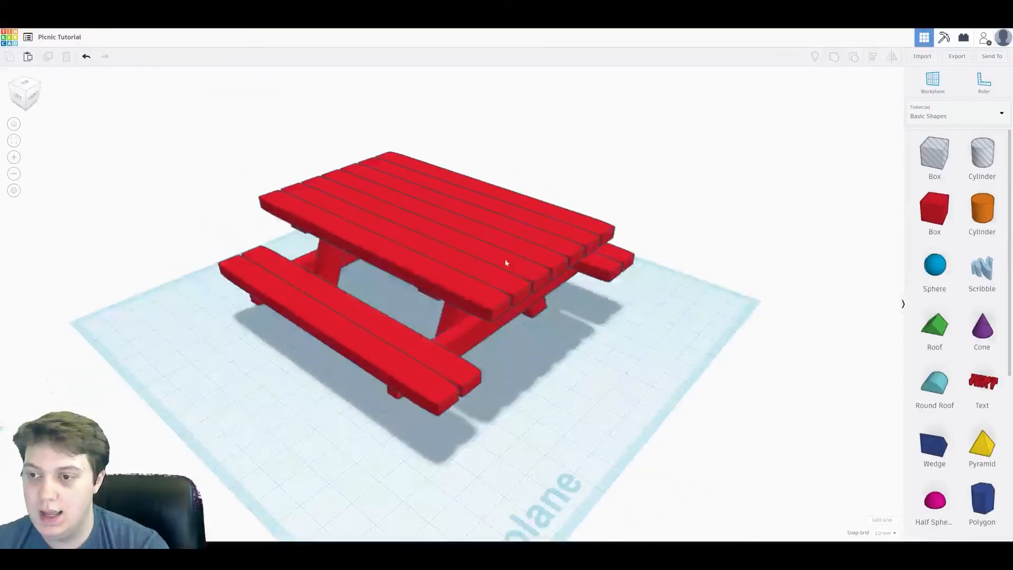
{"action": "left_click_drag", "start_coordinate": [934, 154], "coordinate": [593, 227]}
{"action": "right_click_drag", "start_coordinate": [651, 263], "coordinate": [520, 234]}
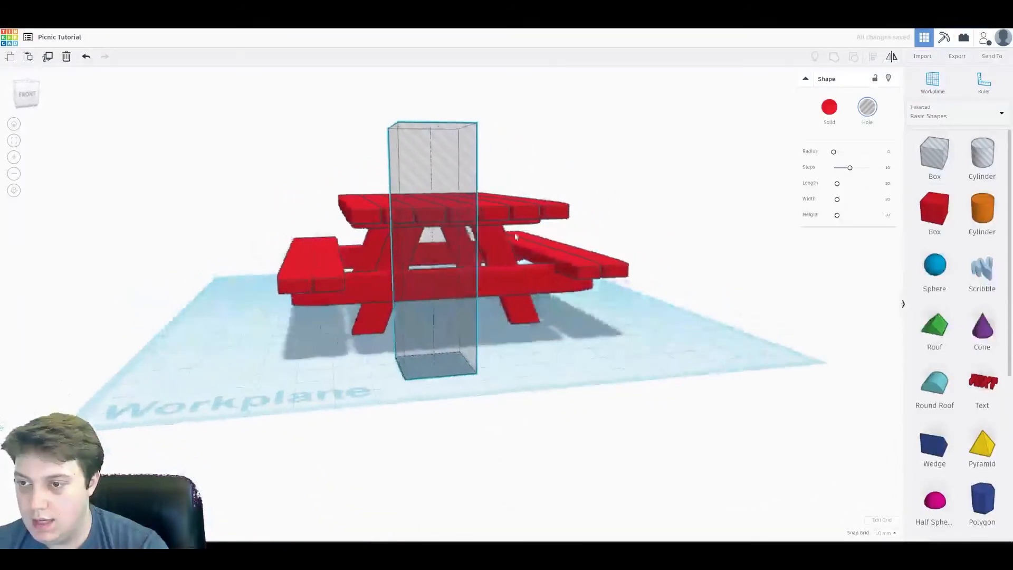
{"action": "left_click_drag", "start_coordinate": [440, 363], "coordinate": [654, 368], "text": "alt"}
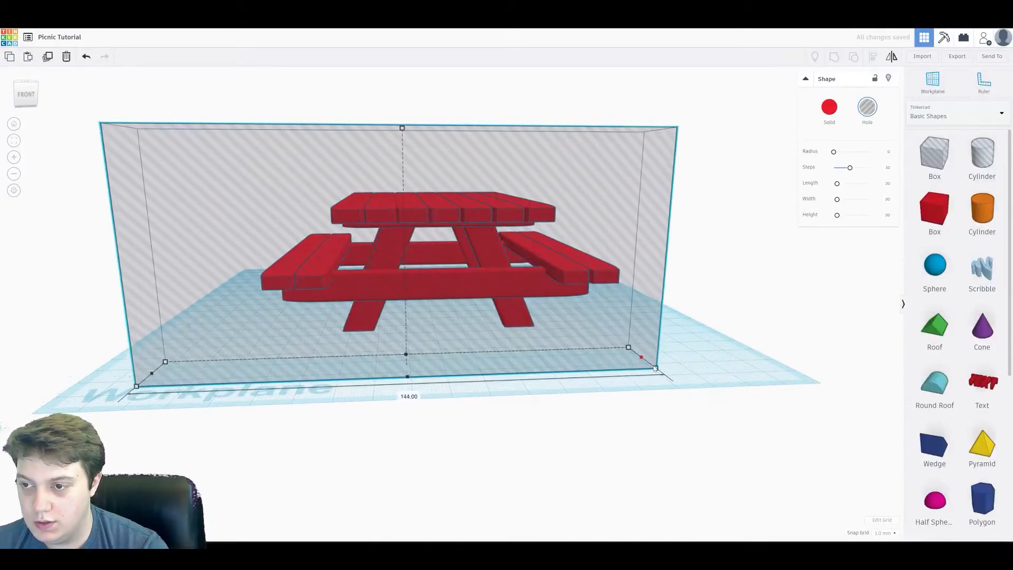
Step: Position the tall hole box so it slightly overlaps the plank ends of the tabletop and benches
{"action": "right_click_drag", "start_coordinate": [449, 349], "coordinate": [578, 380]}
{"action": "left_click_drag", "start_coordinate": [578, 380], "coordinate": [586, 341]}
{"action": "right_click_drag", "start_coordinate": [587, 341], "coordinate": [623, 340]}
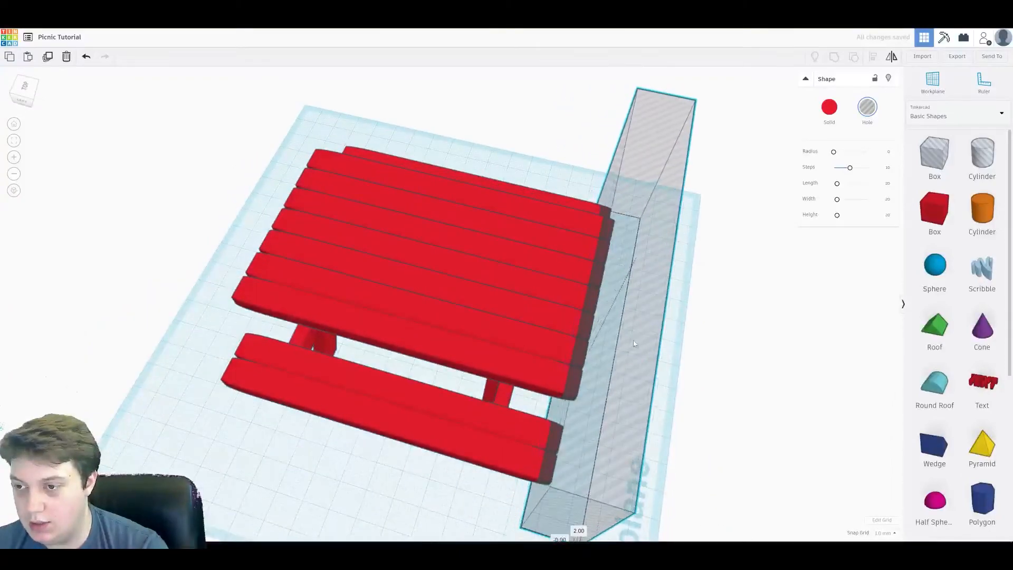
Step: Duplicate the tall hole box and move the copy about 136 mm to overlap the plank ends at the opposite end
{"action": "key", "text": "ctrl+d"}
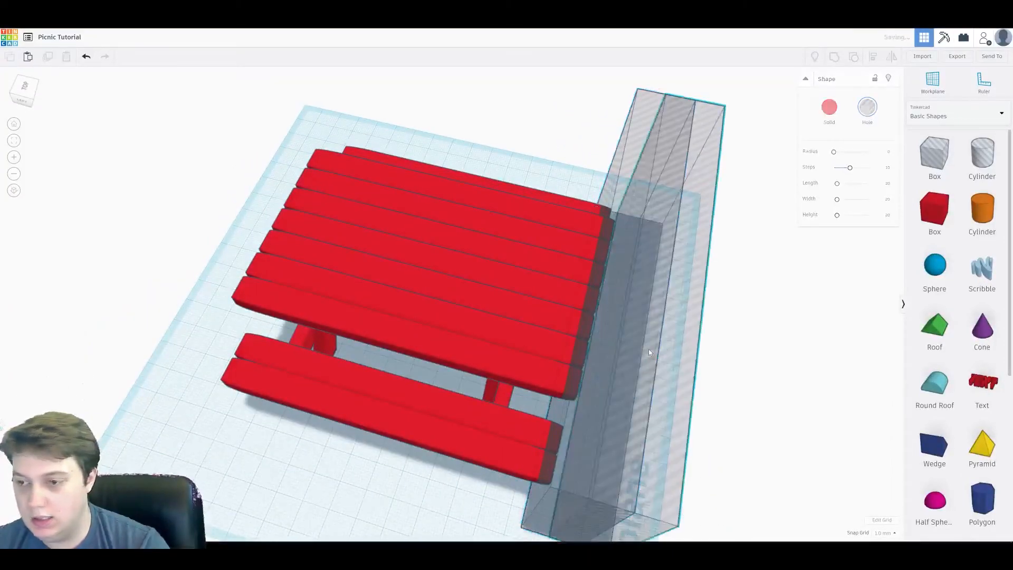
{"action": "left_click_drag", "start_coordinate": [673, 349], "coordinate": [191, 280]}
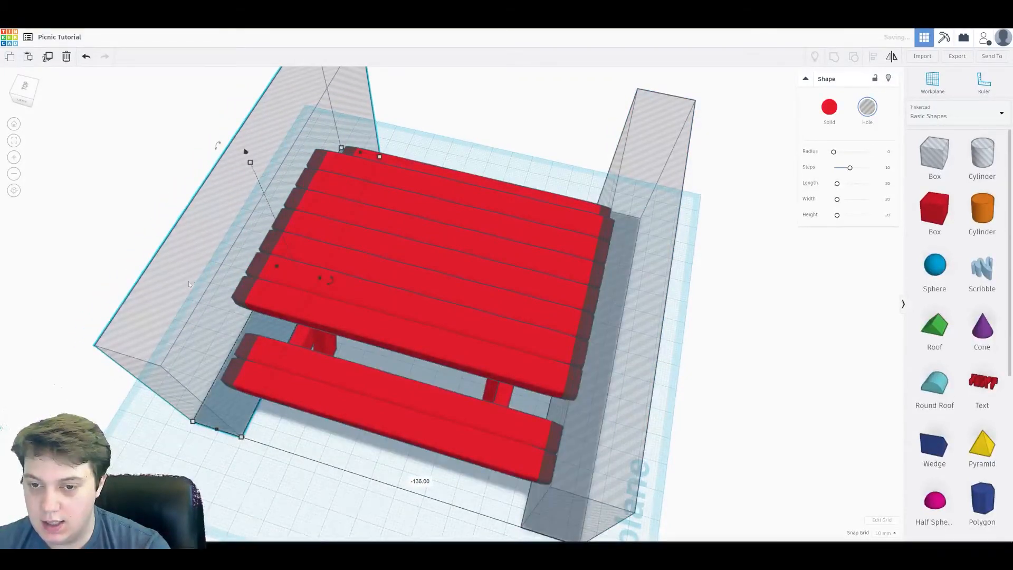
{"action": "left_click", "coordinate": [111, 278]}
{"action": "right_click_drag", "start_coordinate": [111, 278], "coordinate": [218, 319]}
{"action": "left_click_drag", "start_coordinate": [237, 286], "coordinate": [231, 286]}
Step: Group both tall hole boxes with the tabletop and the two benches to trim the plank ends flush
{"action": "right_click_drag", "start_coordinate": [401, 339], "coordinate": [418, 222]}
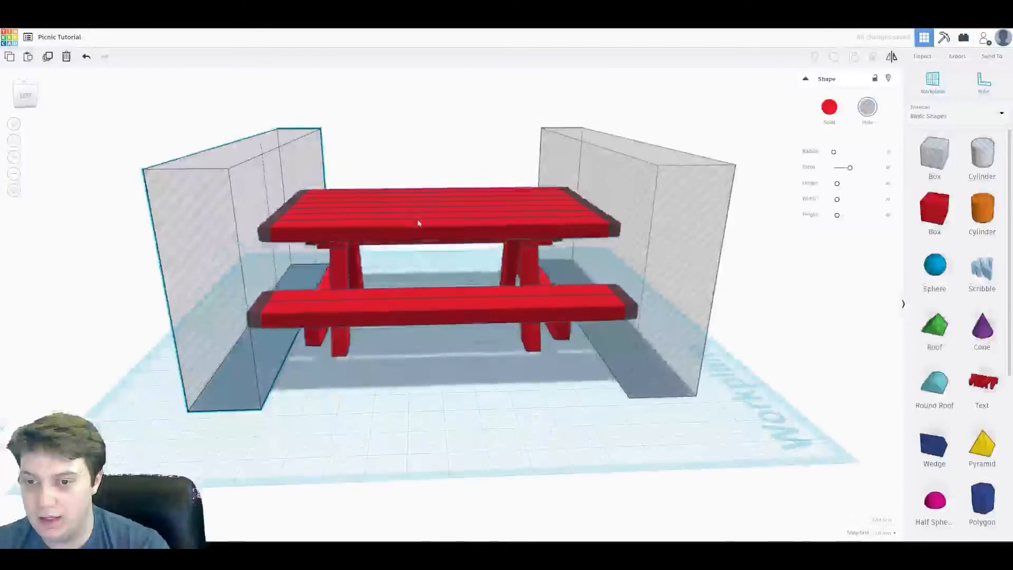
{"action": "left_click", "coordinate": [597, 185], "text": "shift"}
{"action": "left_click", "coordinate": [507, 230], "text": "shift"}
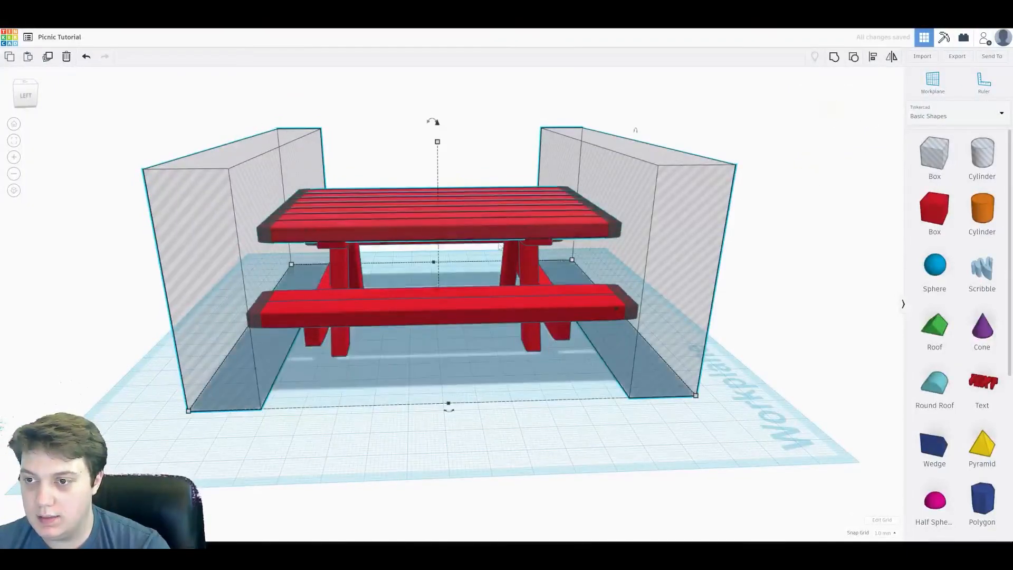
{"action": "right_click_drag", "start_coordinate": [451, 317], "coordinate": [324, 273]}
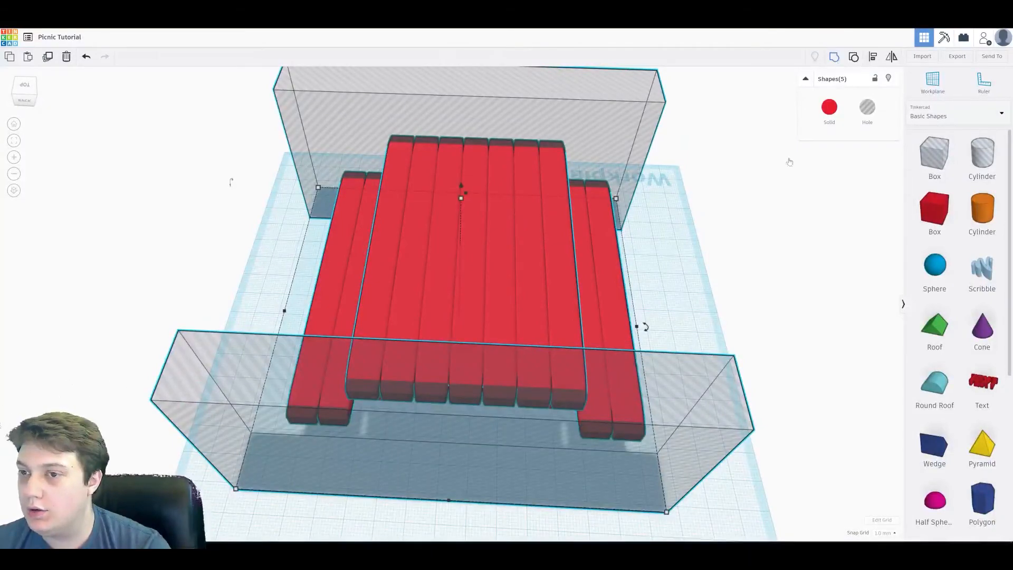
{"action": "key", "text": "ctrl+g"}
{"action": "right_click_drag", "start_coordinate": [746, 264], "coordinate": [358, 268]}
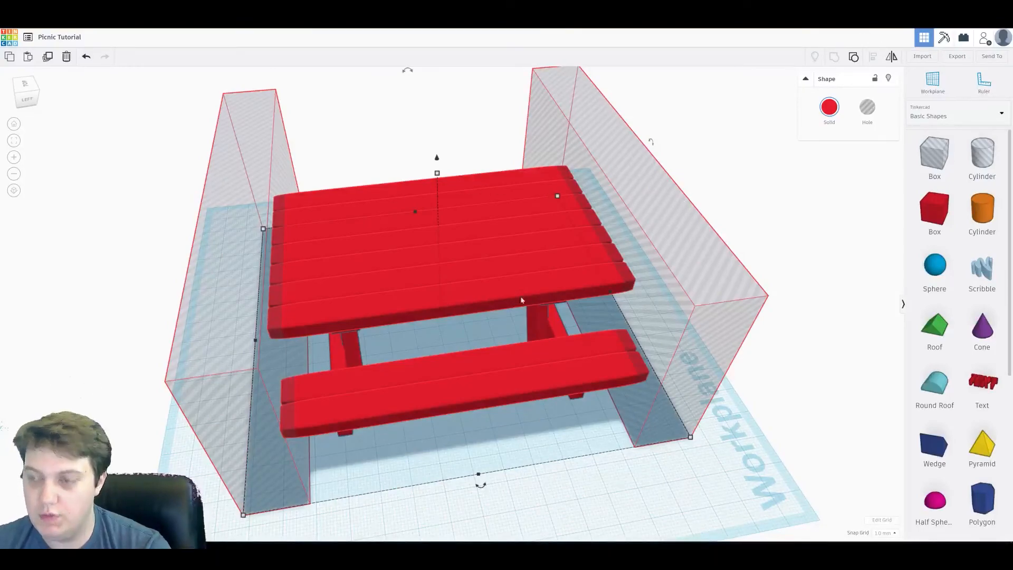
{"action": "left_click", "coordinate": [257, 175]}
Step: Group all parts of the picnic table, including the tabletop, benches, crossbeams and legs, into one object
{"action": "right_click_drag", "start_coordinate": [258, 175], "coordinate": [344, 177]}
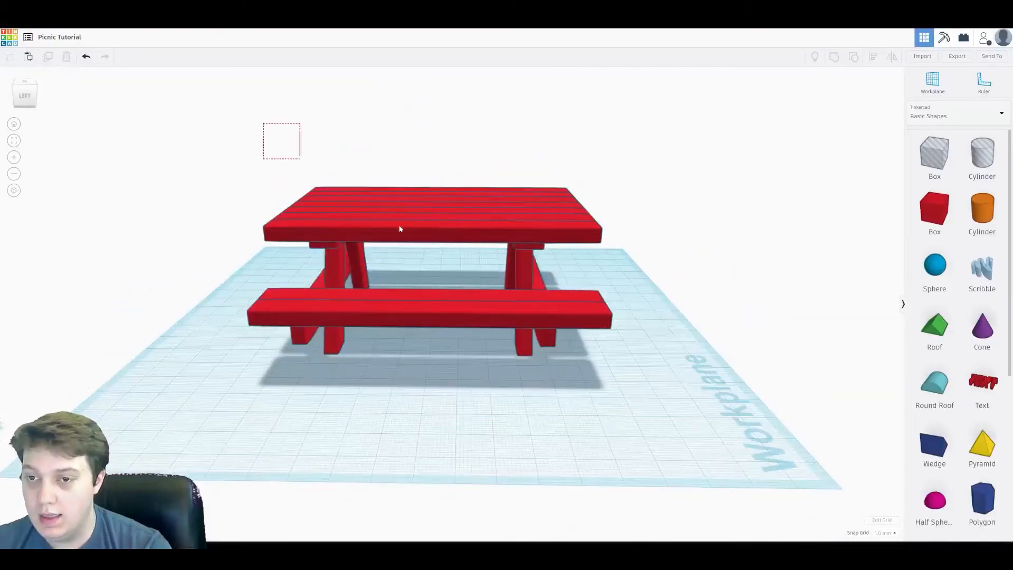
{"action": "left_click_drag", "start_coordinate": [355, 198], "coordinate": [686, 398]}
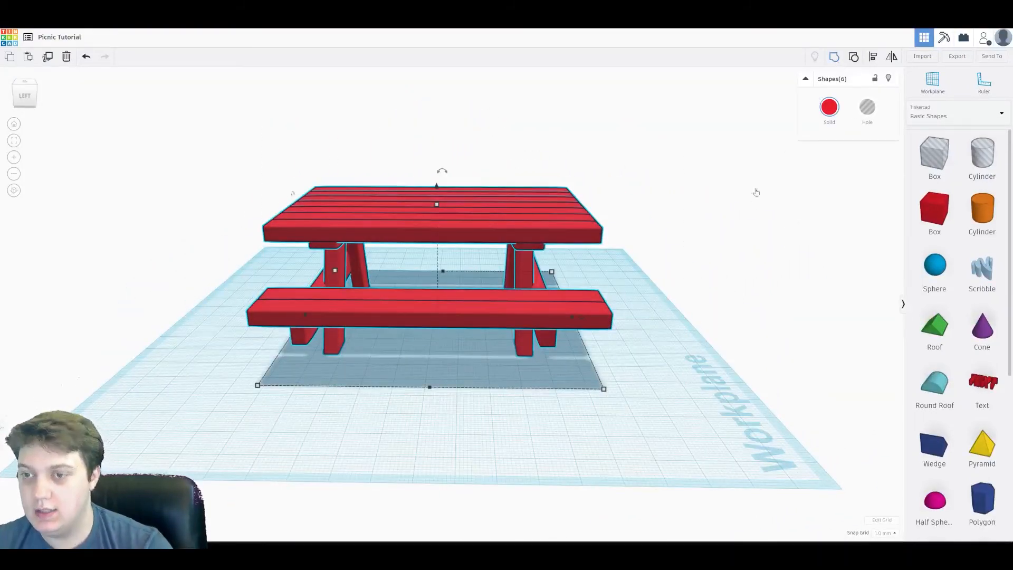
{"action": "key", "text": "ctrl+g"}
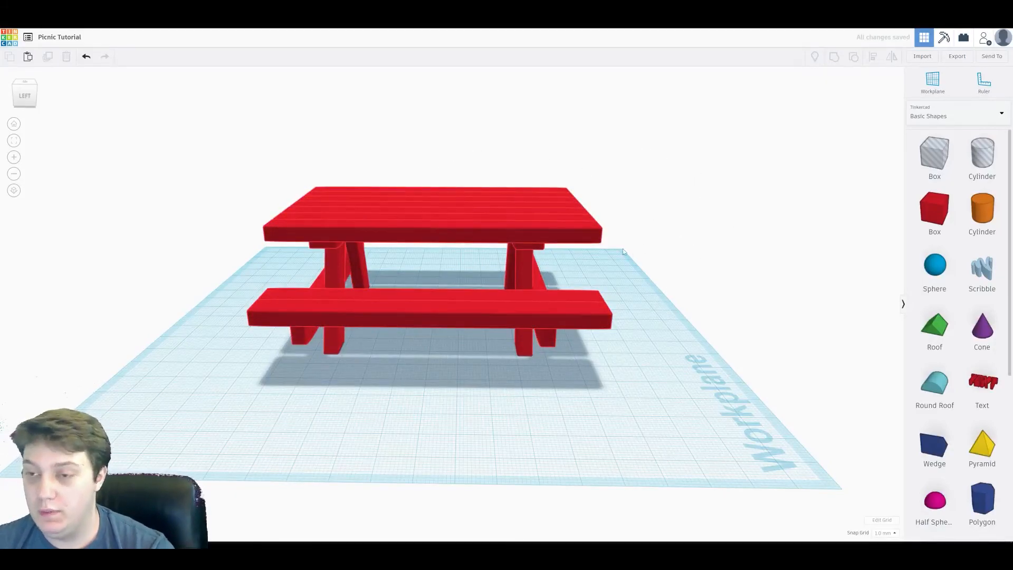
Step: Examine the finished picnic table from several sides, including the tabletop planks and their trimmed ends up close
{"action": "right_click_drag", "start_coordinate": [213, 200], "coordinate": [344, 247]}
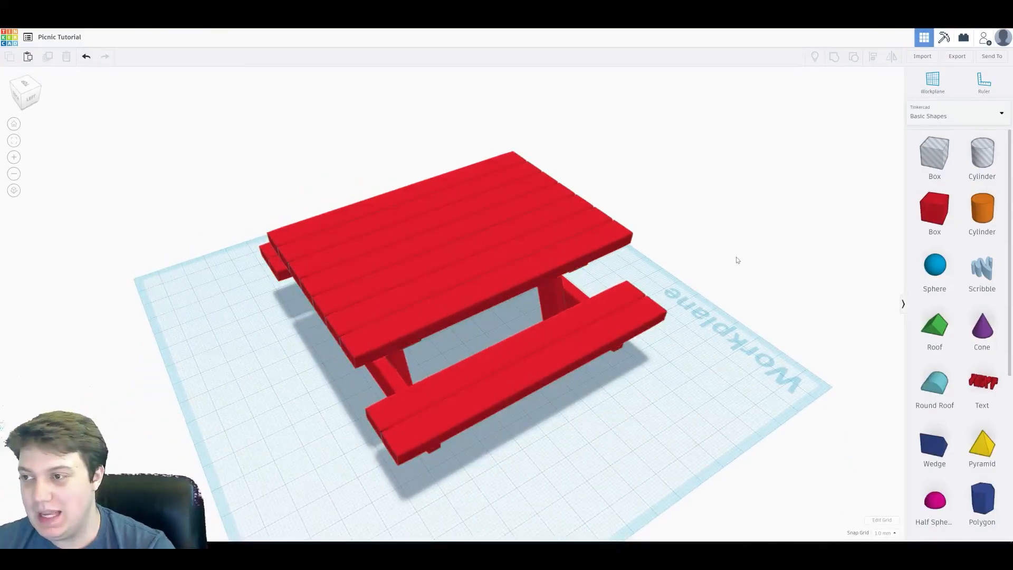
{"action": "right_click_drag", "start_coordinate": [301, 239], "coordinate": [663, 205]}
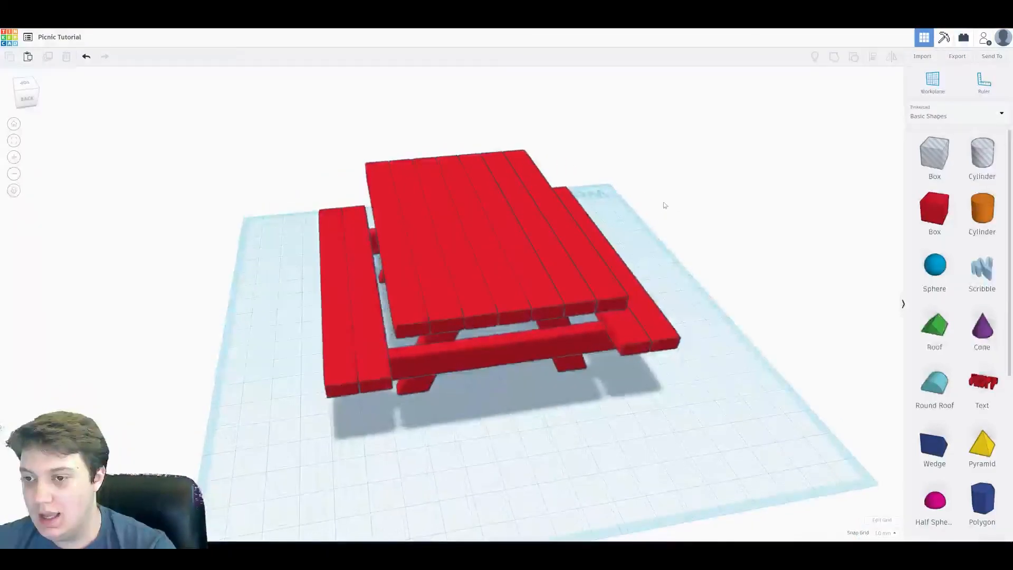
{"action": "scroll", "coordinate": [685, 201], "scroll_direction": "up", "scroll_amount": 8}
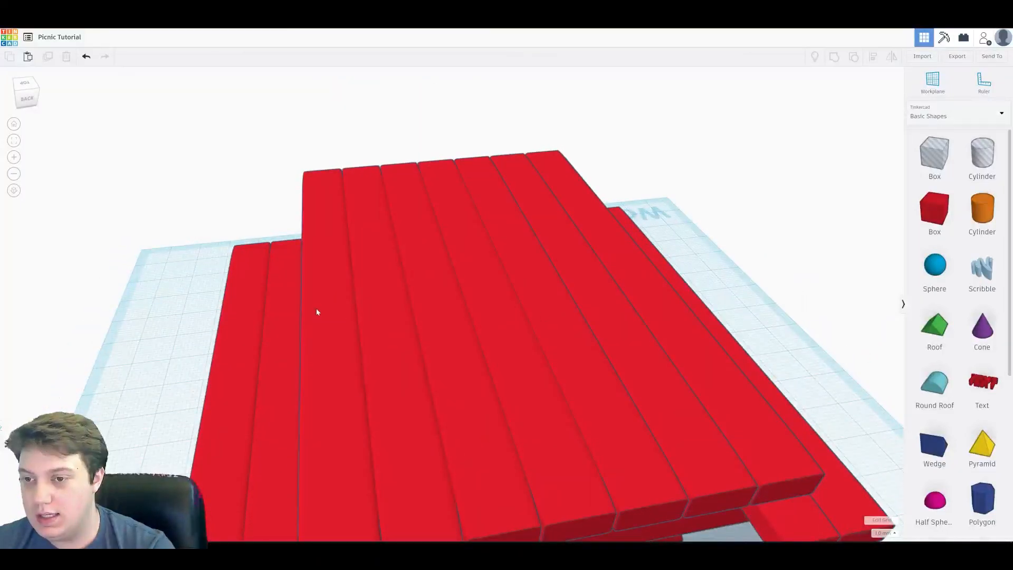
{"action": "right_click_drag", "start_coordinate": [563, 299], "coordinate": [369, 315]}
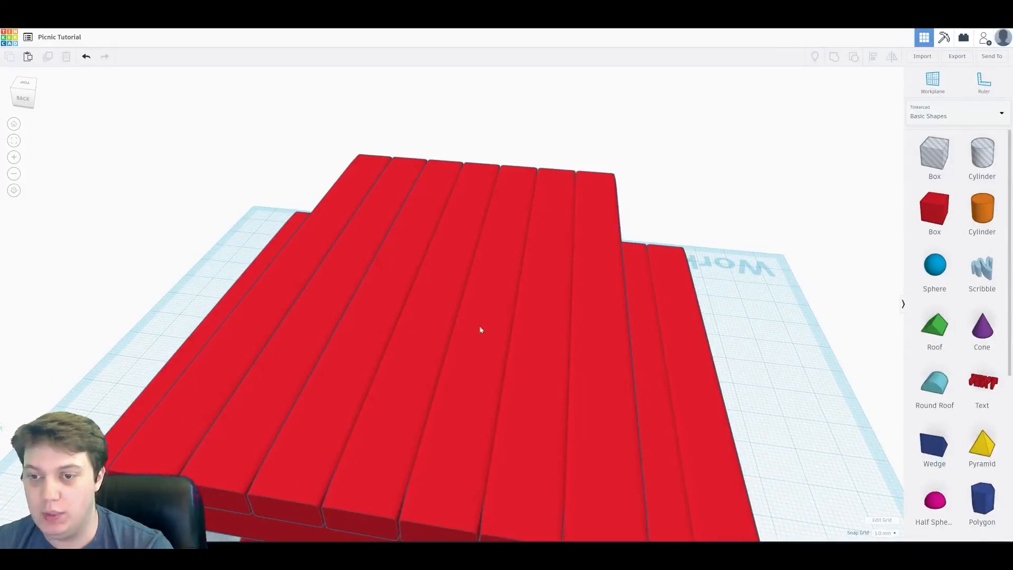
{"action": "right_click_drag", "start_coordinate": [543, 357], "coordinate": [549, 268]}
{"action": "right_click_drag", "start_coordinate": [628, 276], "coordinate": [563, 253]}
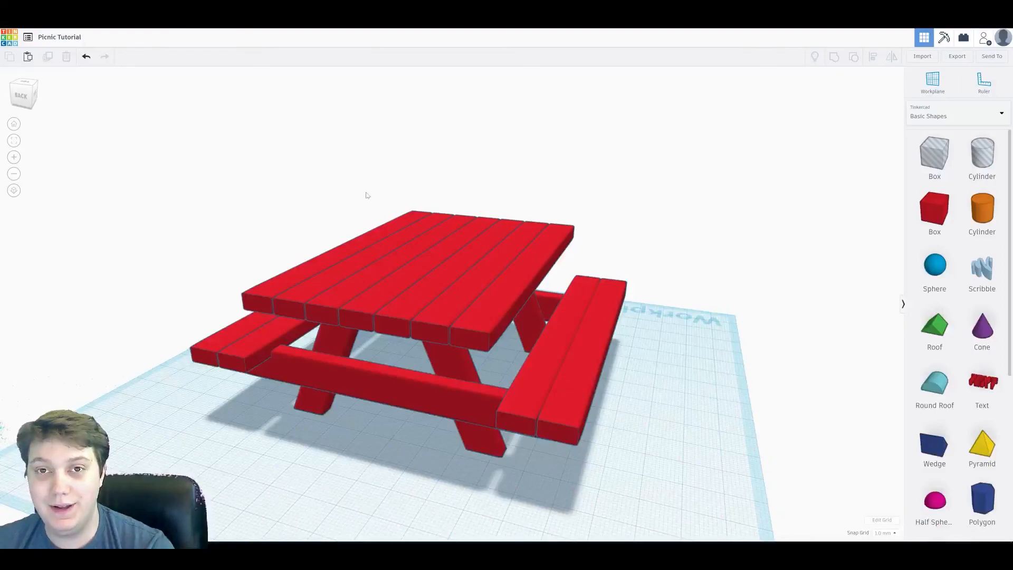